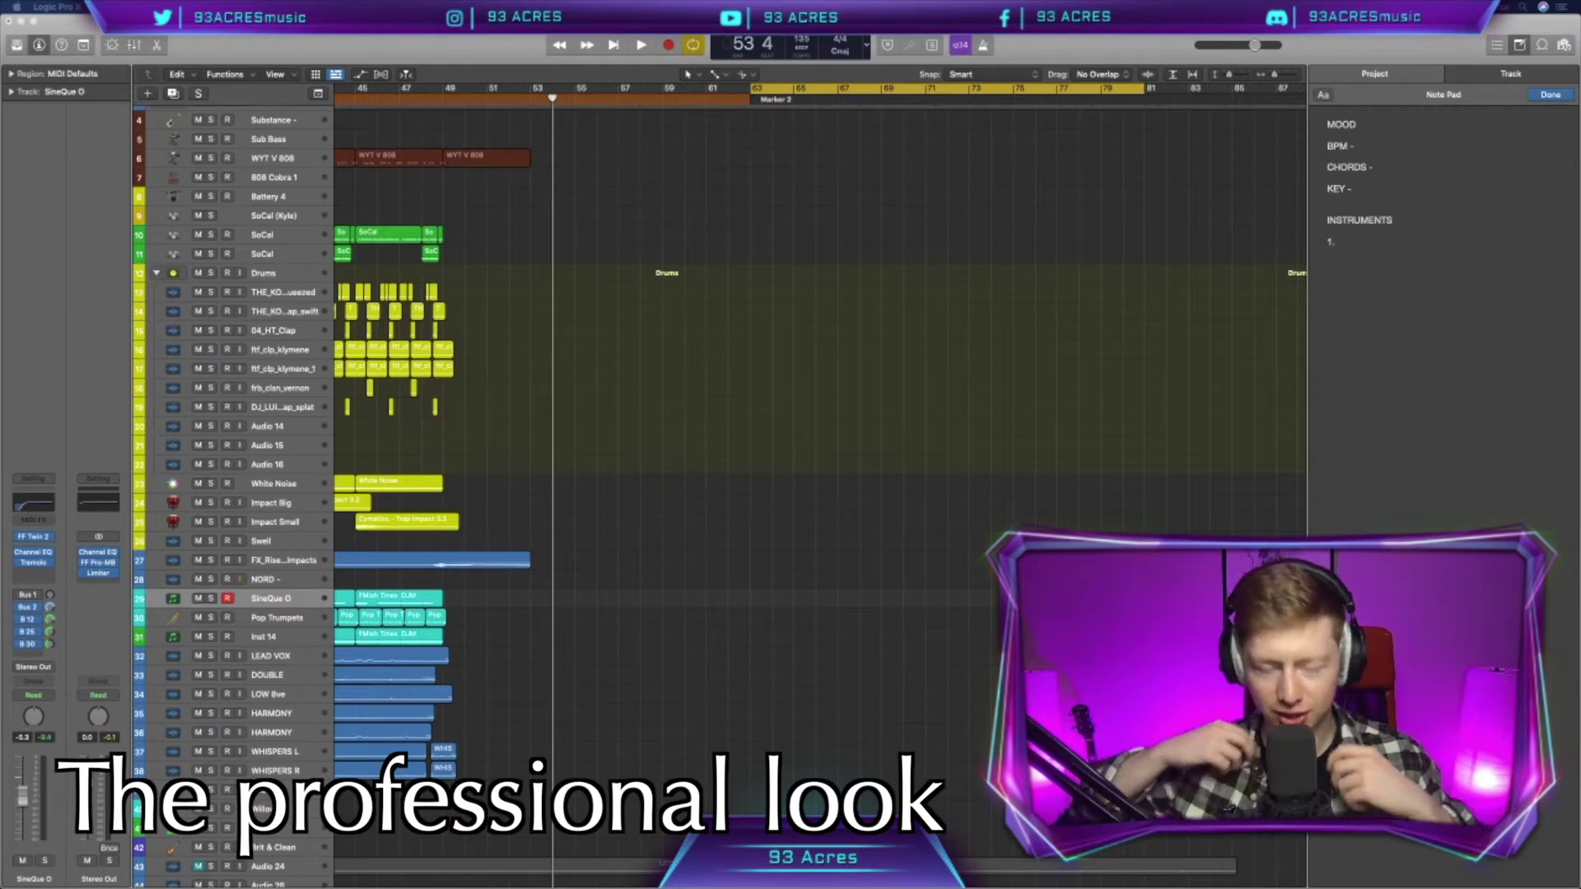
Rename Marker 2 at bar 63 in the Marker track as MOOD
{"action": "left_click", "coordinate": [1367, 146]}
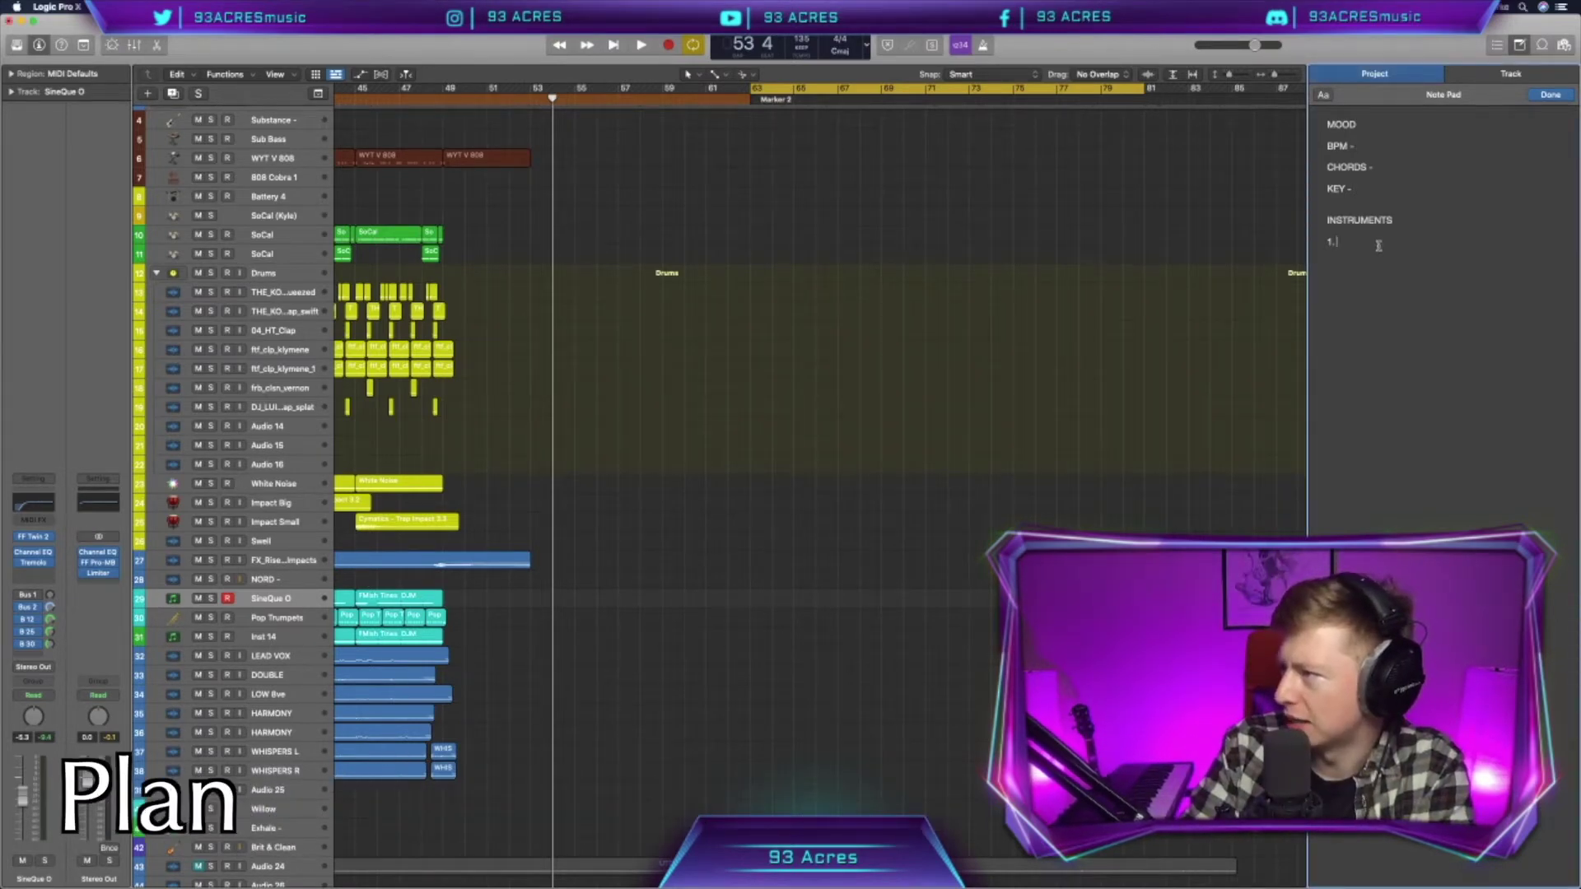
{"action": "scroll", "coordinate": [835, 134], "scroll_direction": "right", "scroll_amount": 3}
{"action": "key", "text": "g"}
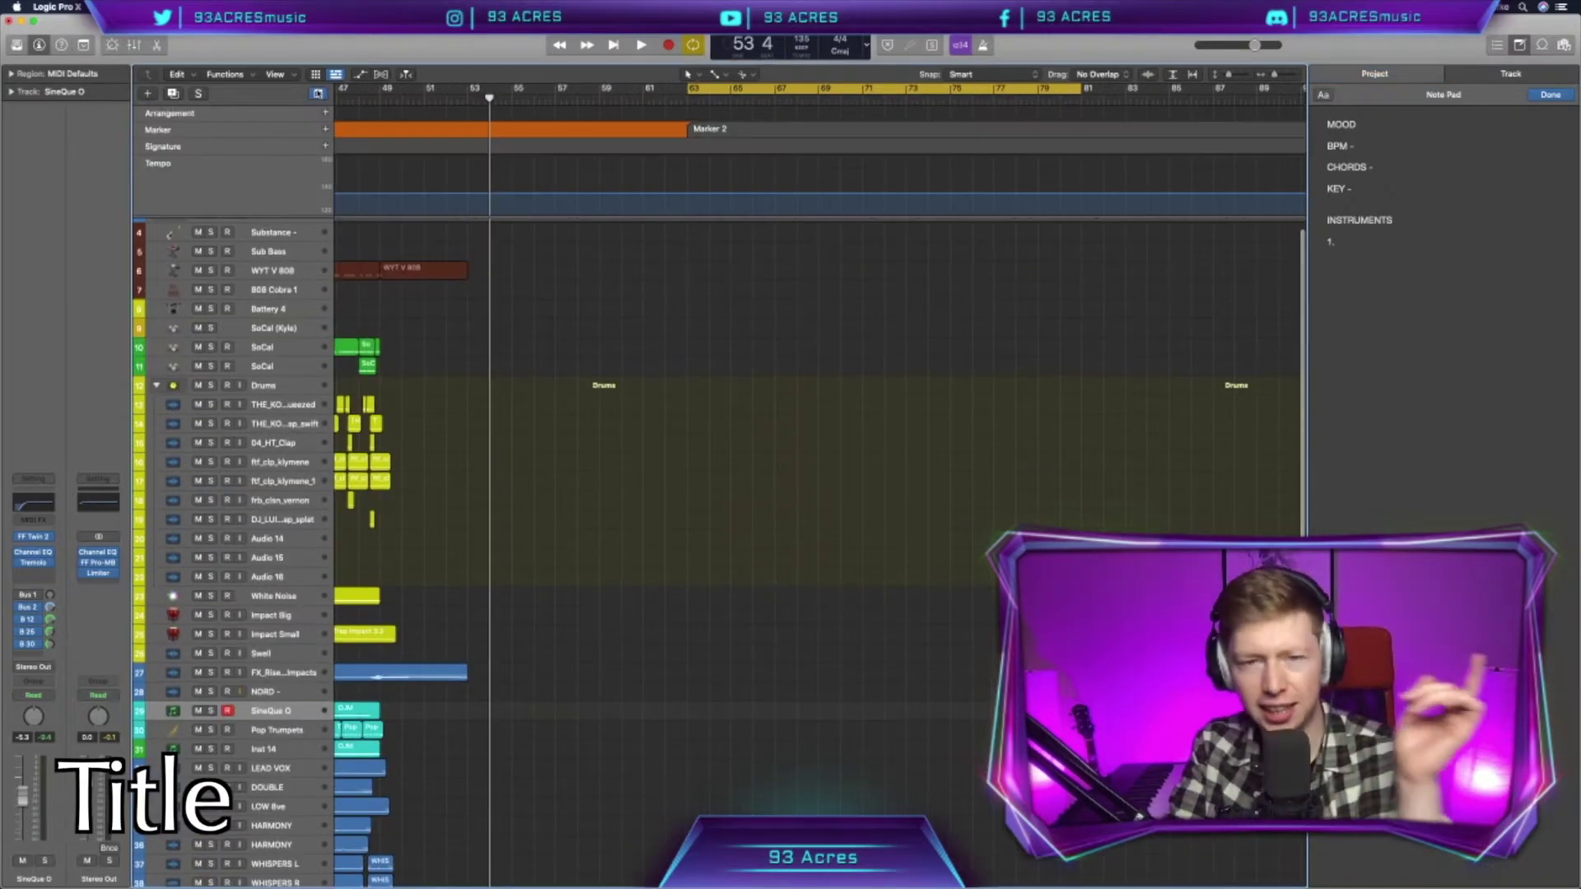
{"action": "double_click", "coordinate": [708, 129]}
{"action": "type", "text": "MOOD"}
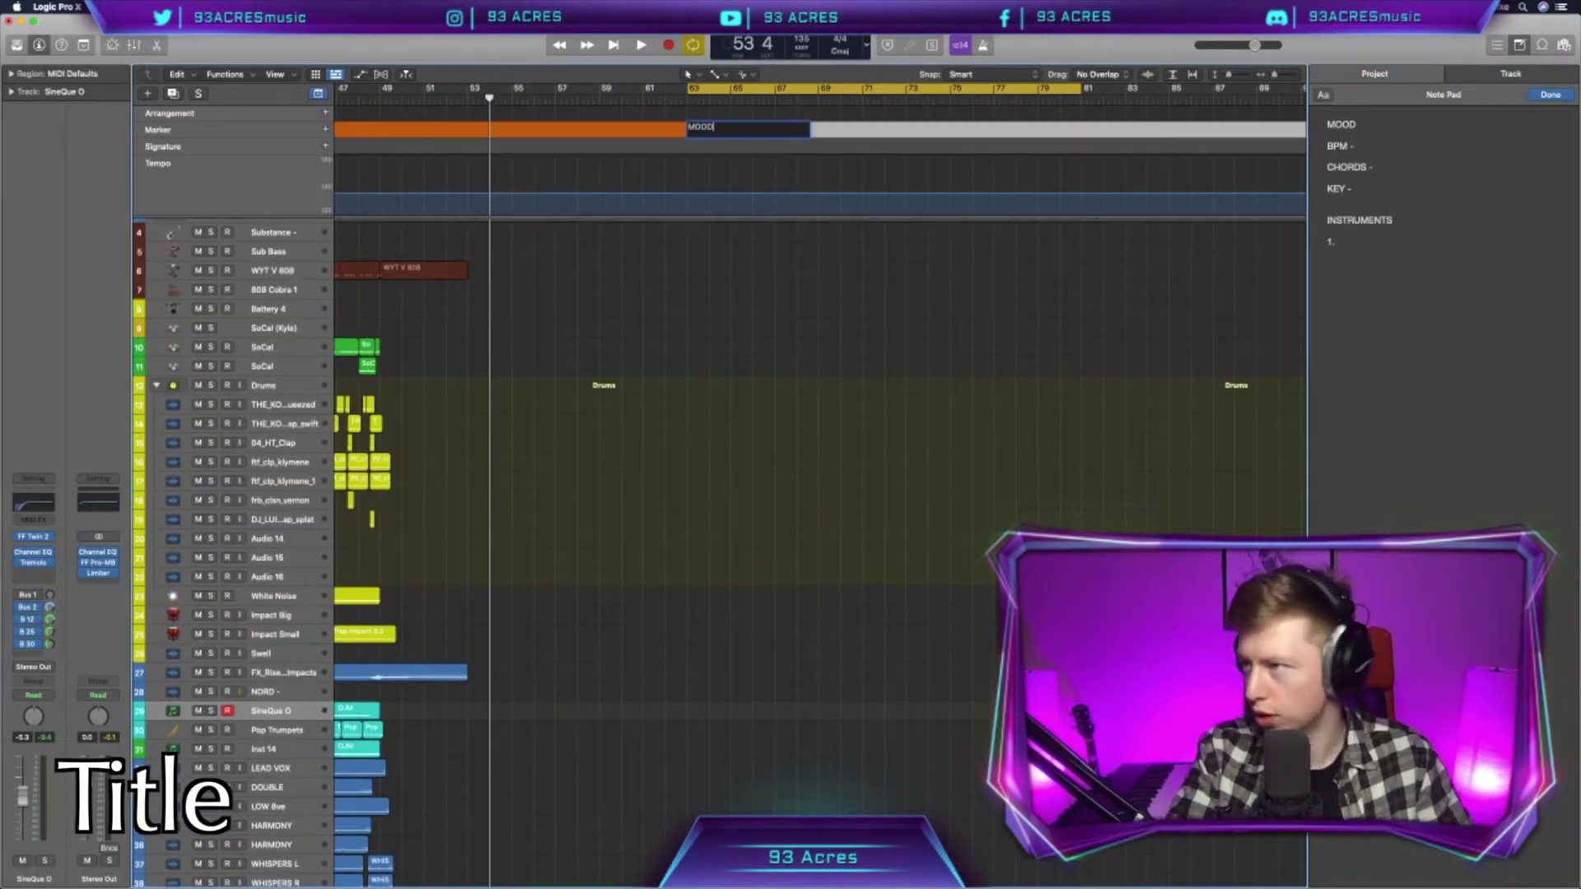
{"action": "key", "text": "Return"}
Colour the MOOD marker blue-purple, then close the colour palette and hide the global tracks
{"action": "key", "text": "alt+c"}
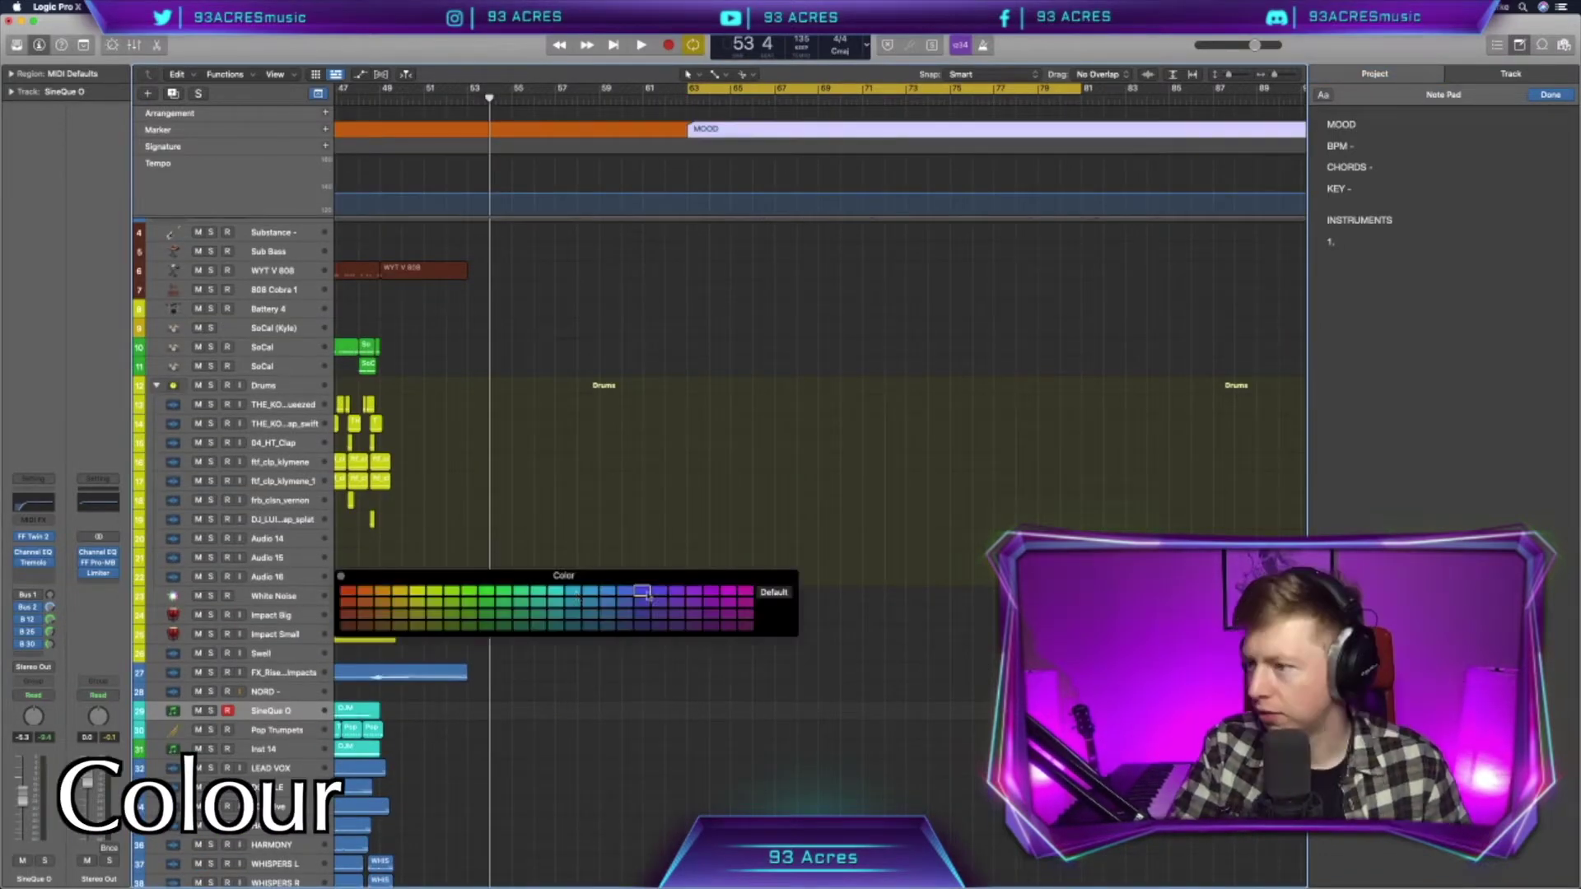
{"action": "left_click", "coordinate": [341, 576]}
{"action": "left_click", "coordinate": [585, 467]}
{"action": "left_click", "coordinate": [318, 93]}
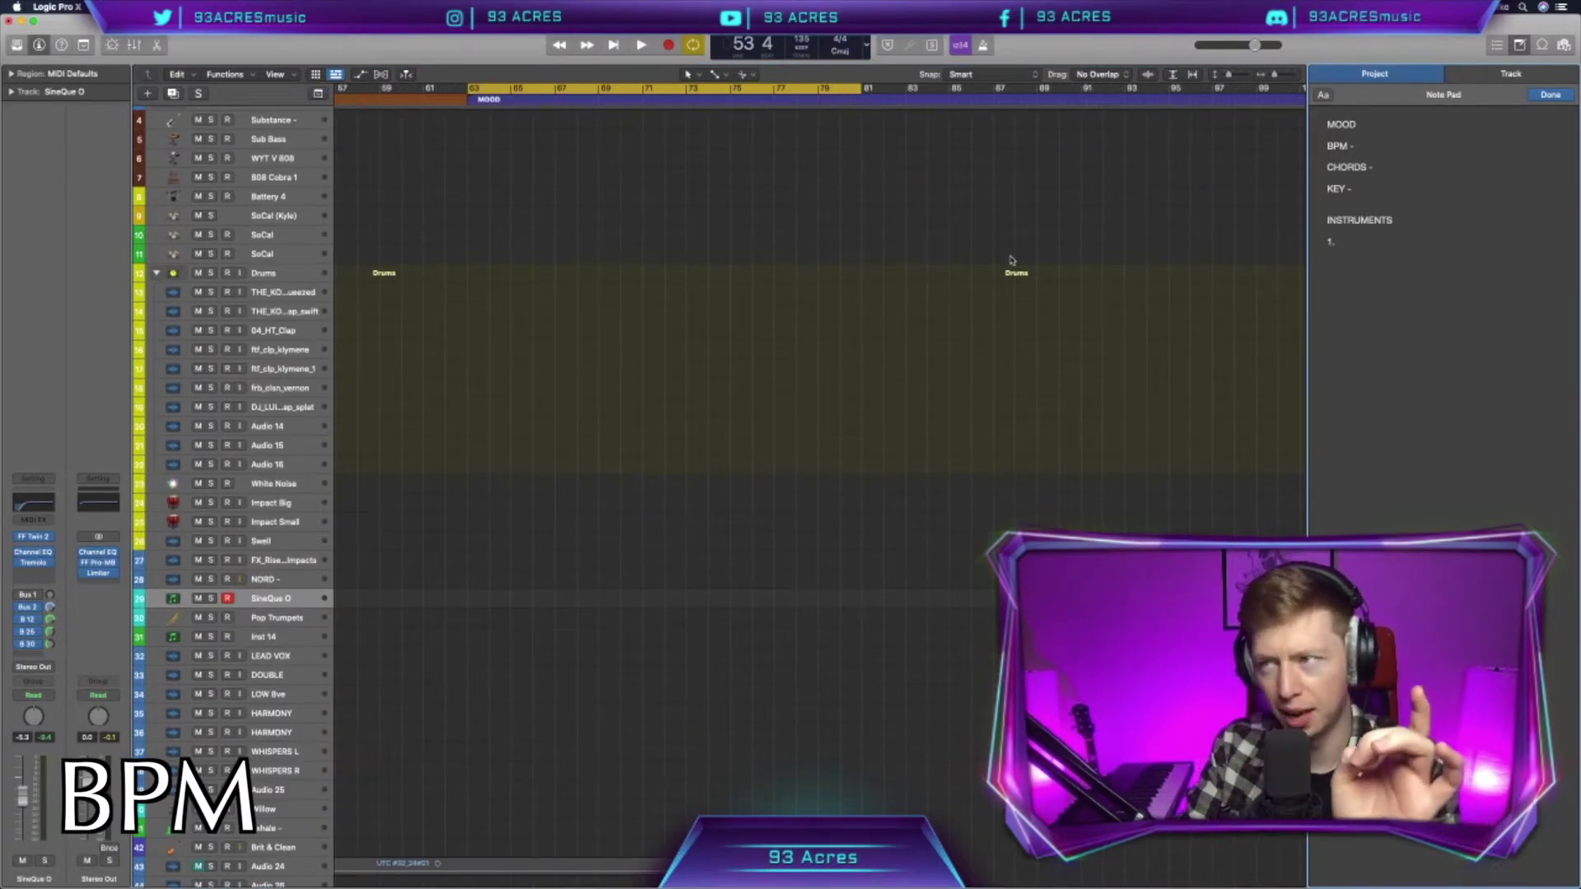
Show the global tracks and add a slightly raised tempo point just before the MOOD marker
{"action": "key", "text": "g"}
{"action": "left_click_drag", "start_coordinate": [454, 197], "coordinate": [445, 195]}
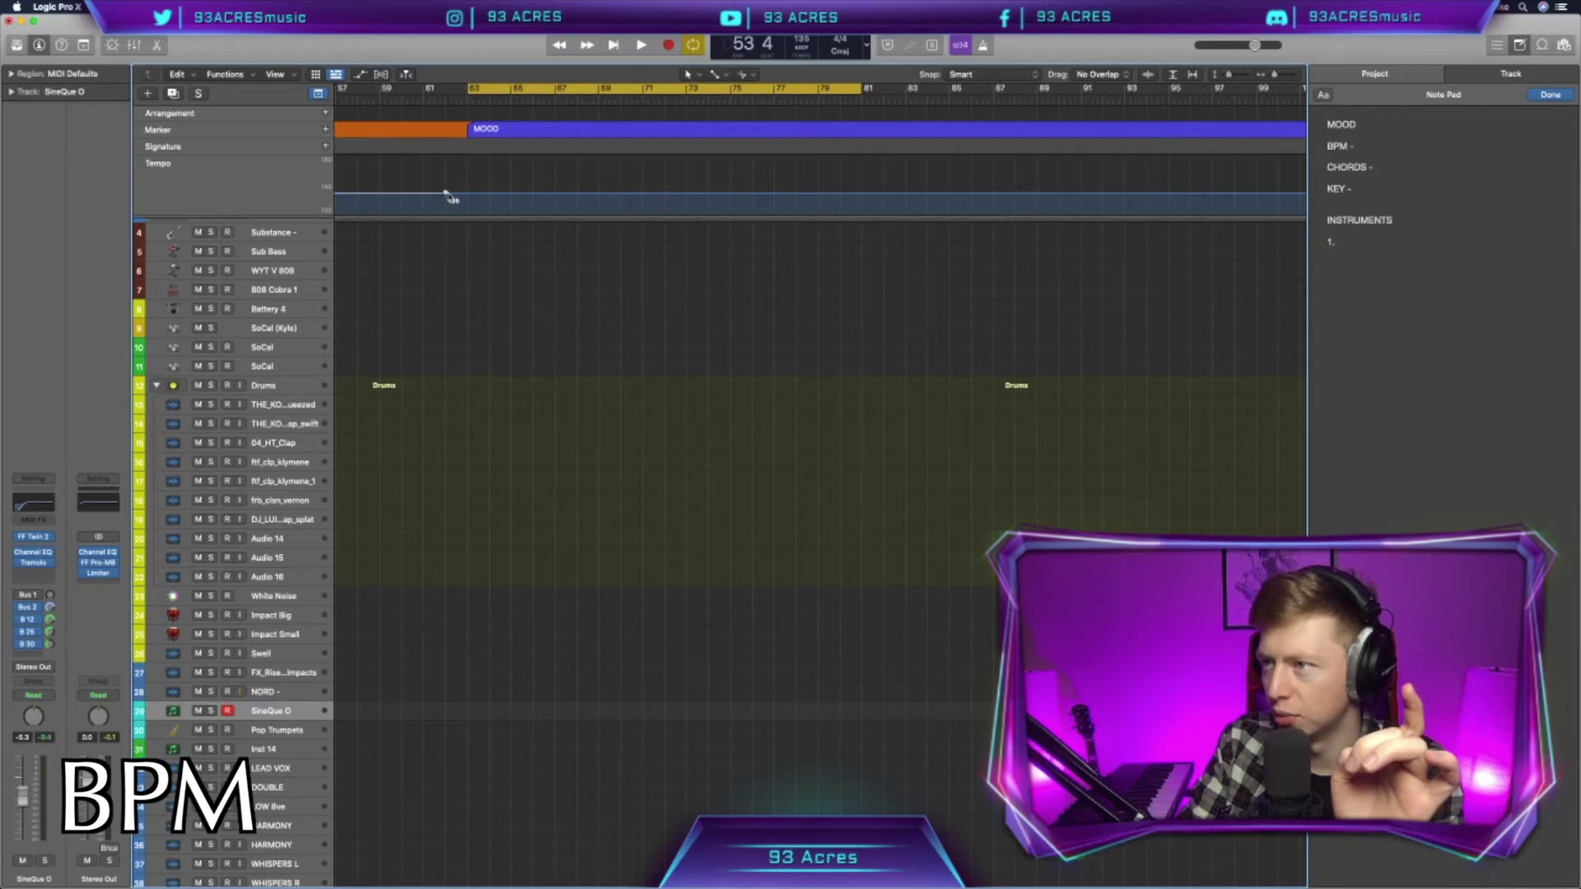
{"action": "scroll", "coordinate": [466, 255], "scroll_direction": "left", "scroll_amount": 10}
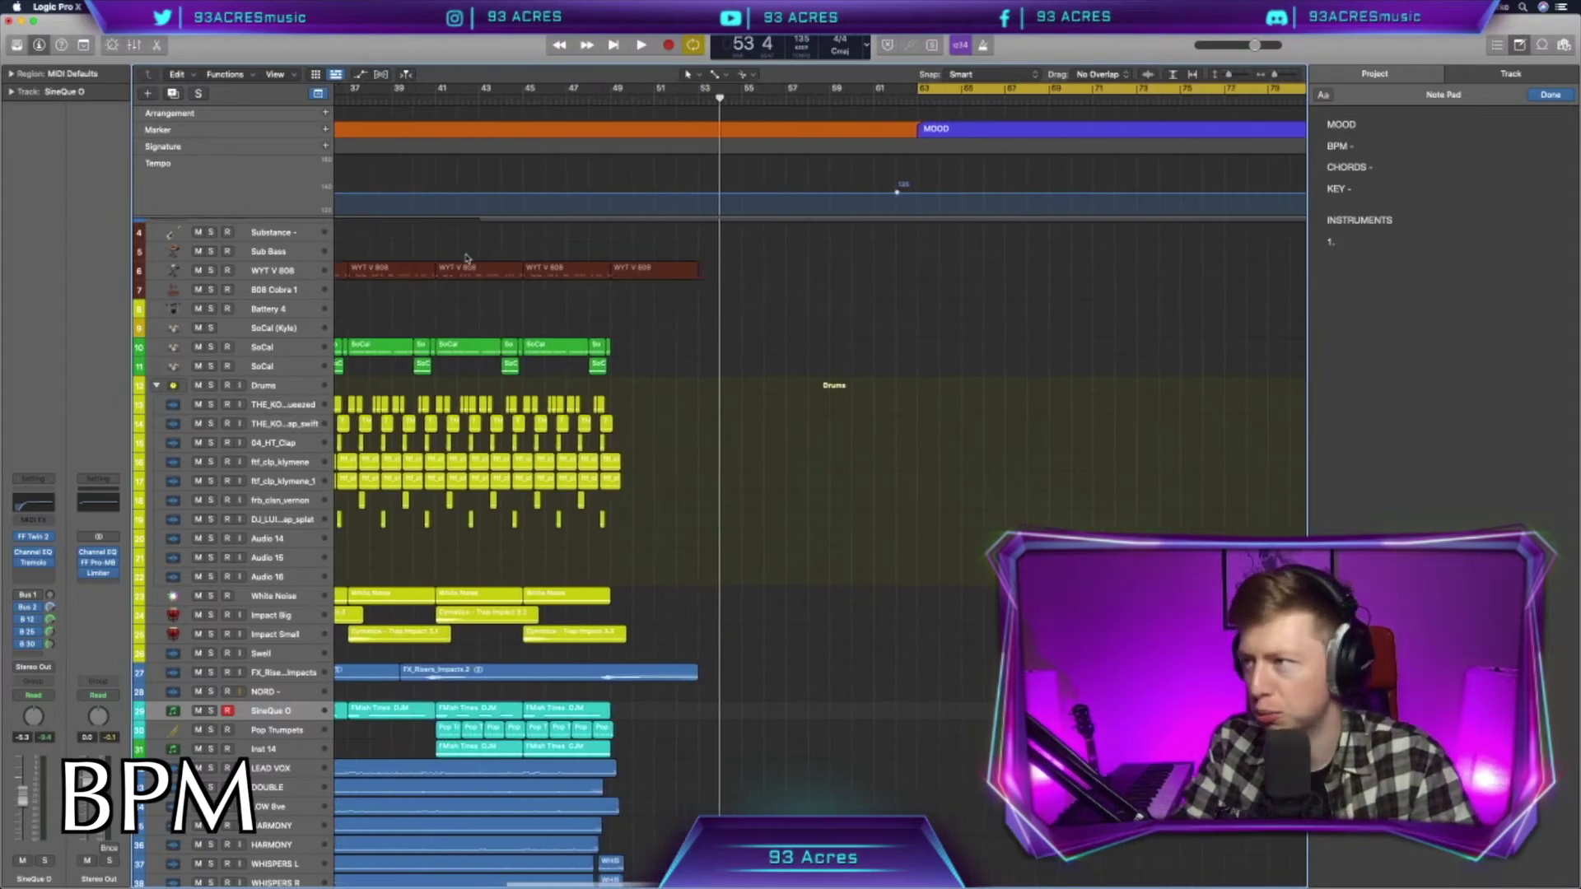
{"action": "scroll", "coordinate": [466, 258], "scroll_direction": "right", "scroll_amount": 11}
{"action": "left_click_drag", "start_coordinate": [458, 193], "coordinate": [457, 187]}
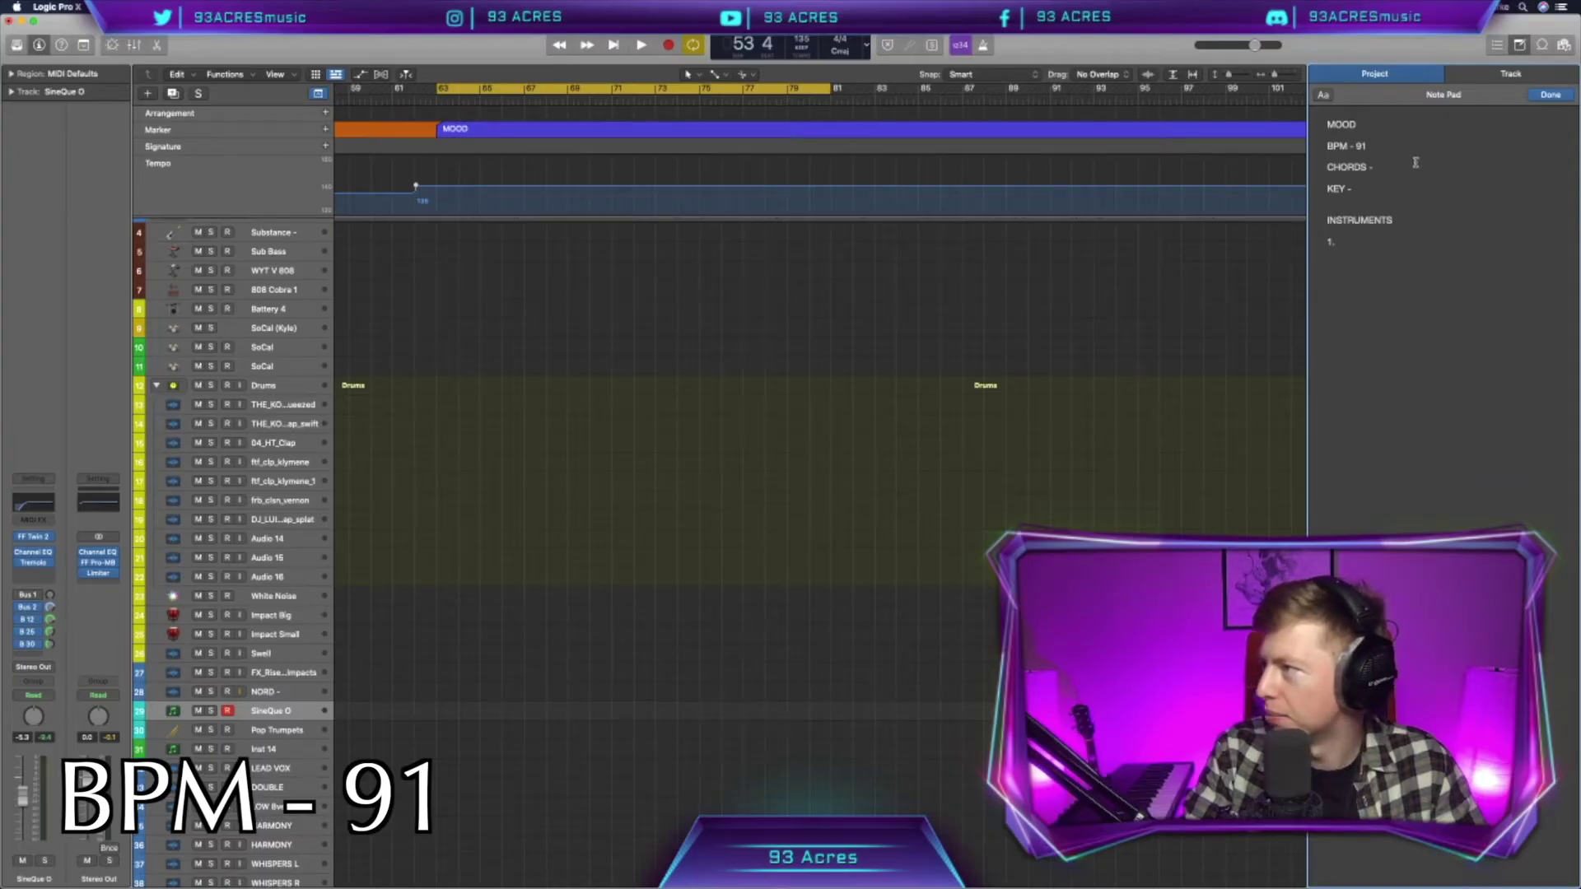
Fill in the CHORDS line of the project notes with "Eb, Gm, Bb, F" and "IV, vi, I, V" beneath it
{"action": "left_click", "coordinate": [1411, 165]}
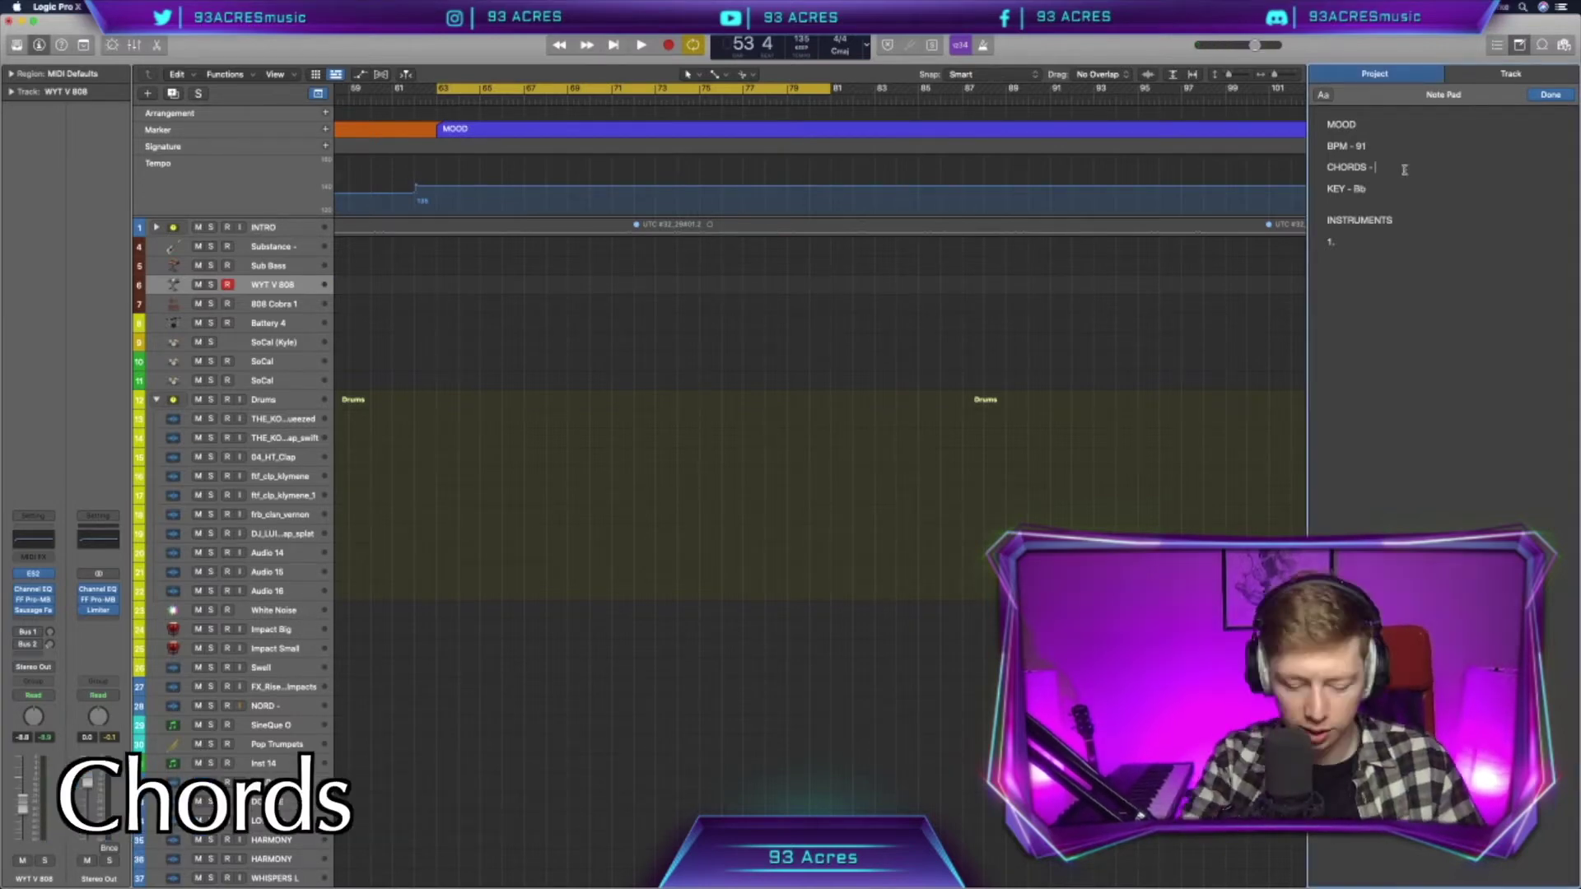
{"action": "type", "text": "Eb, G"}
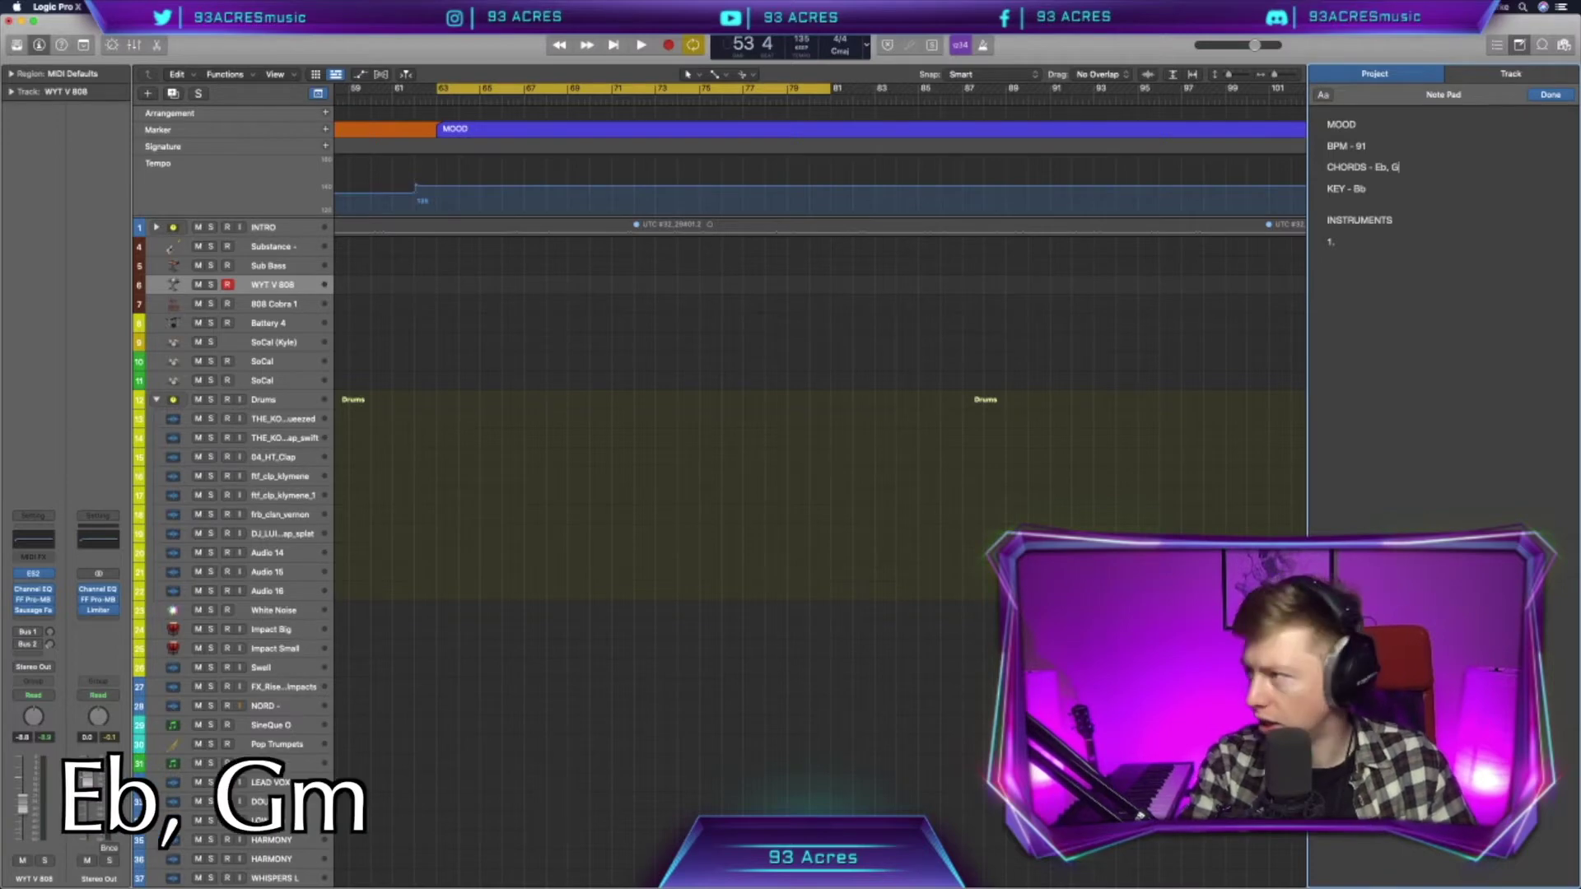
{"action": "type", "text": "m, Bb, F"}
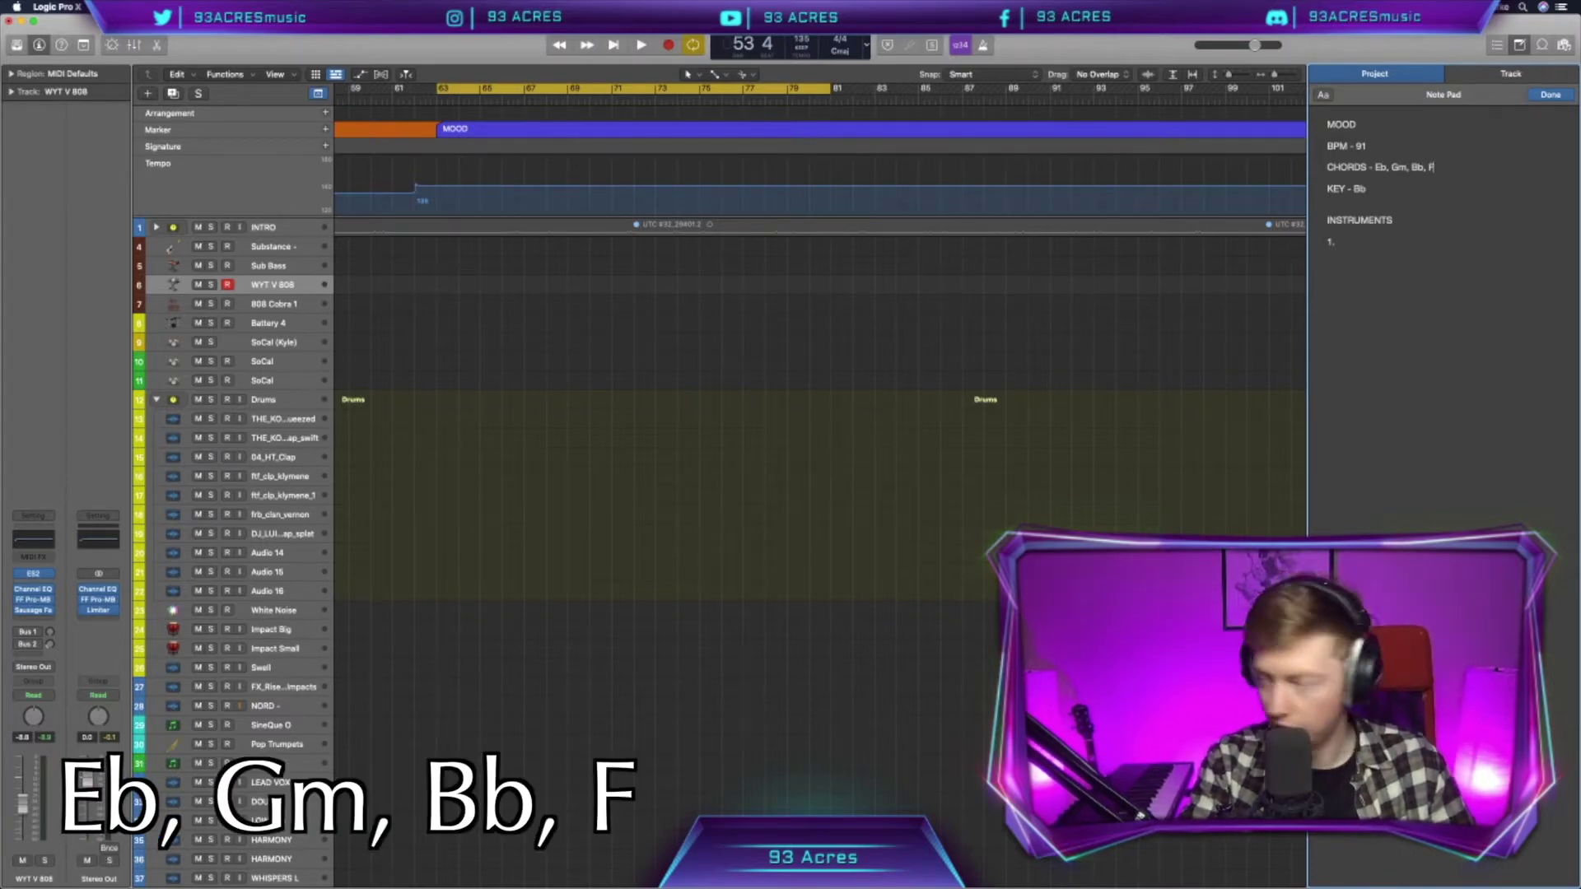
{"action": "key", "text": "Return"}
{"action": "type", "text": "IV"}
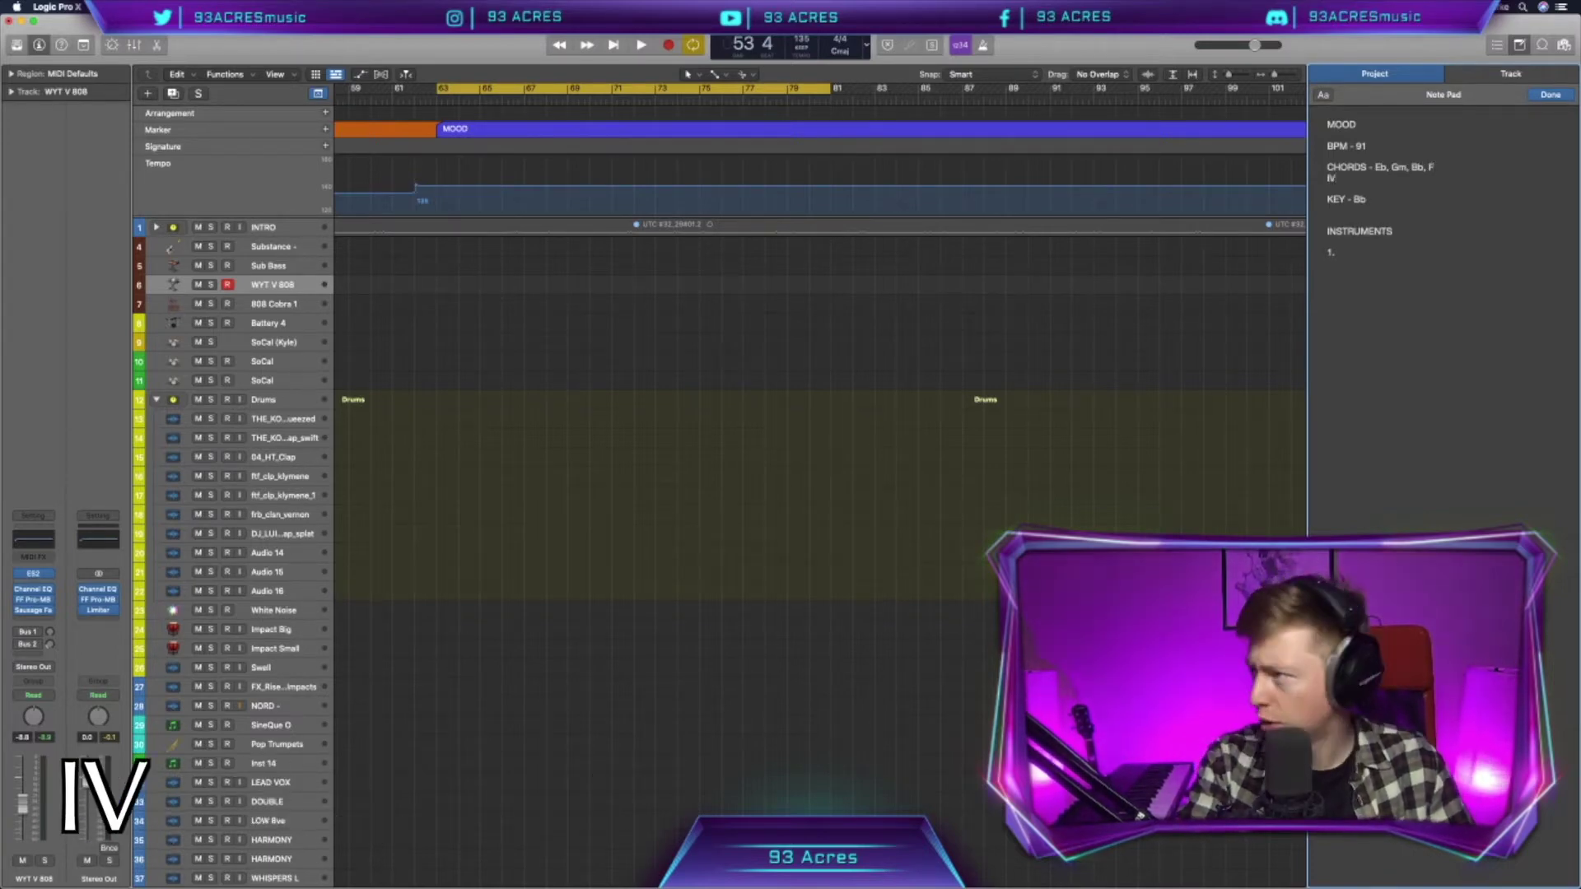
{"action": "type", "text": ", vi, I, V"}
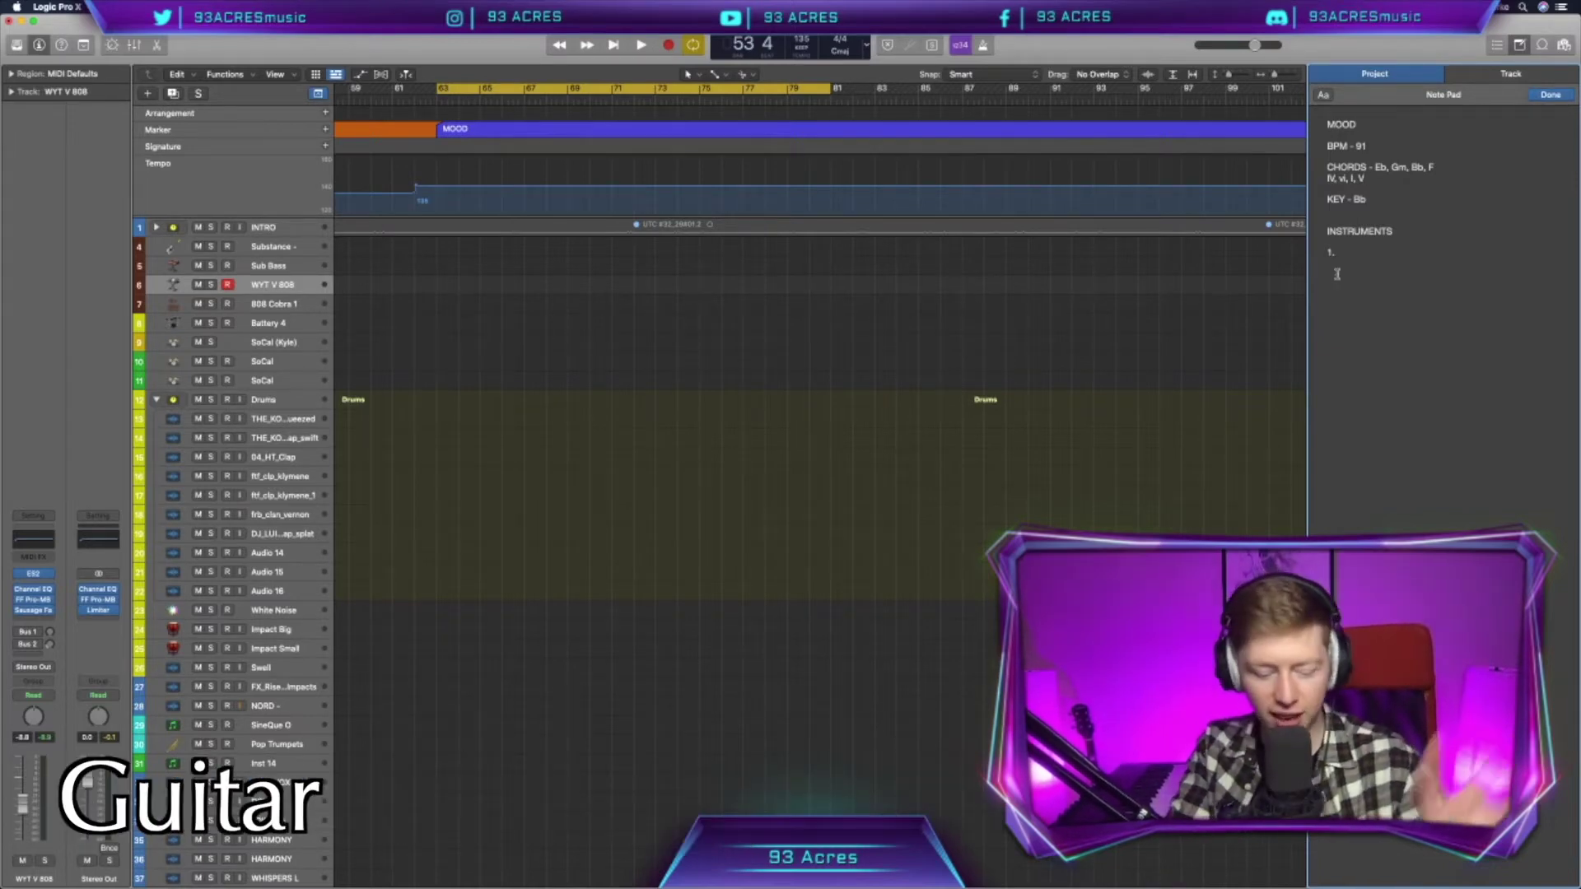
List the first three instruments in the project notes: Guitar, 808, and "Drums - HH, Kick, Snare"
{"action": "type", "text": "Guitar"}
{"action": "key", "text": "Return"}
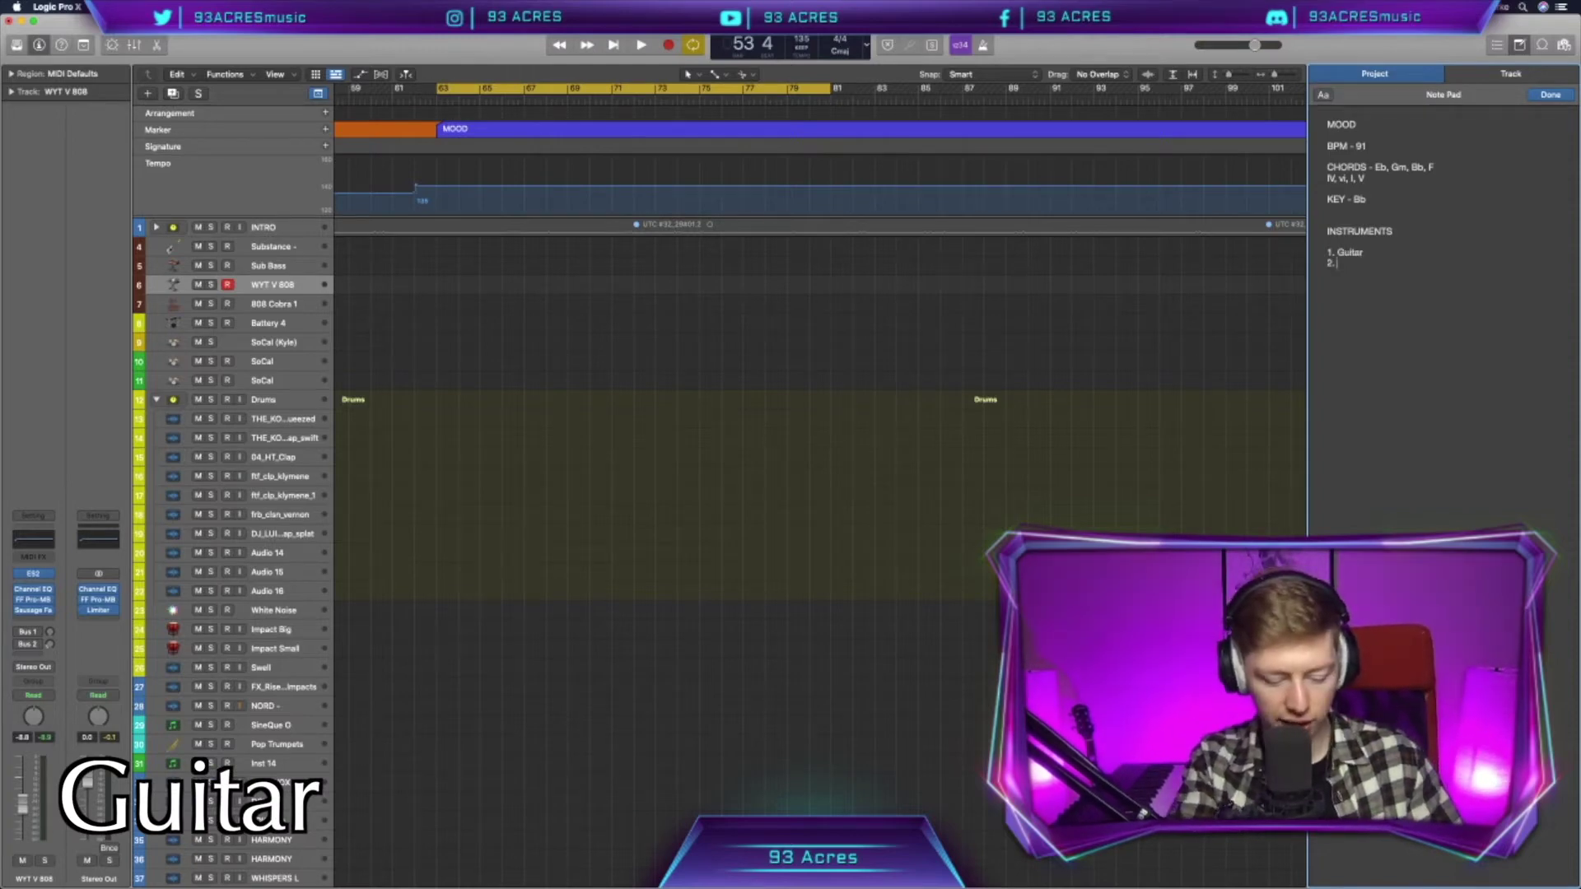
{"action": "type", "text": "808"}
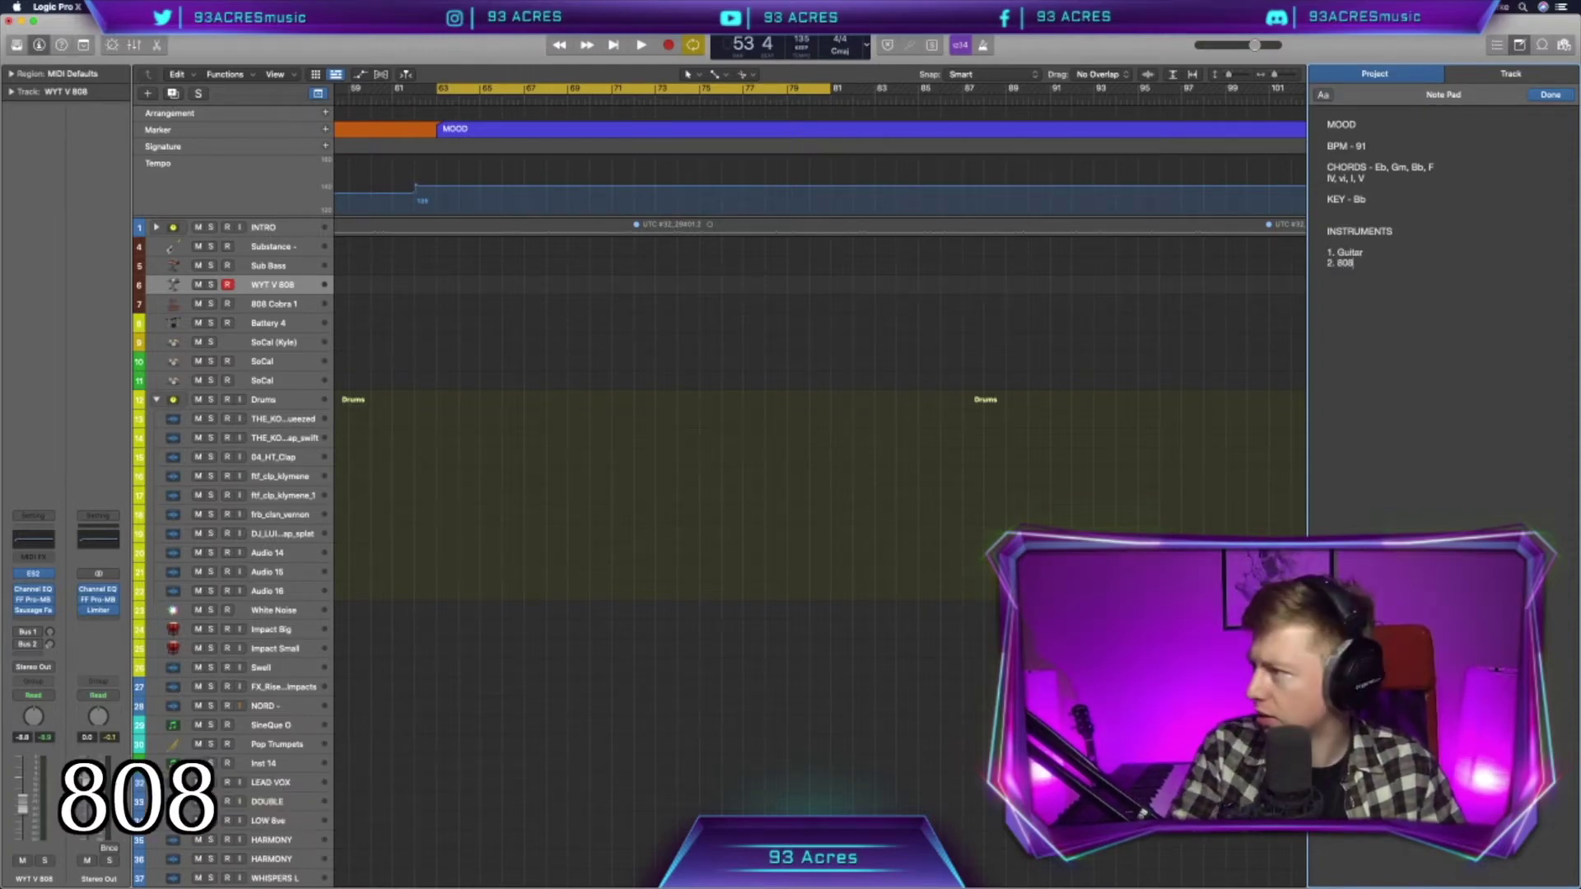
{"action": "key", "text": "Return"}
{"action": "type", "text": "Drums - HH"}
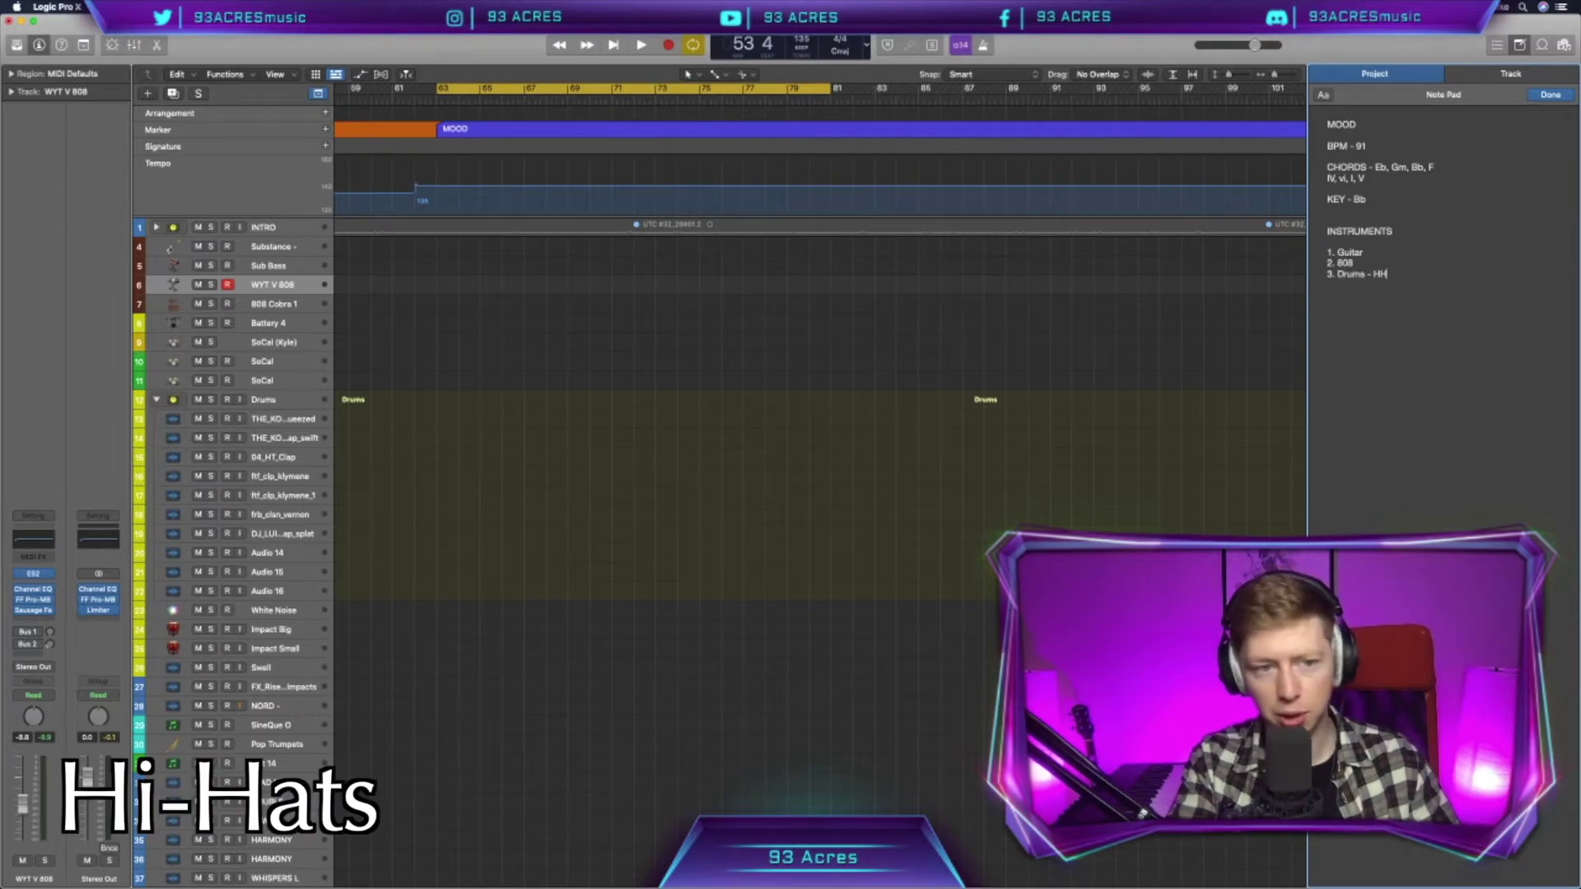
{"action": "scroll", "coordinate": [813, 574], "scroll_direction": "right", "scroll_amount": 1}
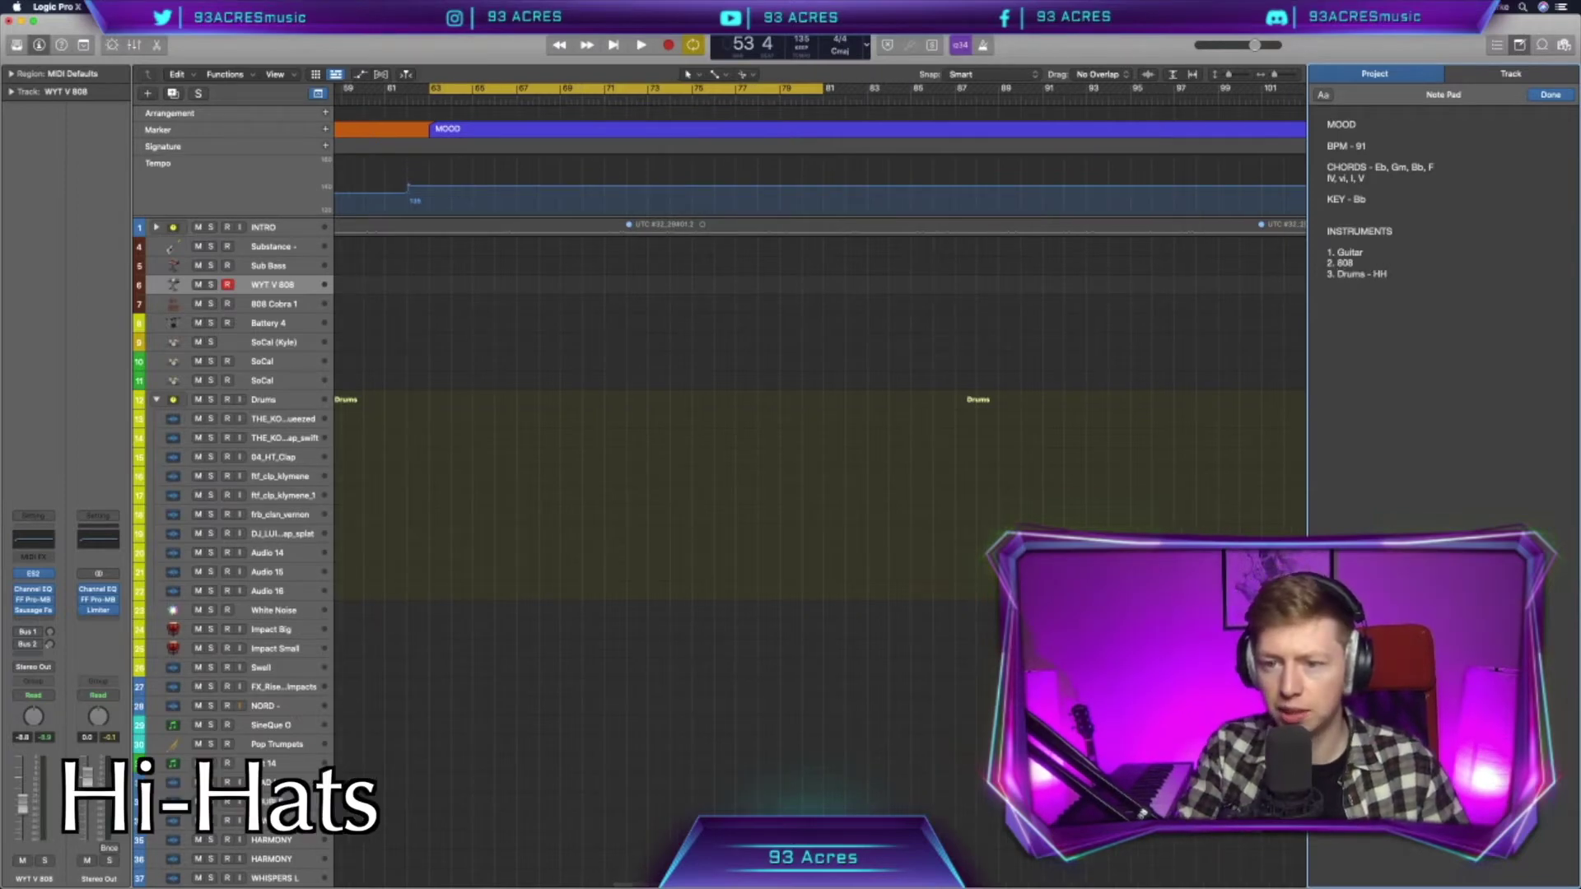
{"action": "type", "text": "HH"}
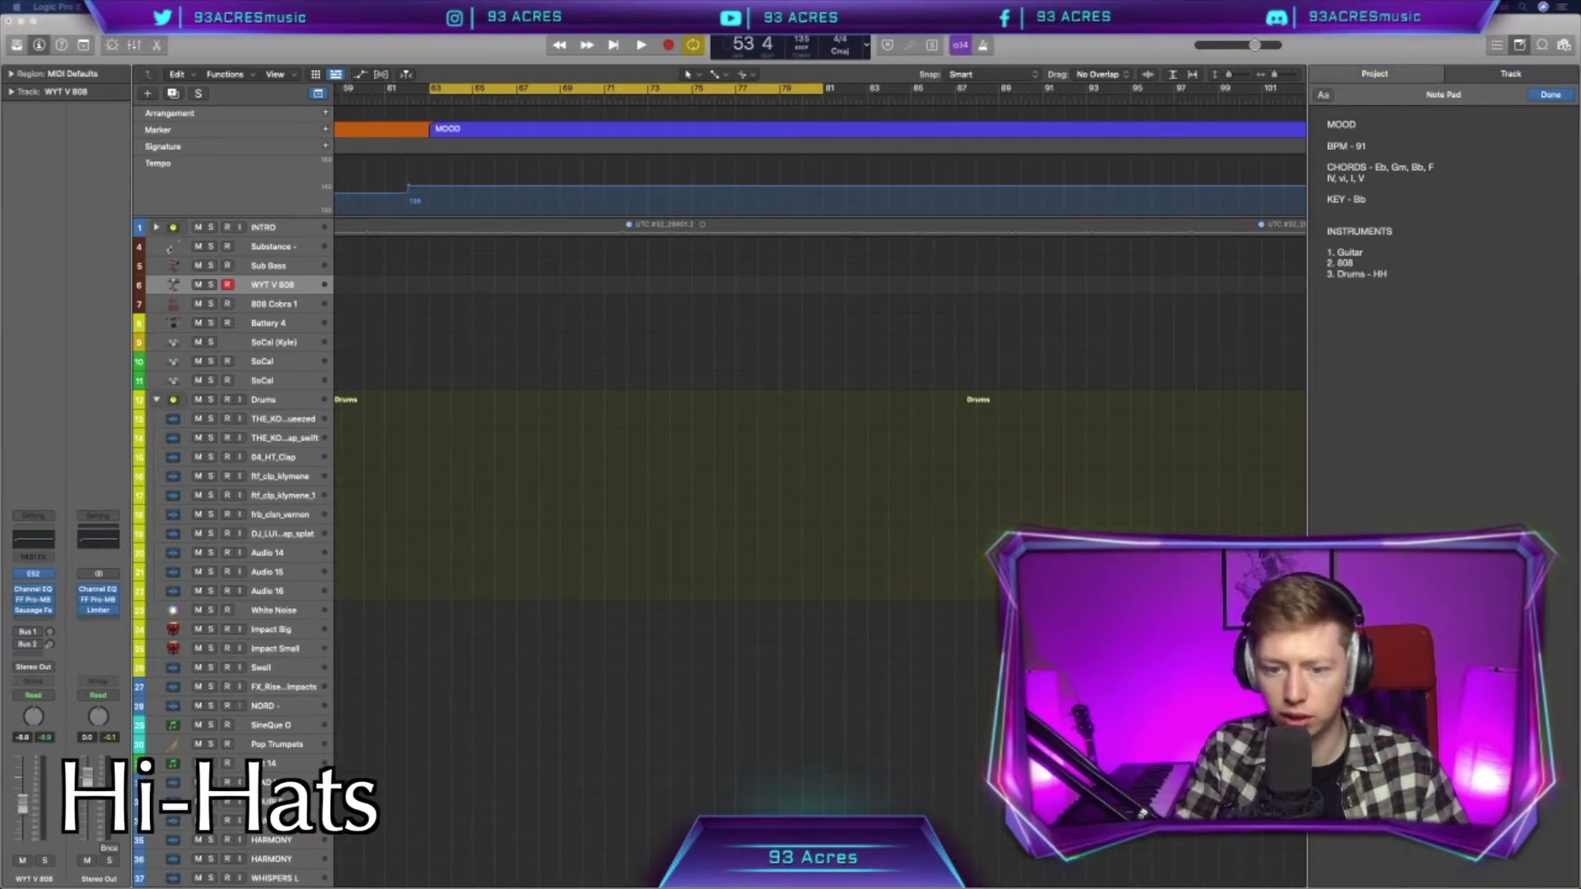
{"action": "type", "text": ", Kick, Snare"}
Continue the instrument list in the project notes with 4. Lead vocal, 5. BV's and 6. Adlibs
{"action": "key", "text": "Return"}
{"action": "type", "text": "4. Lea"}
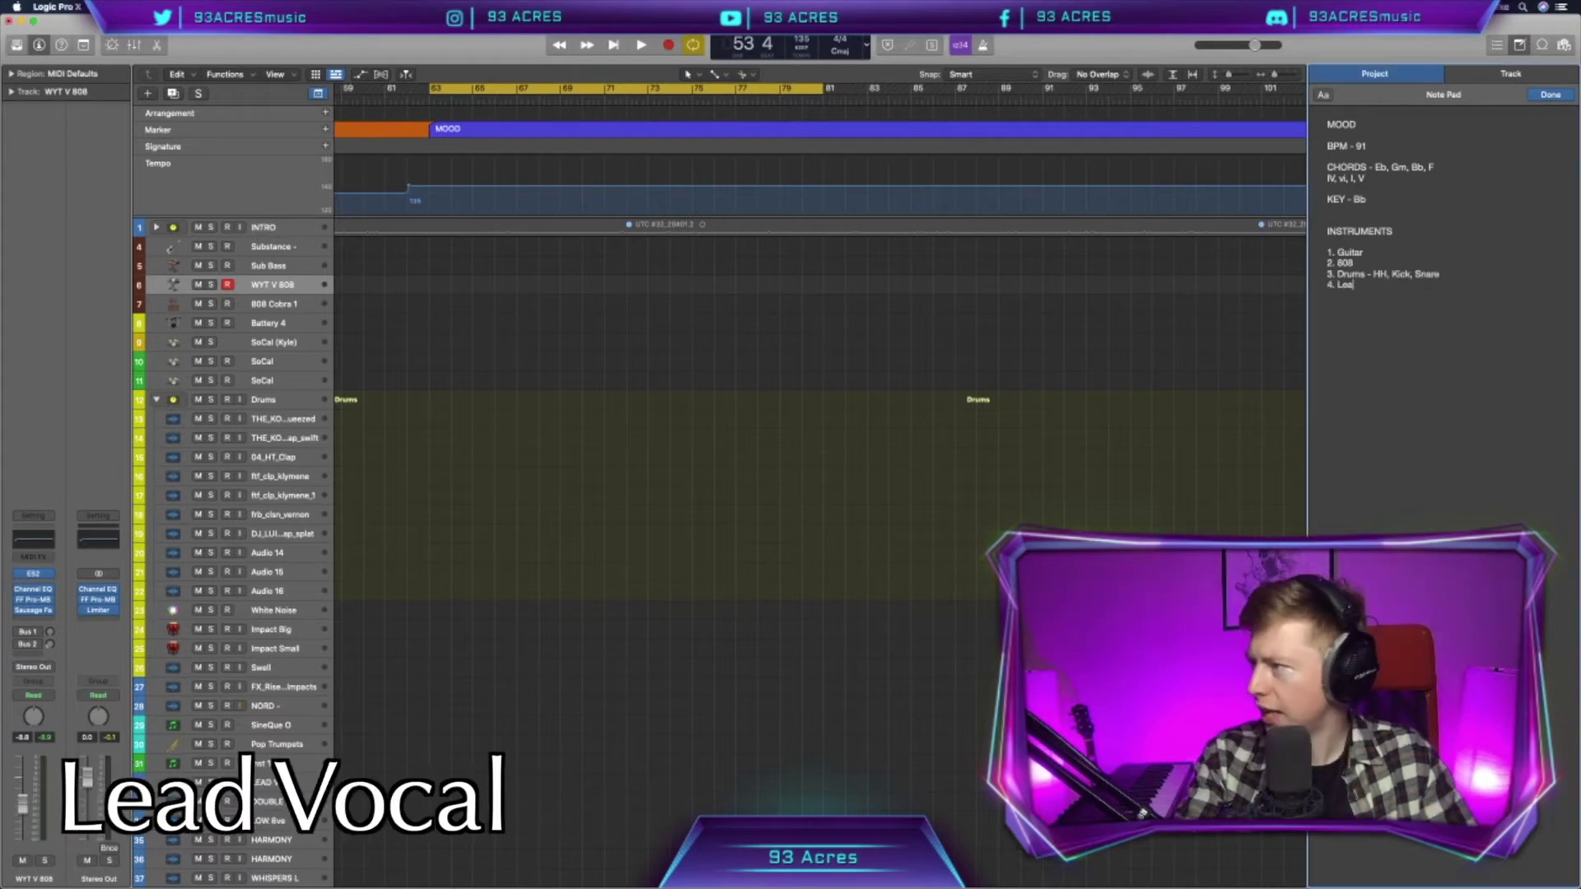
{"action": "type", "text": "d vocal"}
{"action": "key", "text": "Return"}
{"action": "type", "text": "5. BV"}
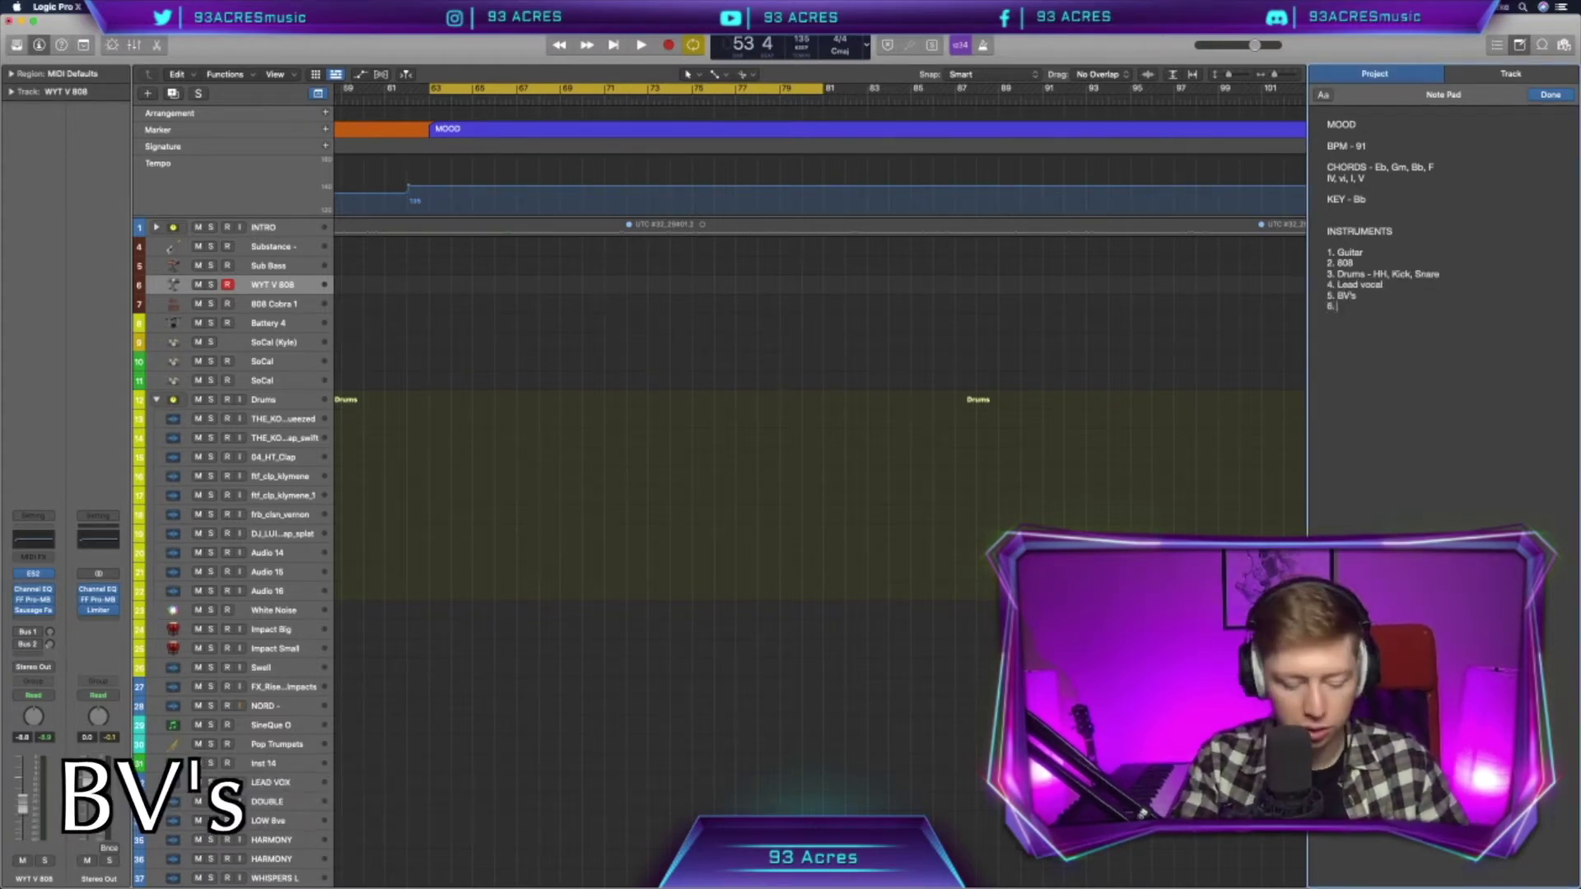
{"action": "type", "text": "'s"}
{"action": "key", "text": "Return"}
{"action": "type", "text": "6. Adlibs"}
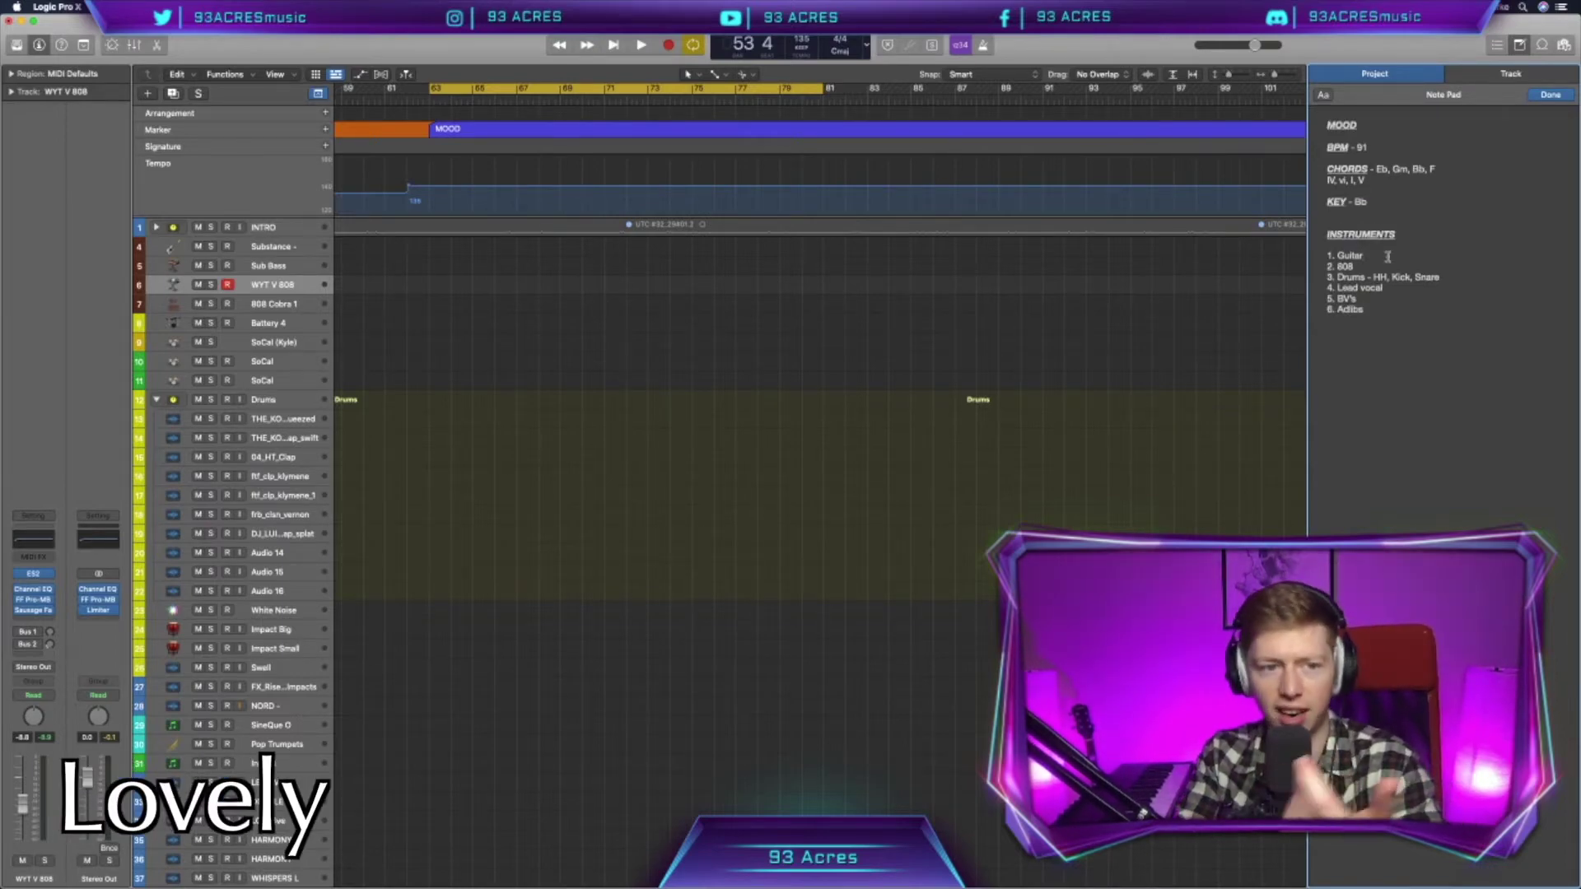
Create new Guitar or Bass tracks on Input 1 and record a guitar part on GTR 2 from bar 63
{"action": "key", "text": "alt+super+n"}
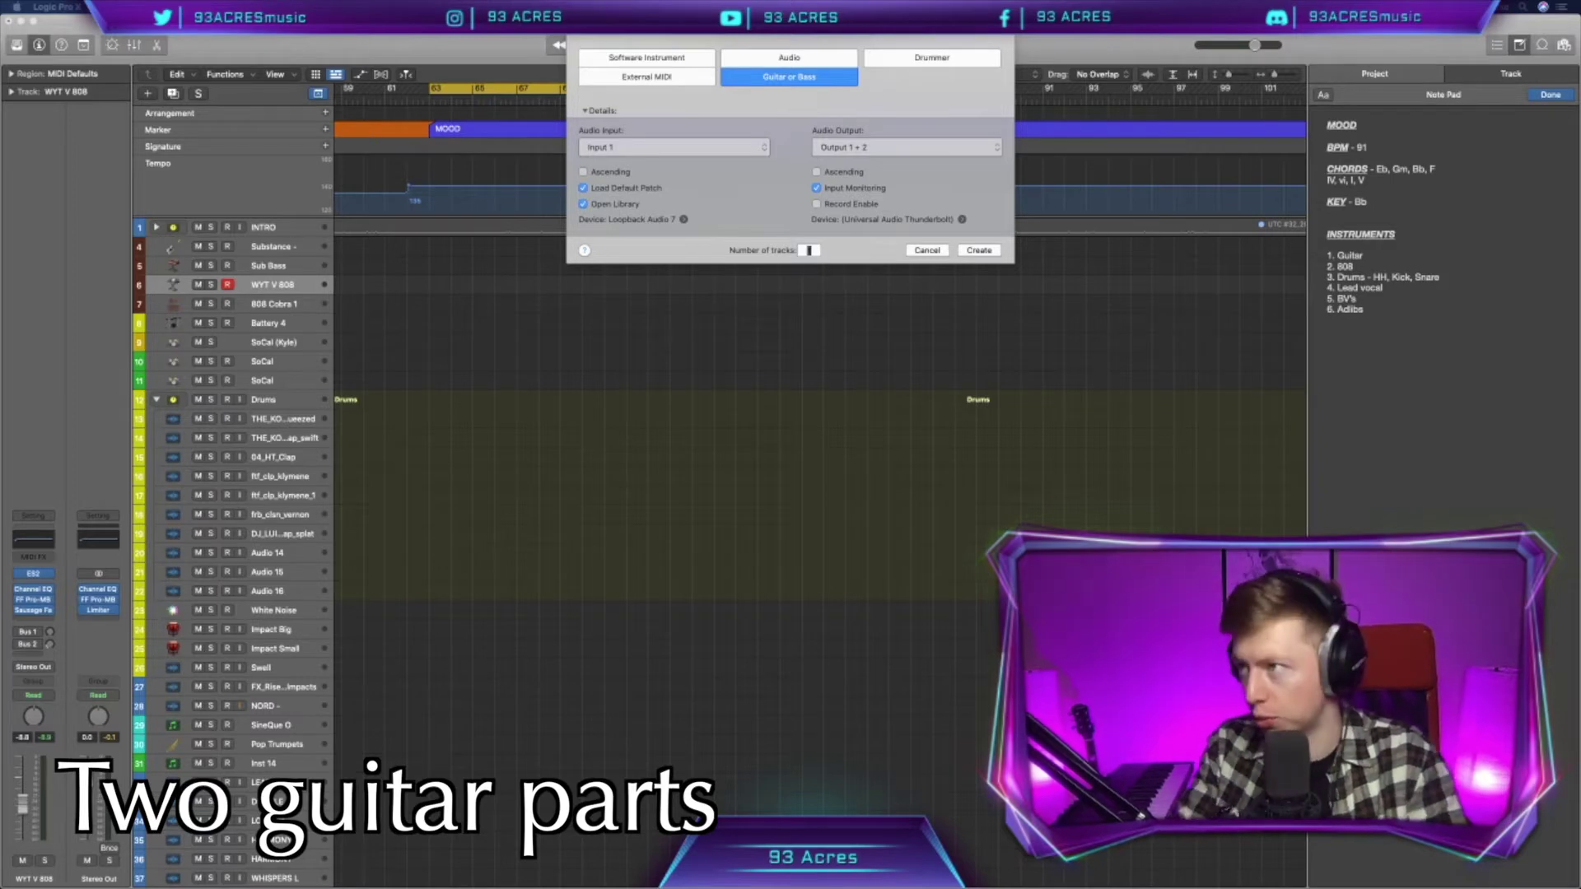
{"action": "left_click", "coordinate": [979, 250]}
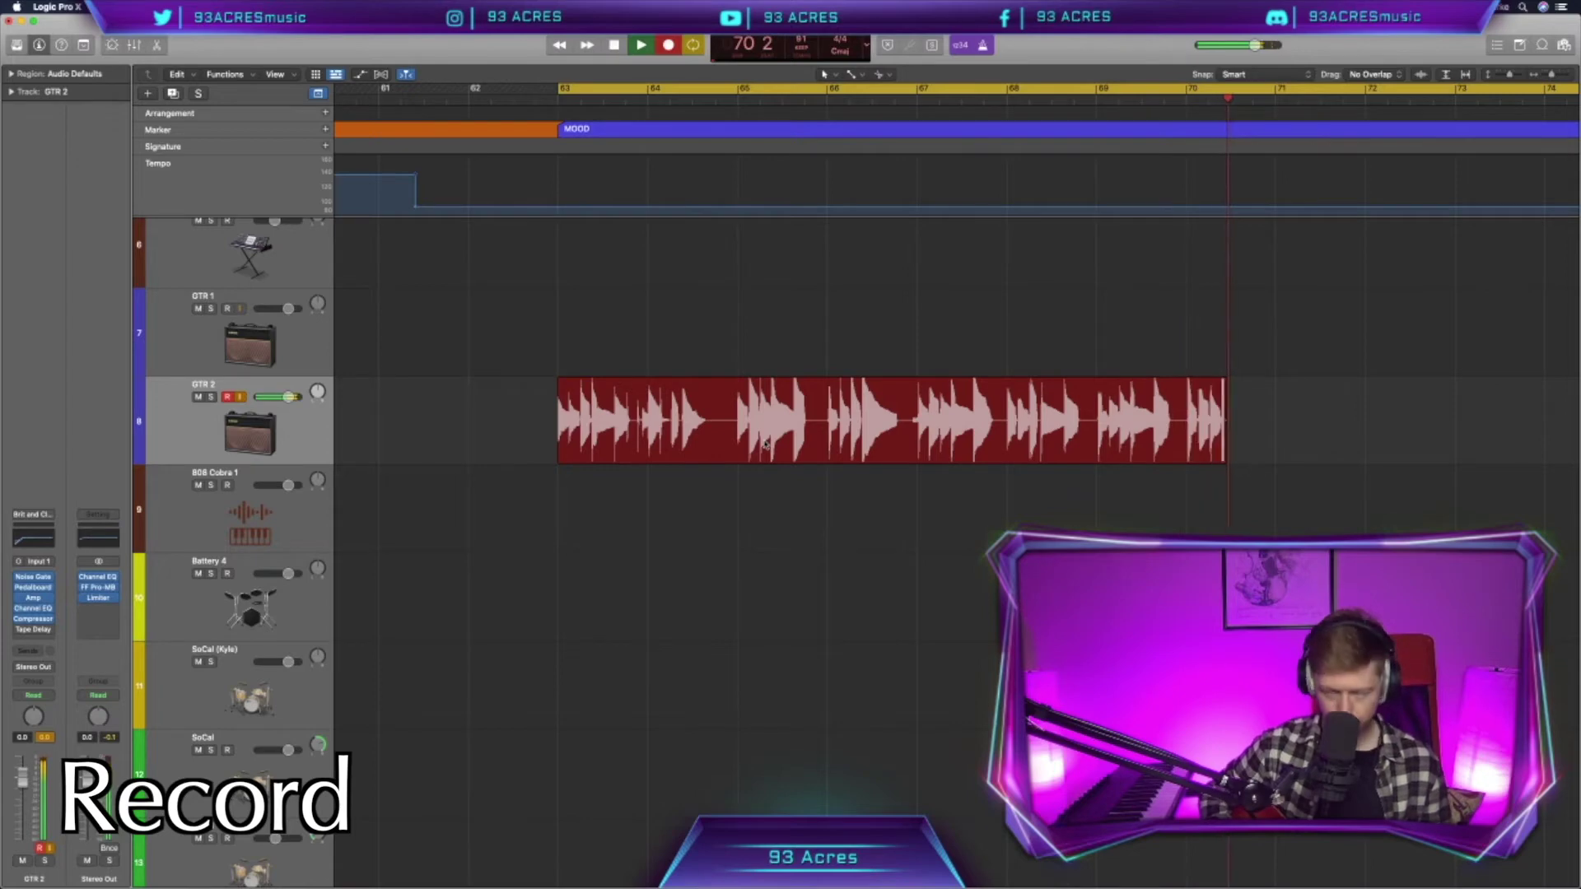
{"action": "key", "text": "space"}
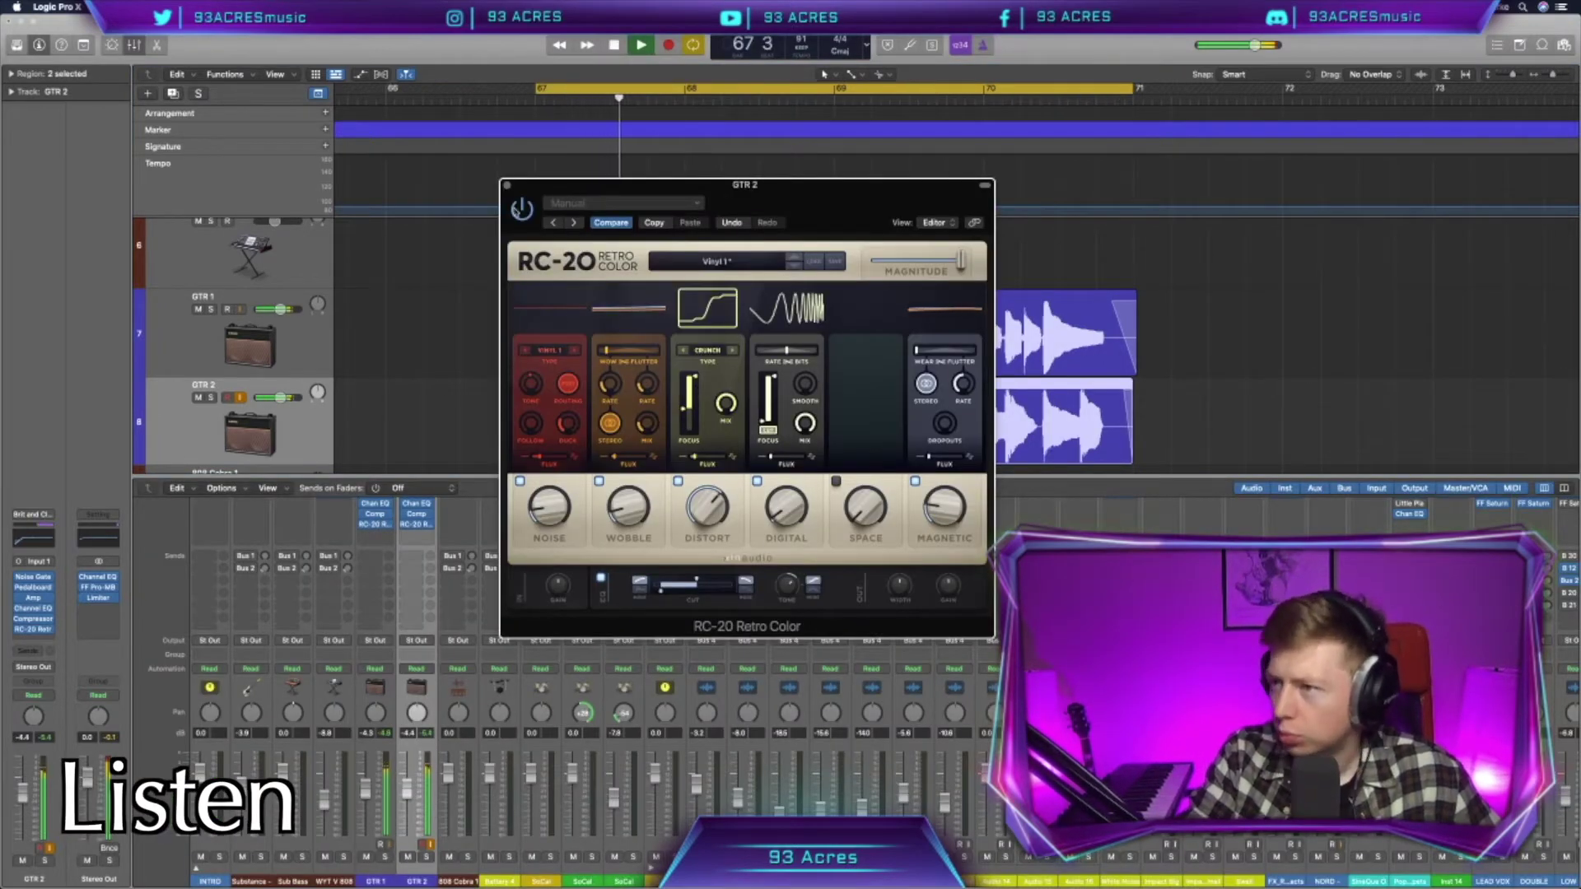
Close the RC-20 Retro Color plug-in and the mixer, stop playback and hide the global tracks
{"action": "left_click", "coordinate": [507, 185]}
{"action": "key", "text": "x"}
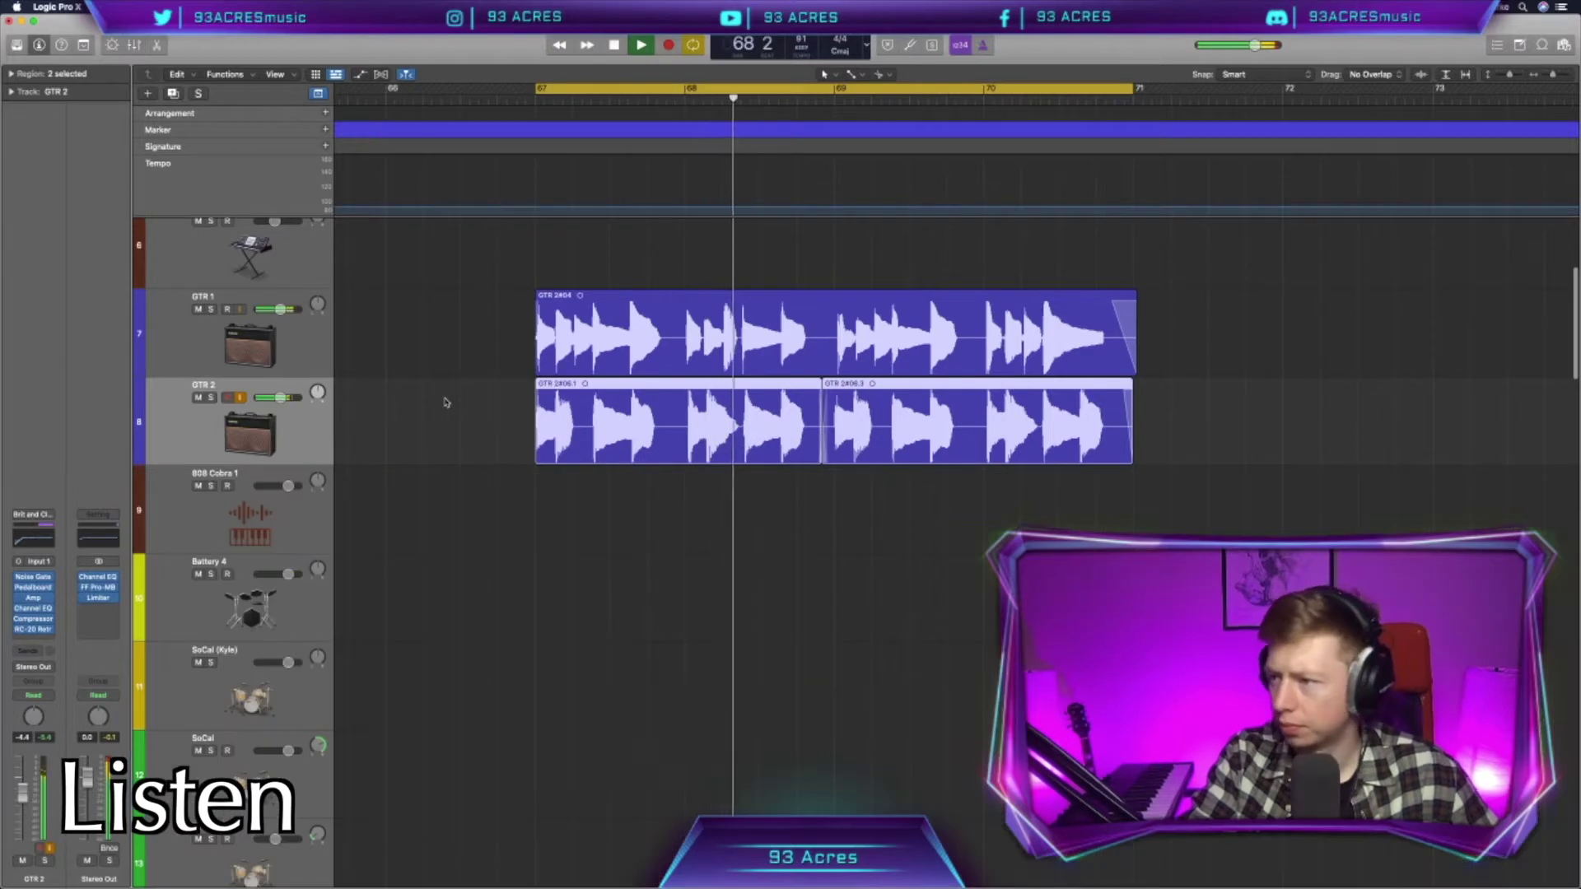
{"action": "scroll", "coordinate": [502, 486], "scroll_direction": "up", "scroll_amount": 5}
{"action": "key", "text": "space"}
{"action": "left_click", "coordinate": [318, 93]}
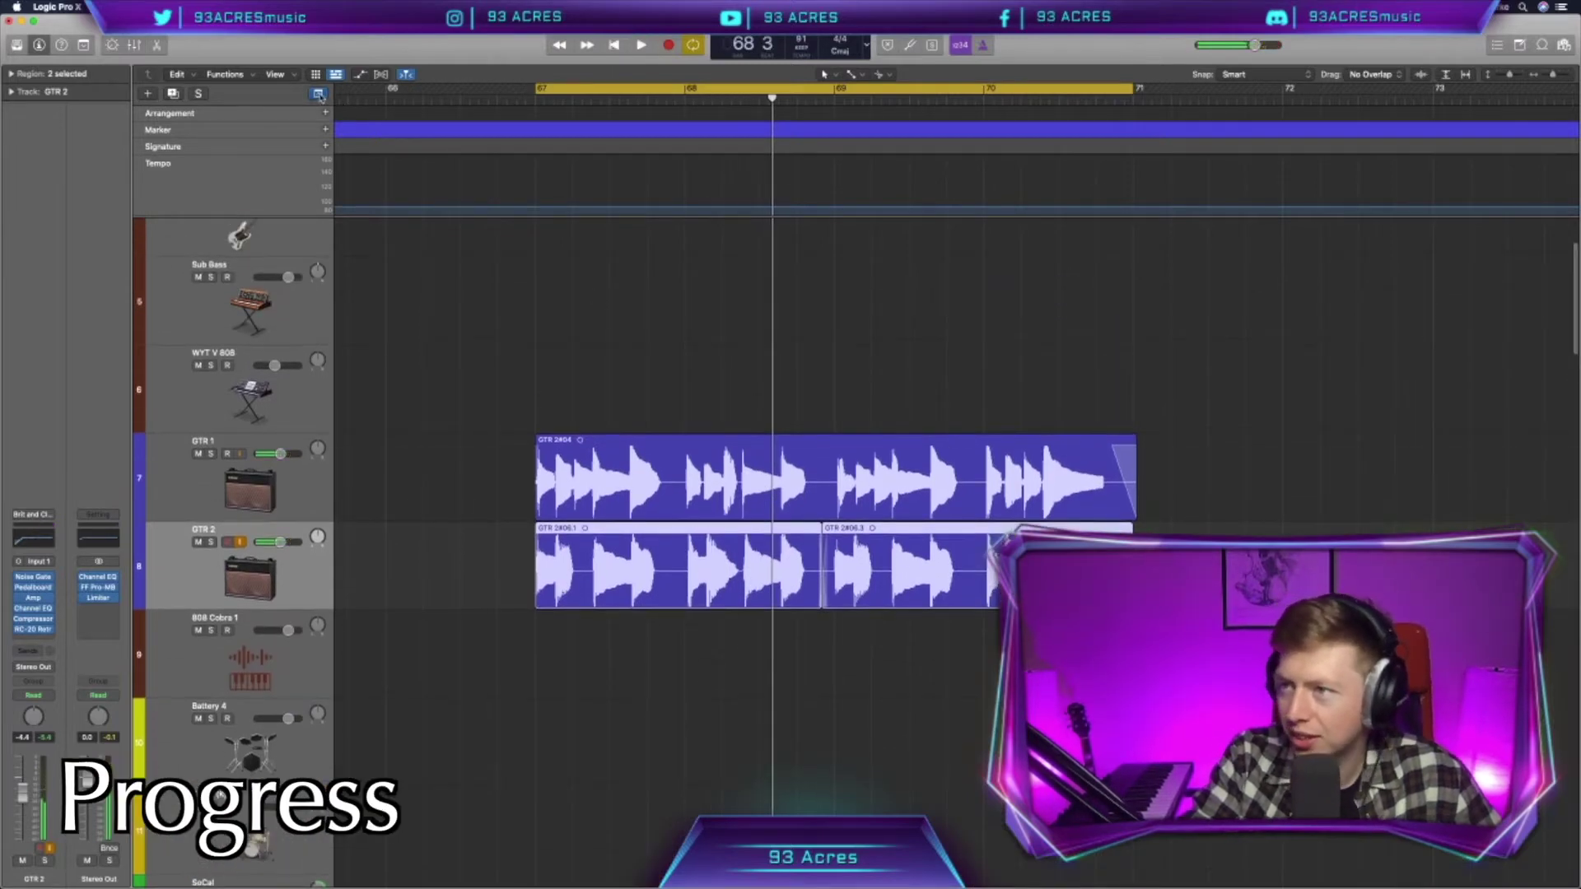
Record an 808 bass part on the WYT V 808 track from bar 67
{"action": "scroll", "coordinate": [477, 327], "scroll_direction": "up", "scroll_amount": 3}
{"action": "left_click", "coordinate": [299, 419]}
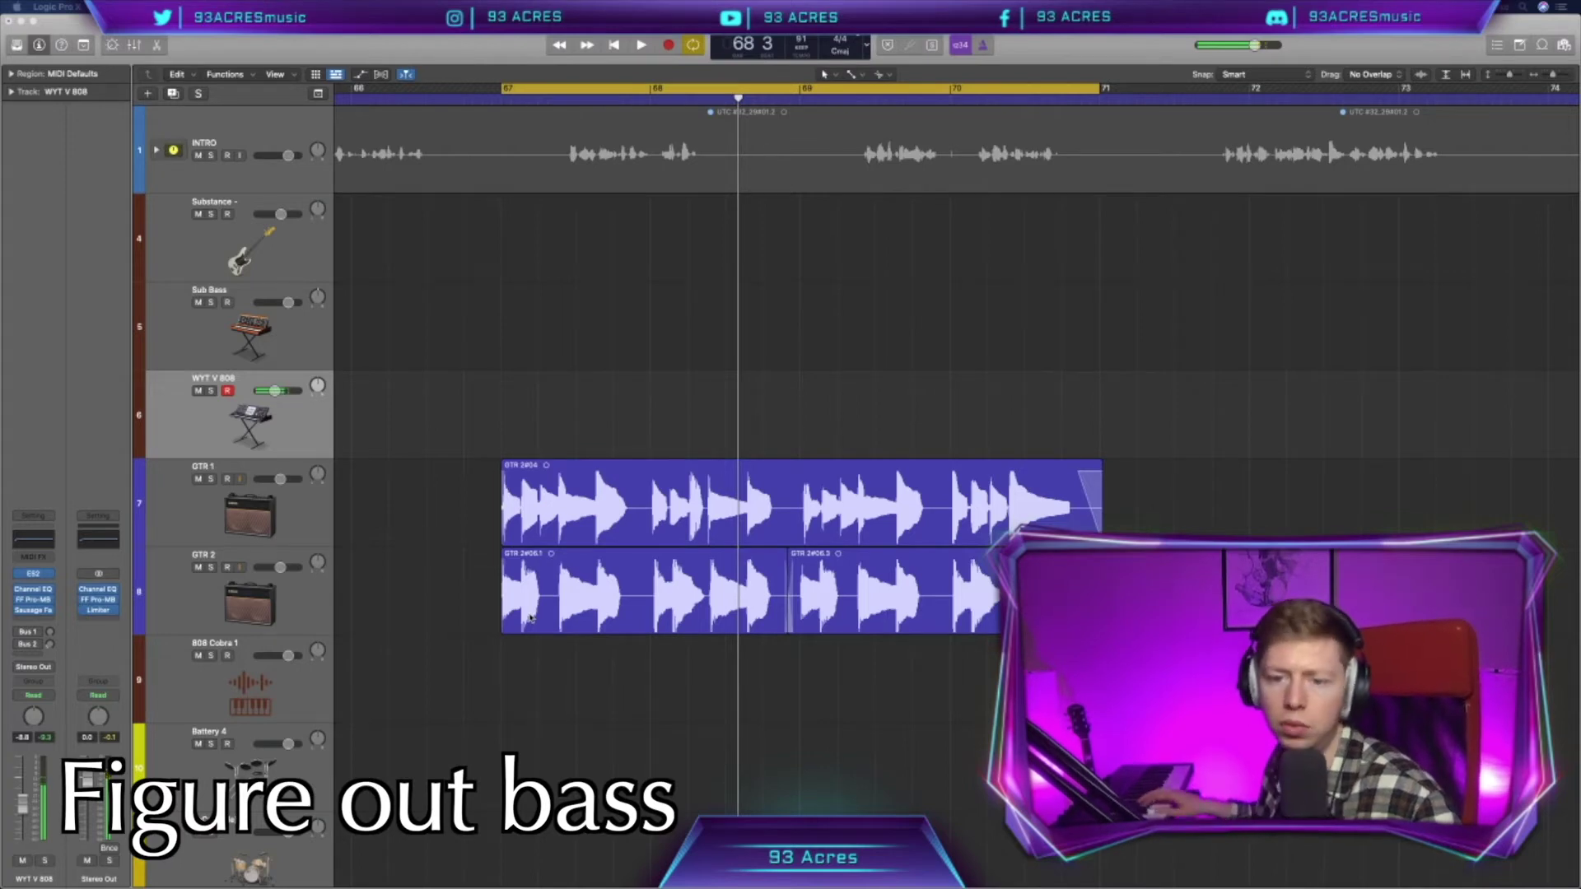
{"action": "scroll", "coordinate": [585, 387], "scroll_direction": "left", "scroll_amount": 1}
{"action": "key", "text": "r"}
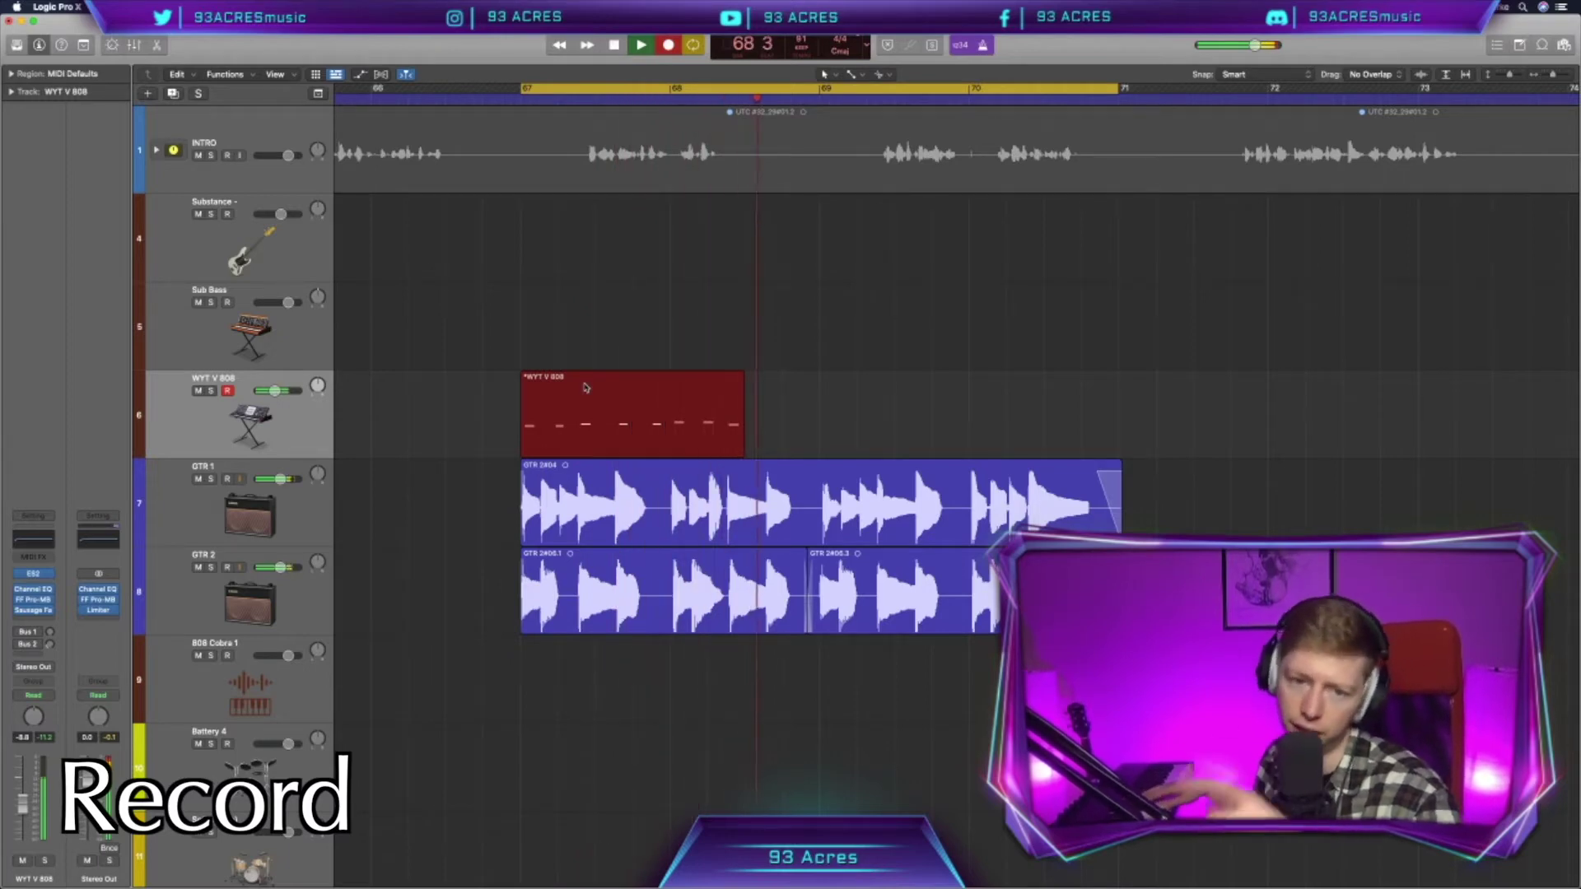
{"action": "key", "text": "space"}
Open the recorded WYT V 808 region in the Piano Roll and play it back to check the notes
{"action": "double_click", "coordinate": [585, 387]}
{"action": "key", "text": "space"}
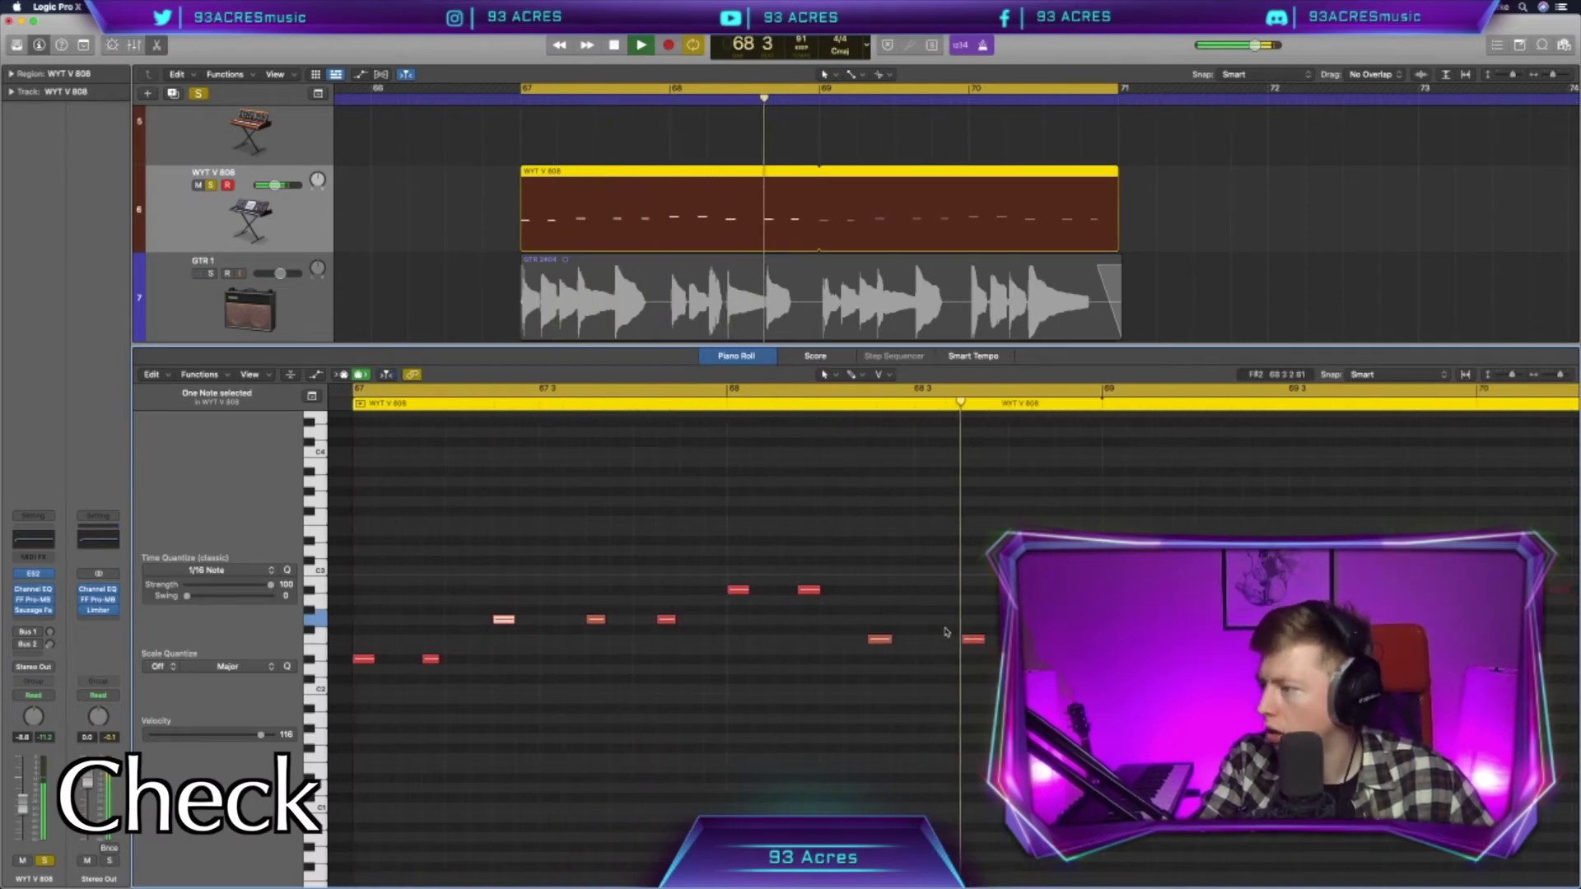
{"action": "key", "text": "space"}
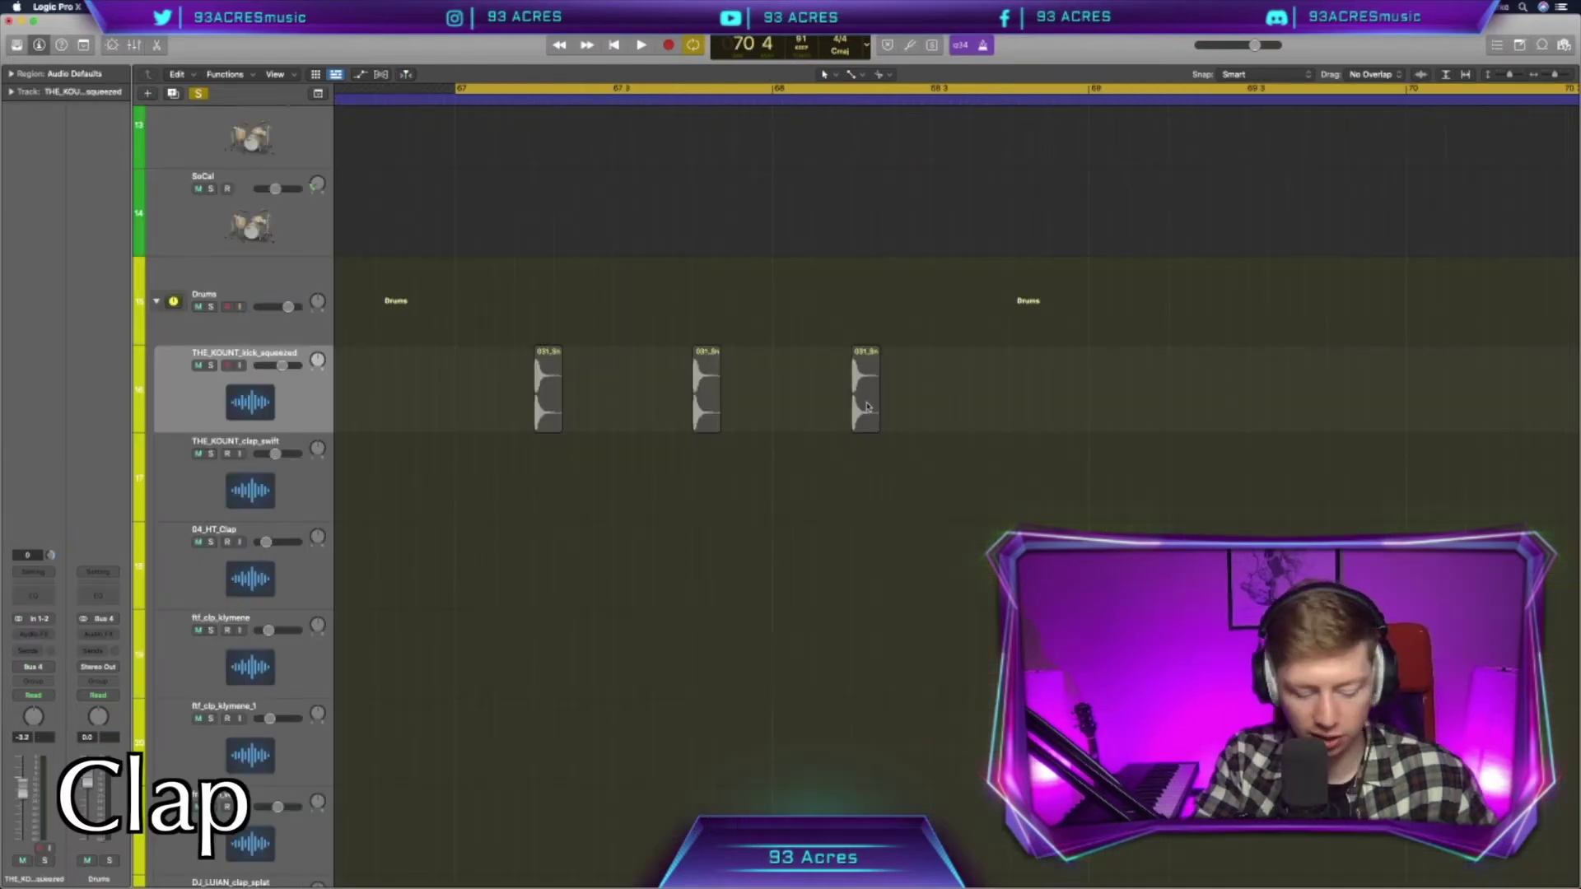
Copy the short drum hit along the THE_KOUNT_kick_squeezed track at half-bar spacing and select all the hits
{"action": "left_click_drag", "start_coordinate": [865, 414], "coordinate": [1023, 414]}
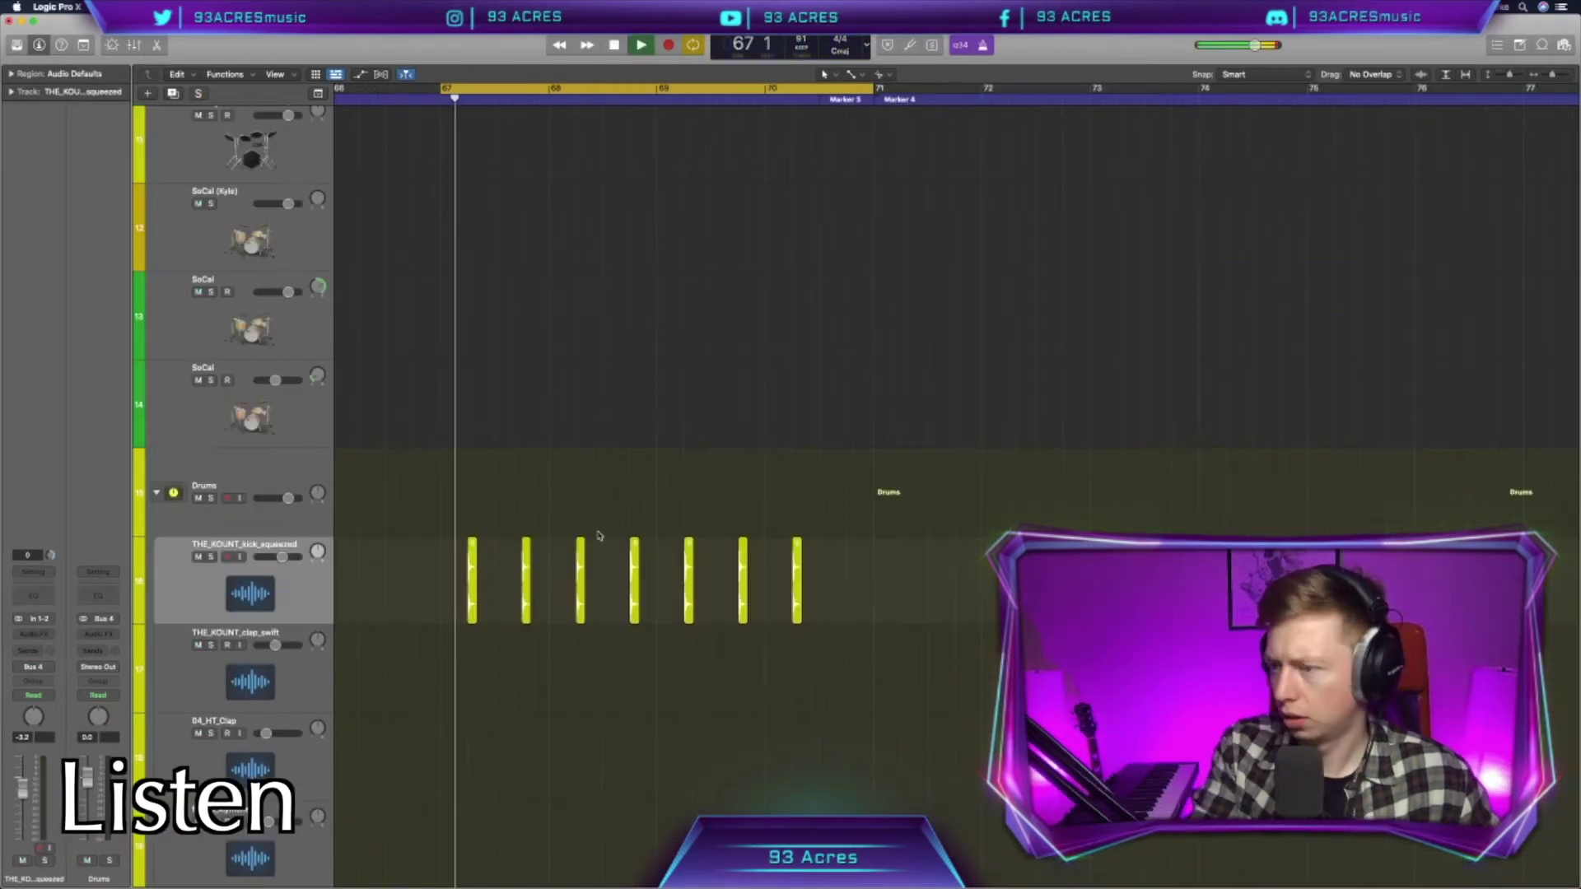
{"action": "left_click_drag", "start_coordinate": [810, 651], "coordinate": [462, 568]}
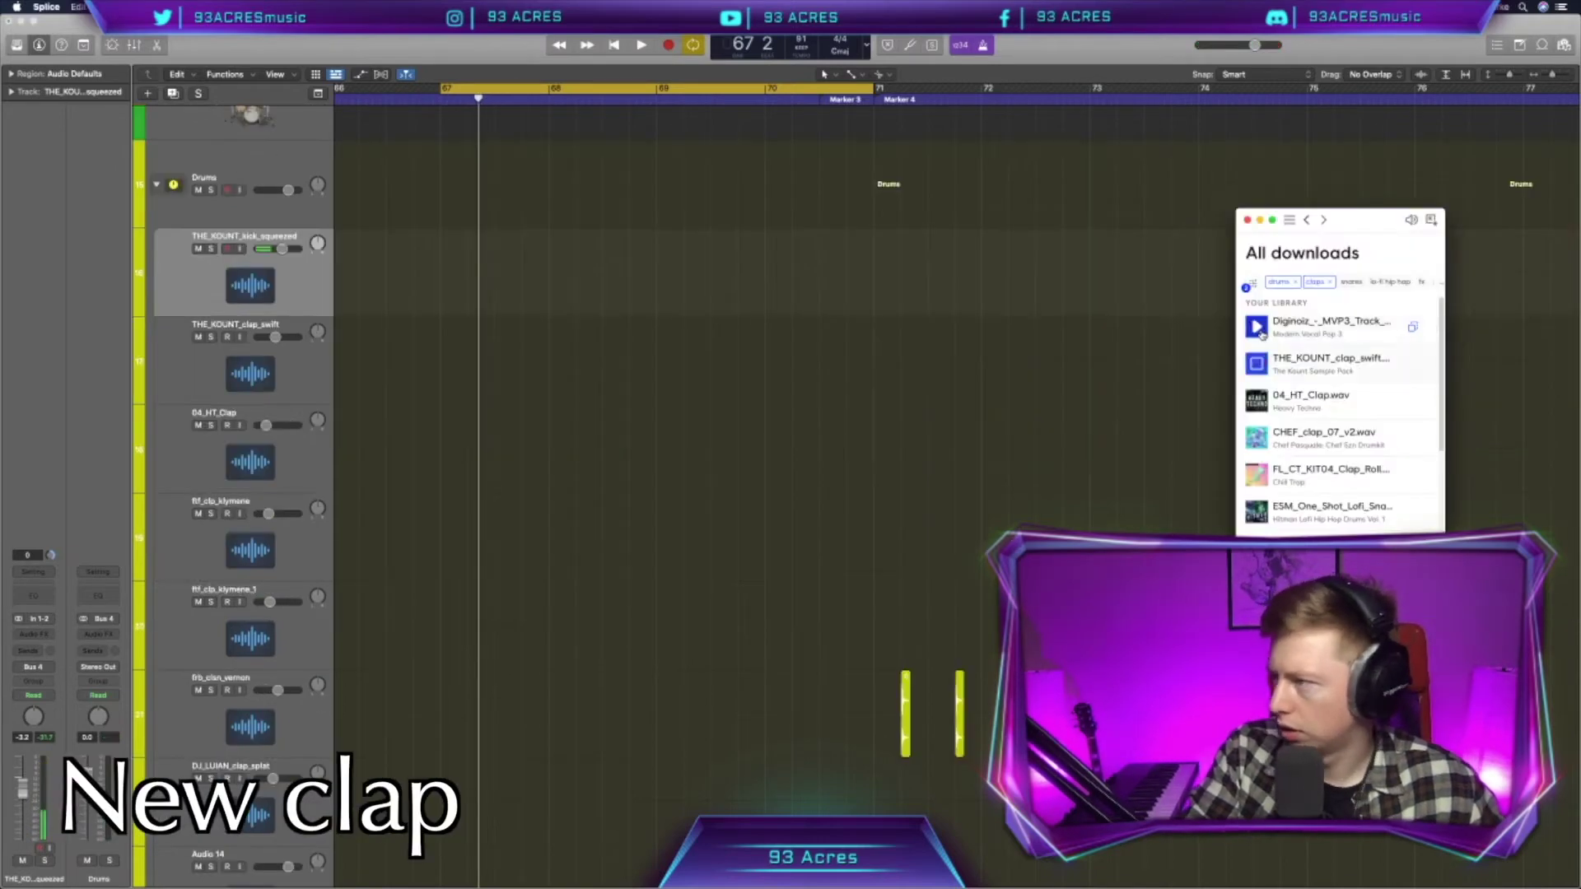
Place the THE_KOUNT_clap_swift sample from Splice on the ftf_clp_klymene_1 track and copy the four claps two bars on
{"action": "left_click_drag", "start_coordinate": [1334, 337], "coordinate": [529, 657]}
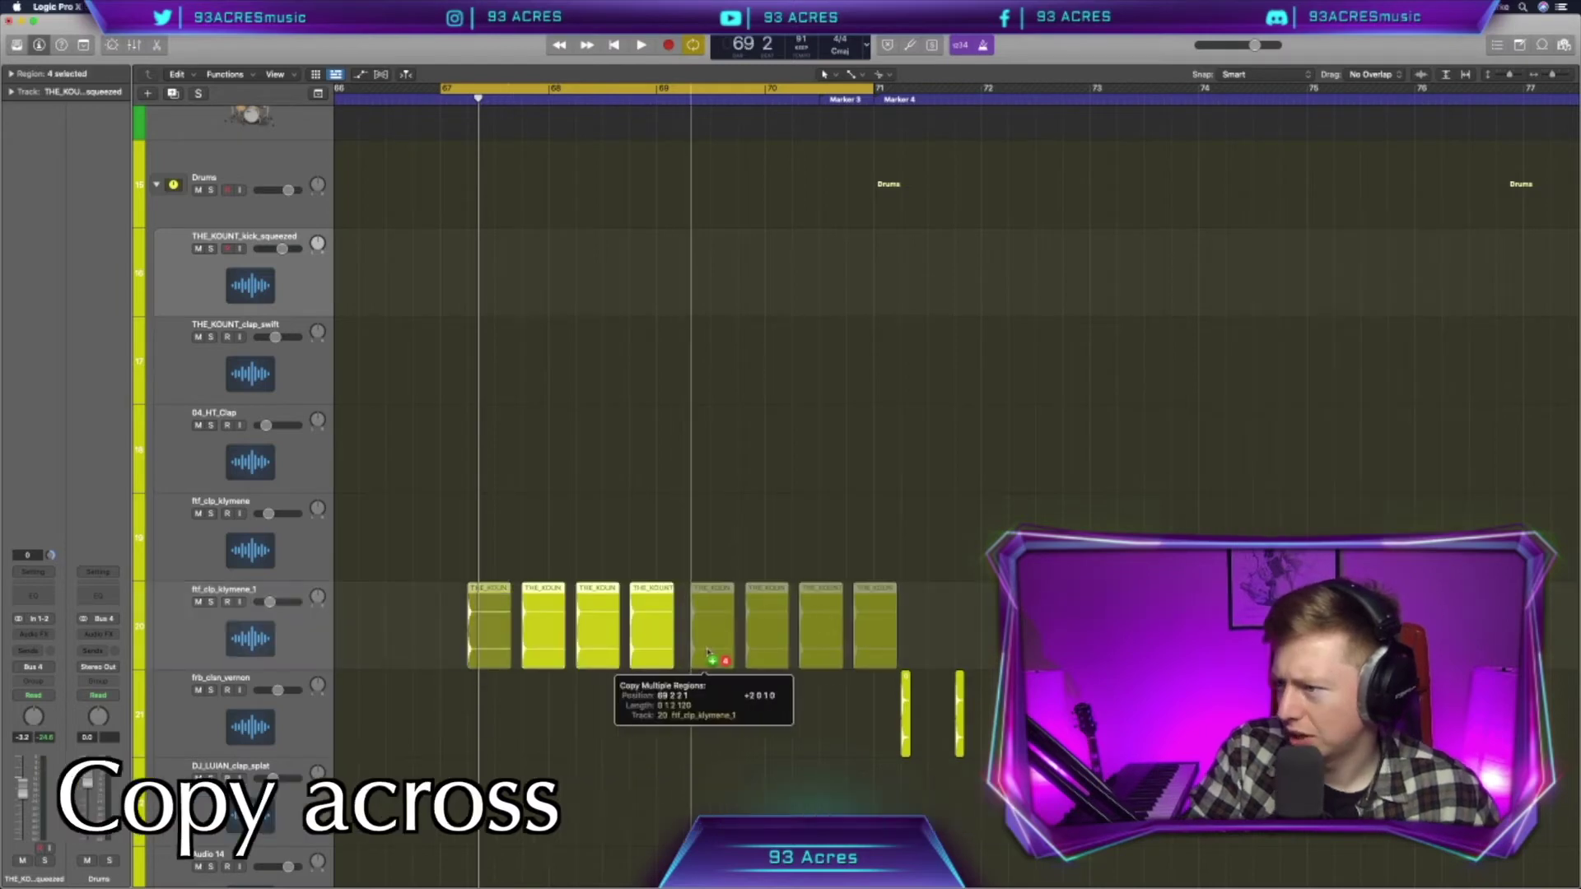
{"action": "left_click_drag", "start_coordinate": [706, 657], "coordinate": [703, 655]}
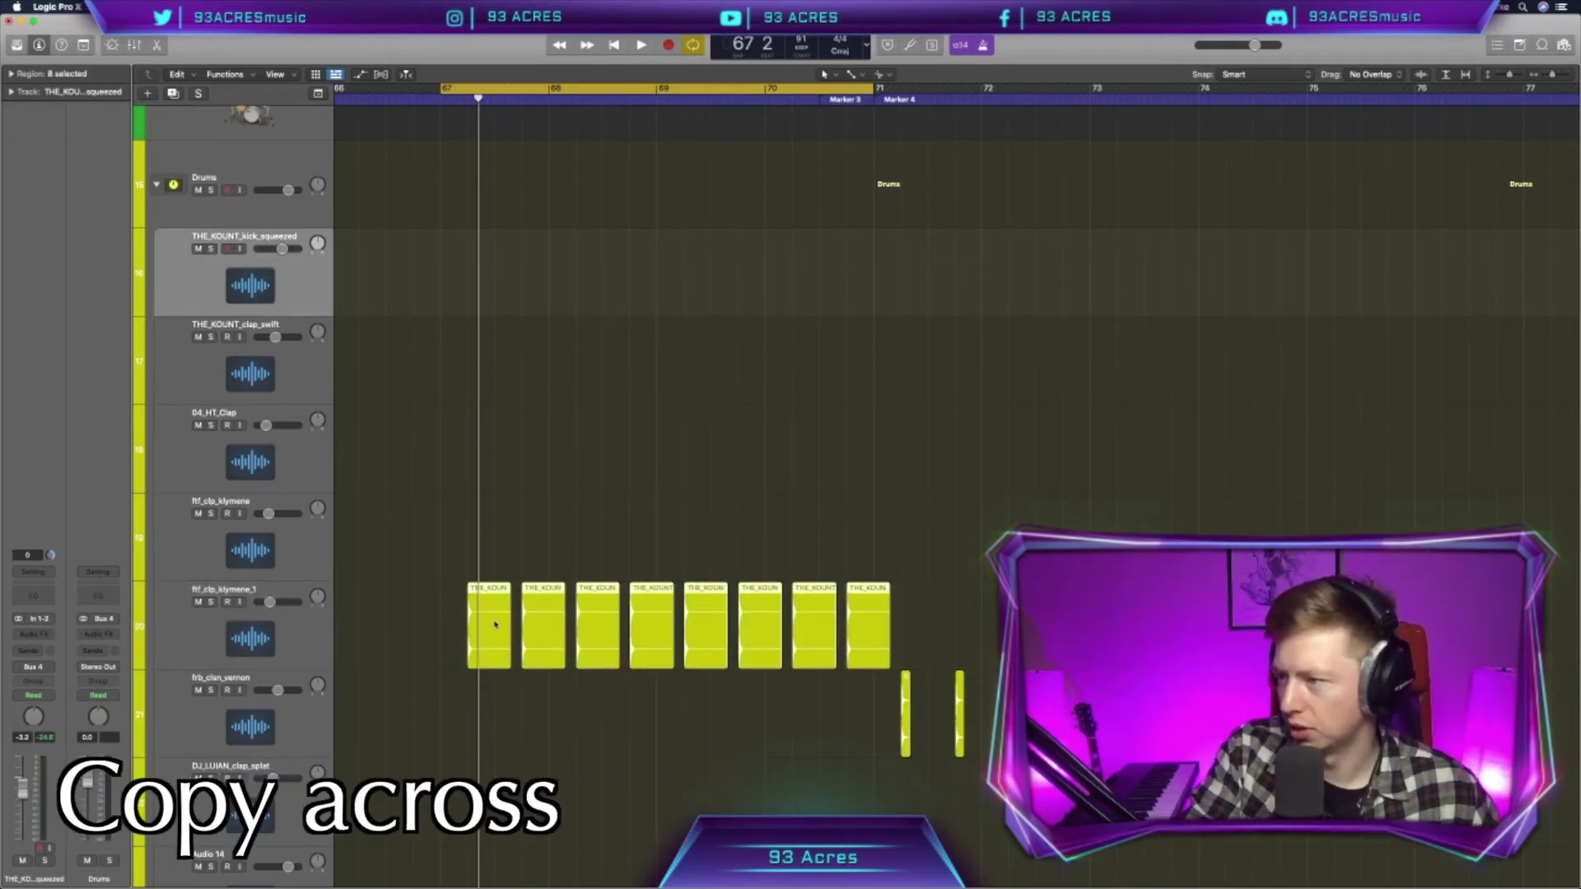
Copy the claps on the ftf_clp_klymene_1 track to after bar 71 and delete the last clap before bar 71 for a break
{"action": "left_click_drag", "start_coordinate": [815, 626], "coordinate": [923, 626]}
{"action": "key", "text": "Delete"}
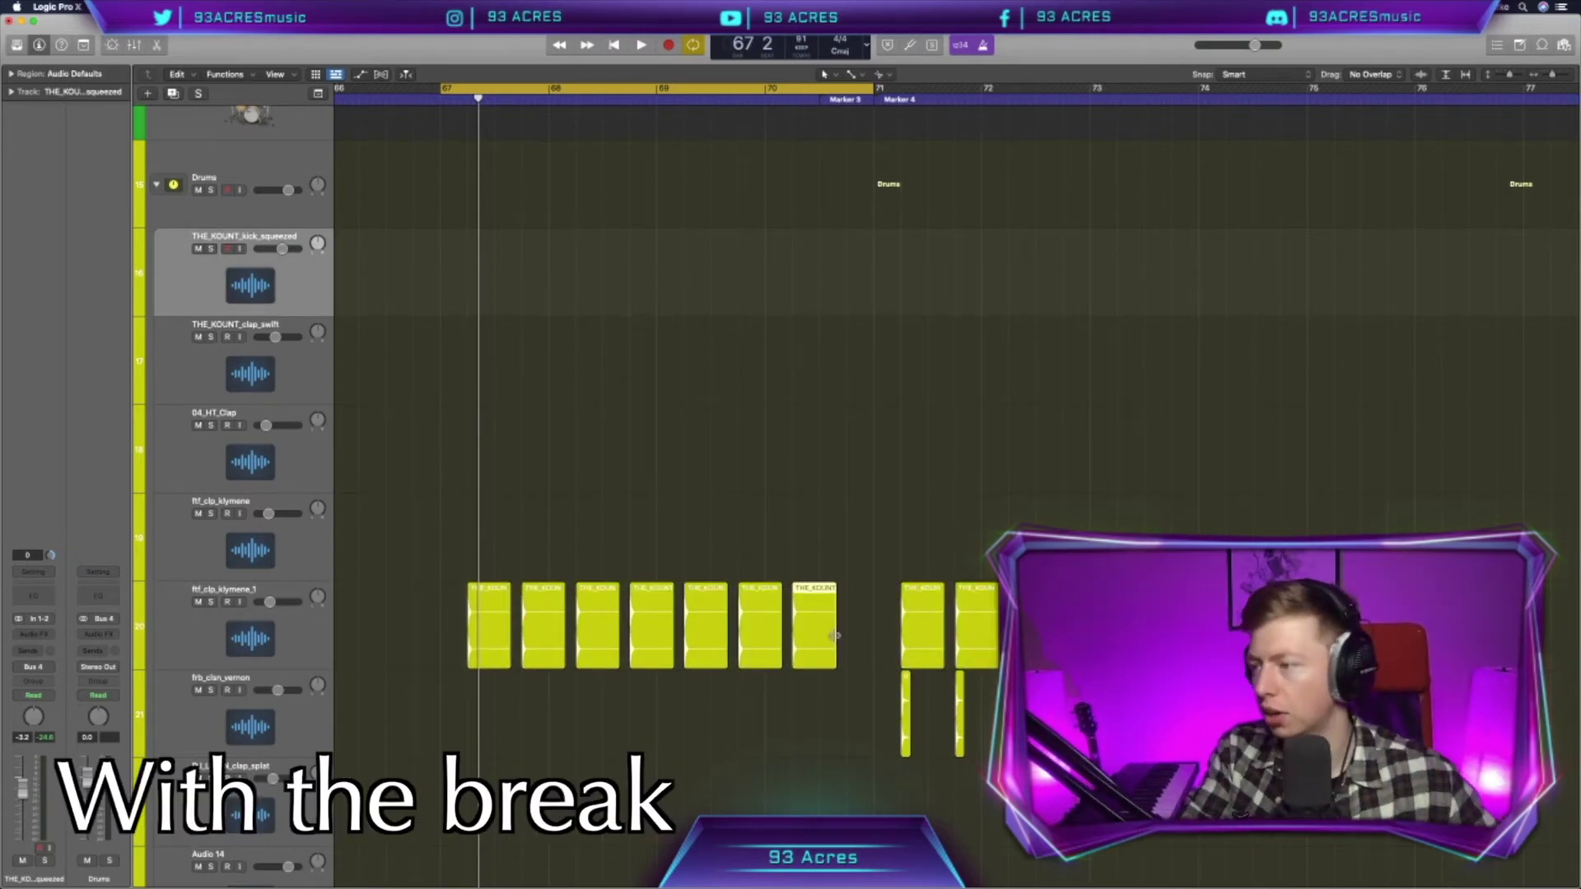
Play back the claps with the break and slightly raise the ftf_clp_klymene_1 track's volume
{"action": "key", "text": "space"}
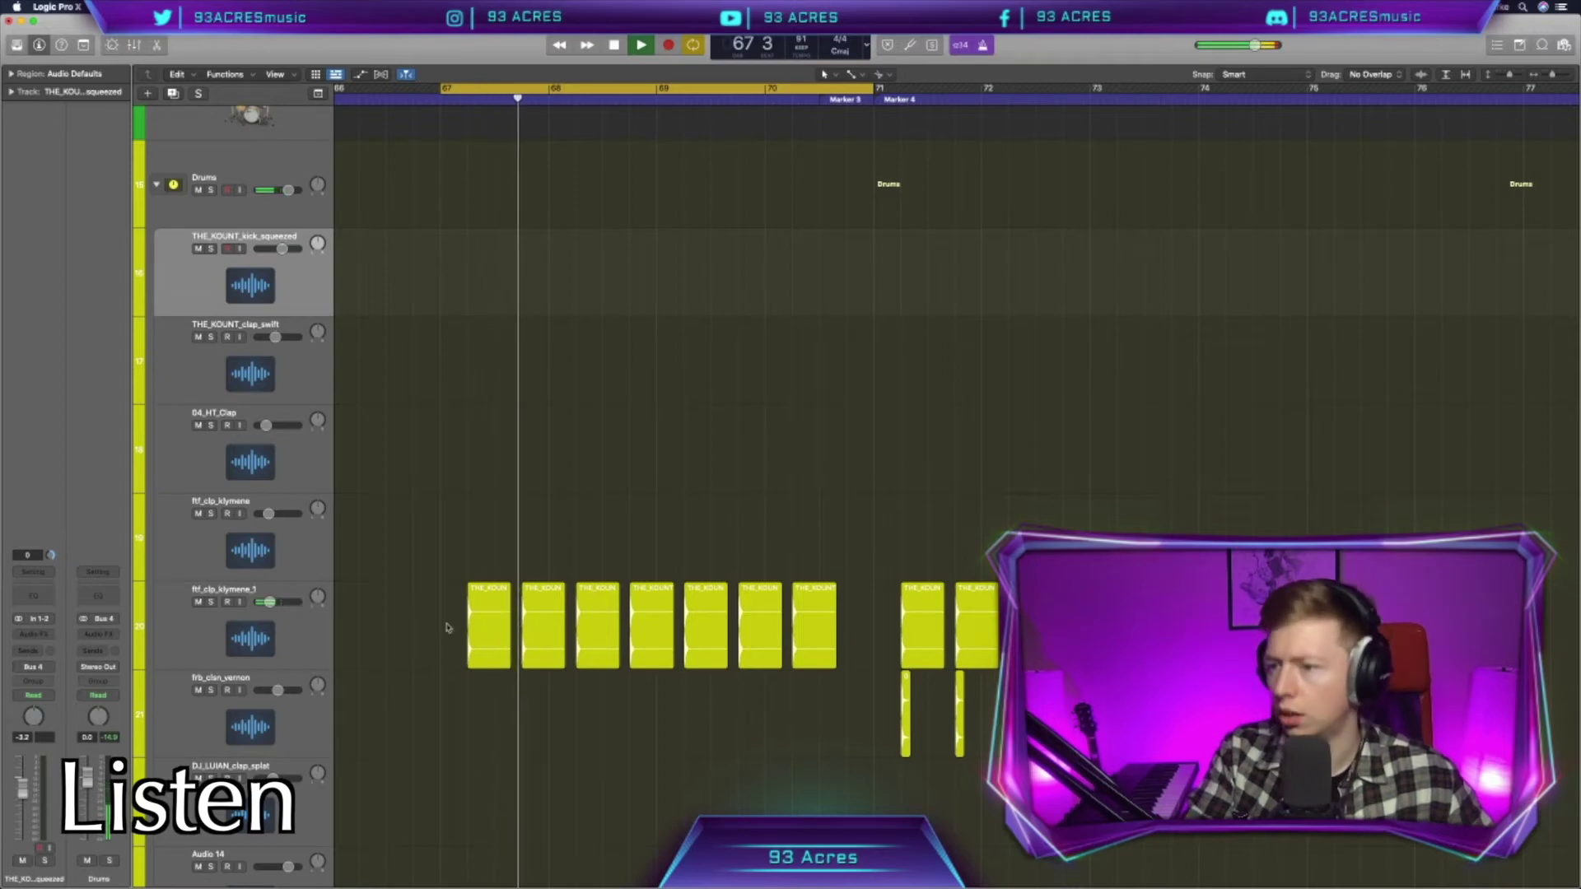
{"action": "mouse_move", "coordinate": [272, 602]}
{"action": "left_click_drag", "start_coordinate": [271, 602], "coordinate": [277, 601]}
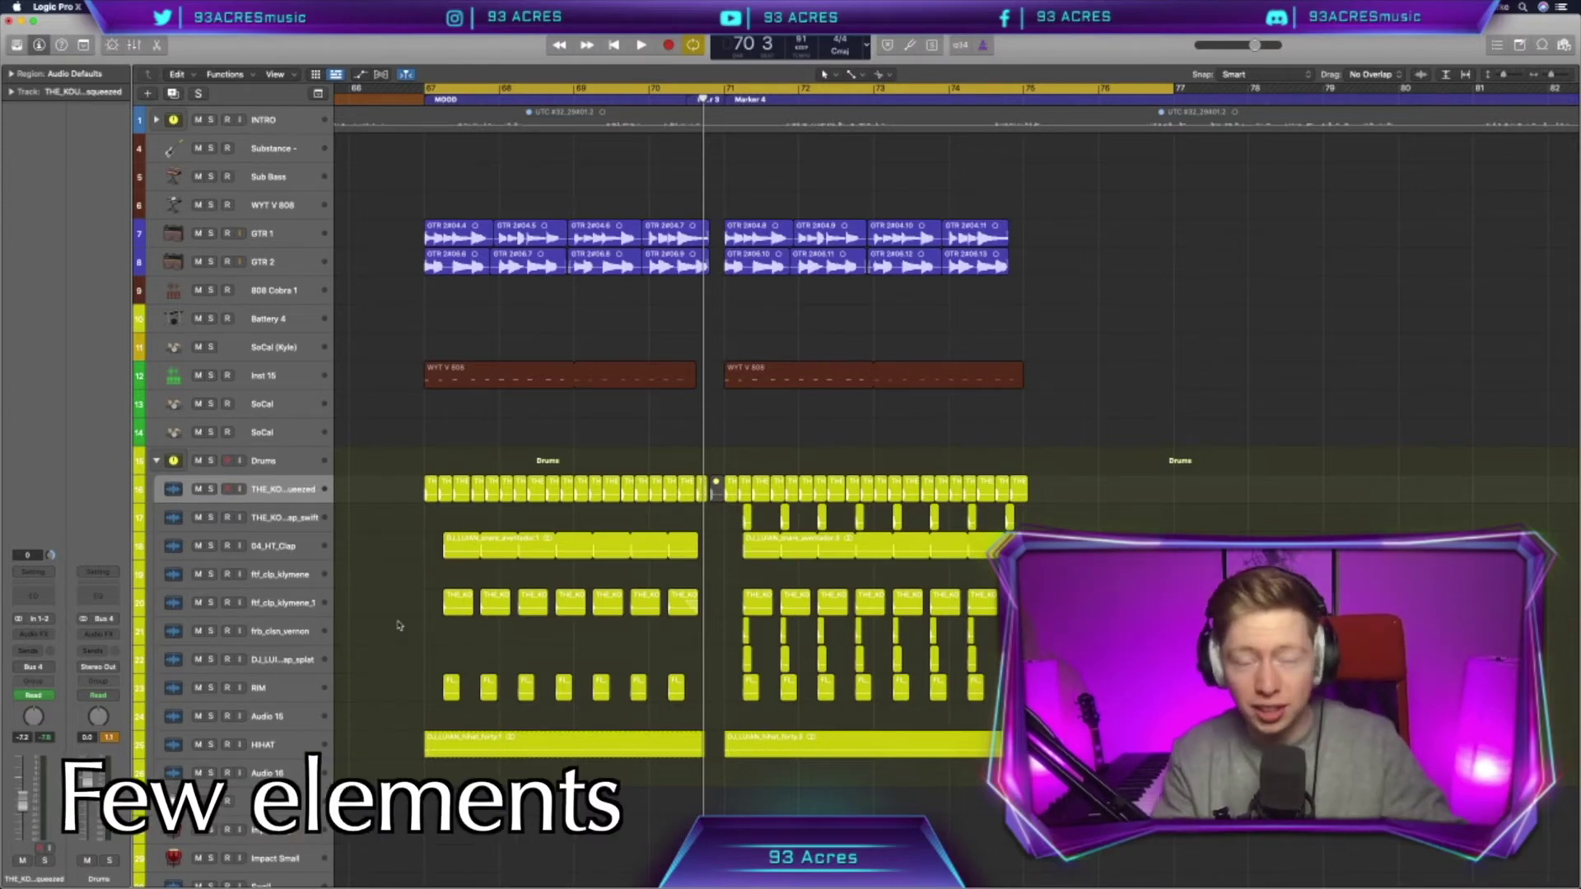
Review the MOOD section's parts by selecting the Inst 15 808 track, the kick track, the 04_HT_Clap track and the RIM track
{"action": "scroll", "coordinate": [404, 609], "scroll_direction": "right", "scroll_amount": 1}
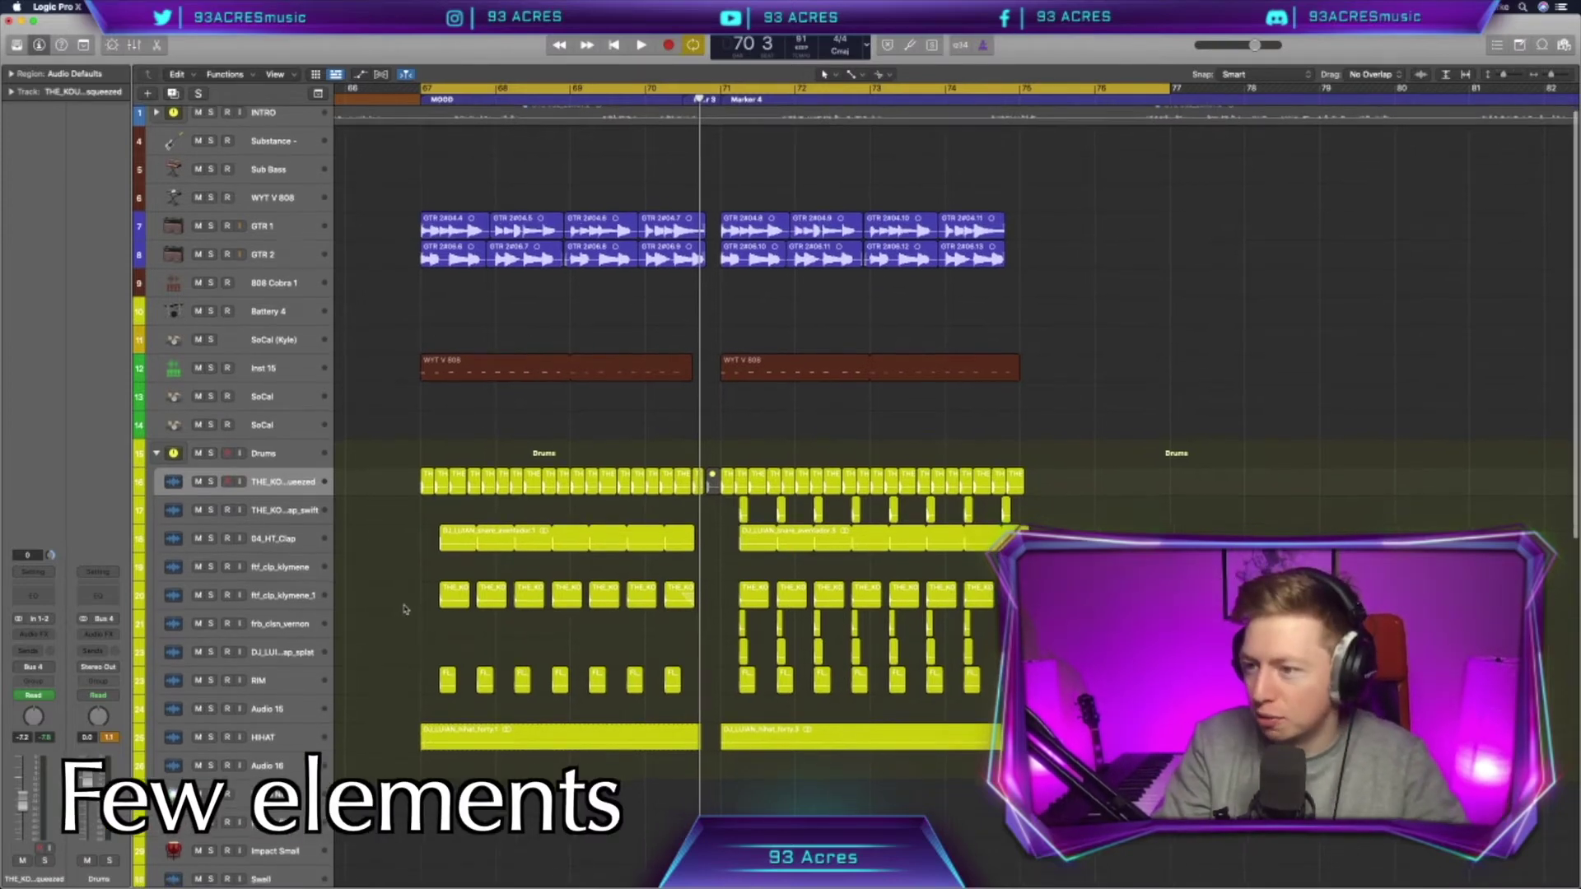
{"action": "scroll", "coordinate": [404, 440], "scroll_direction": "left", "scroll_amount": 1}
{"action": "left_click", "coordinate": [395, 377]}
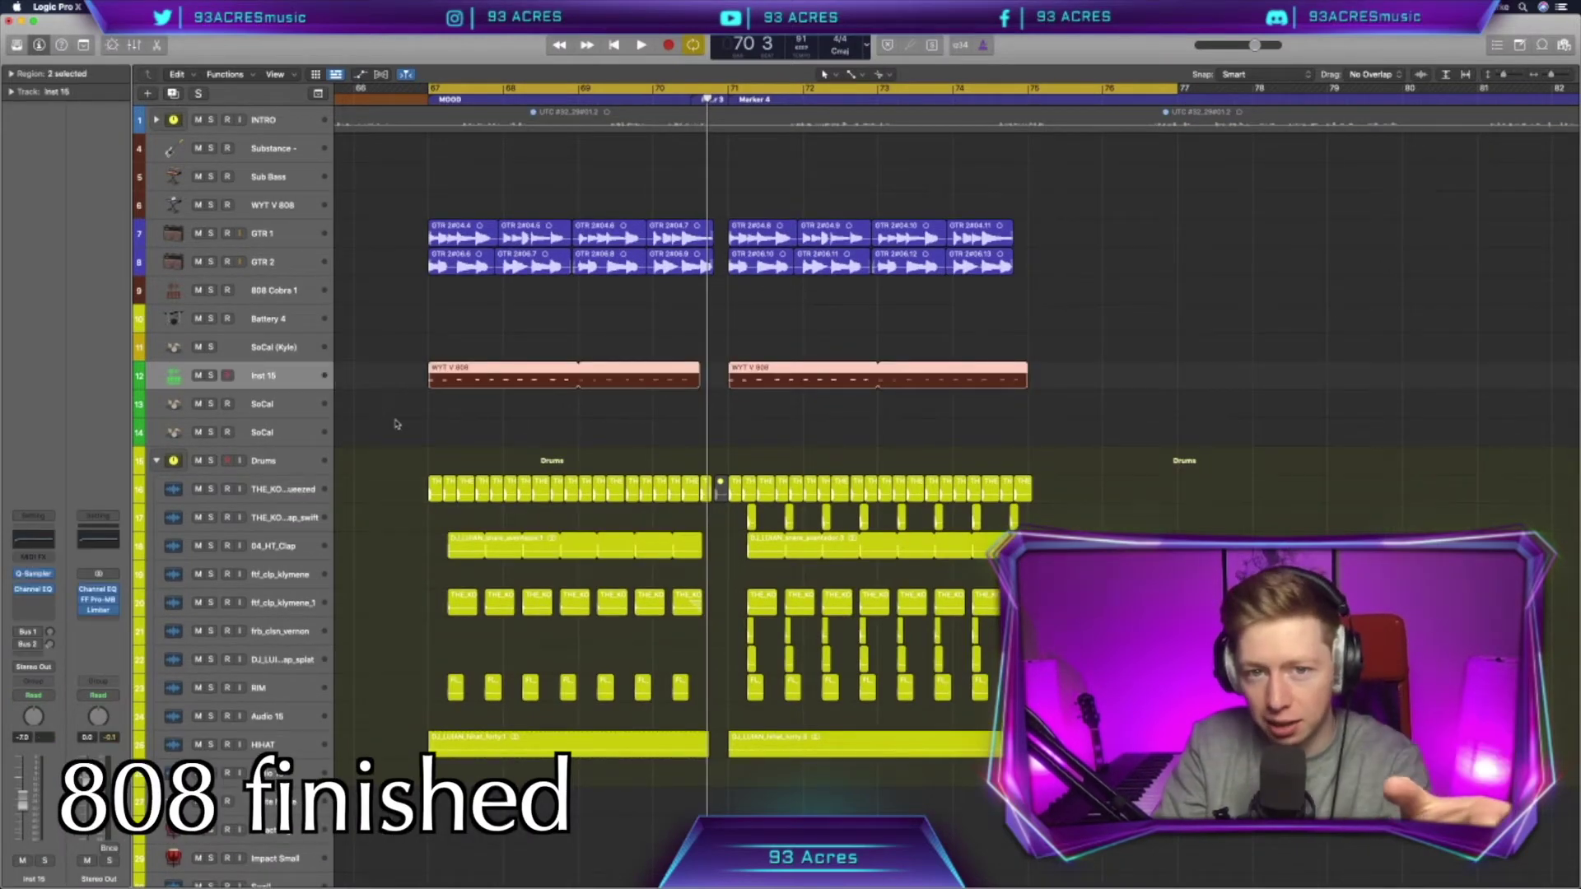
{"action": "left_click", "coordinate": [296, 489]}
{"action": "left_click", "coordinate": [302, 545]}
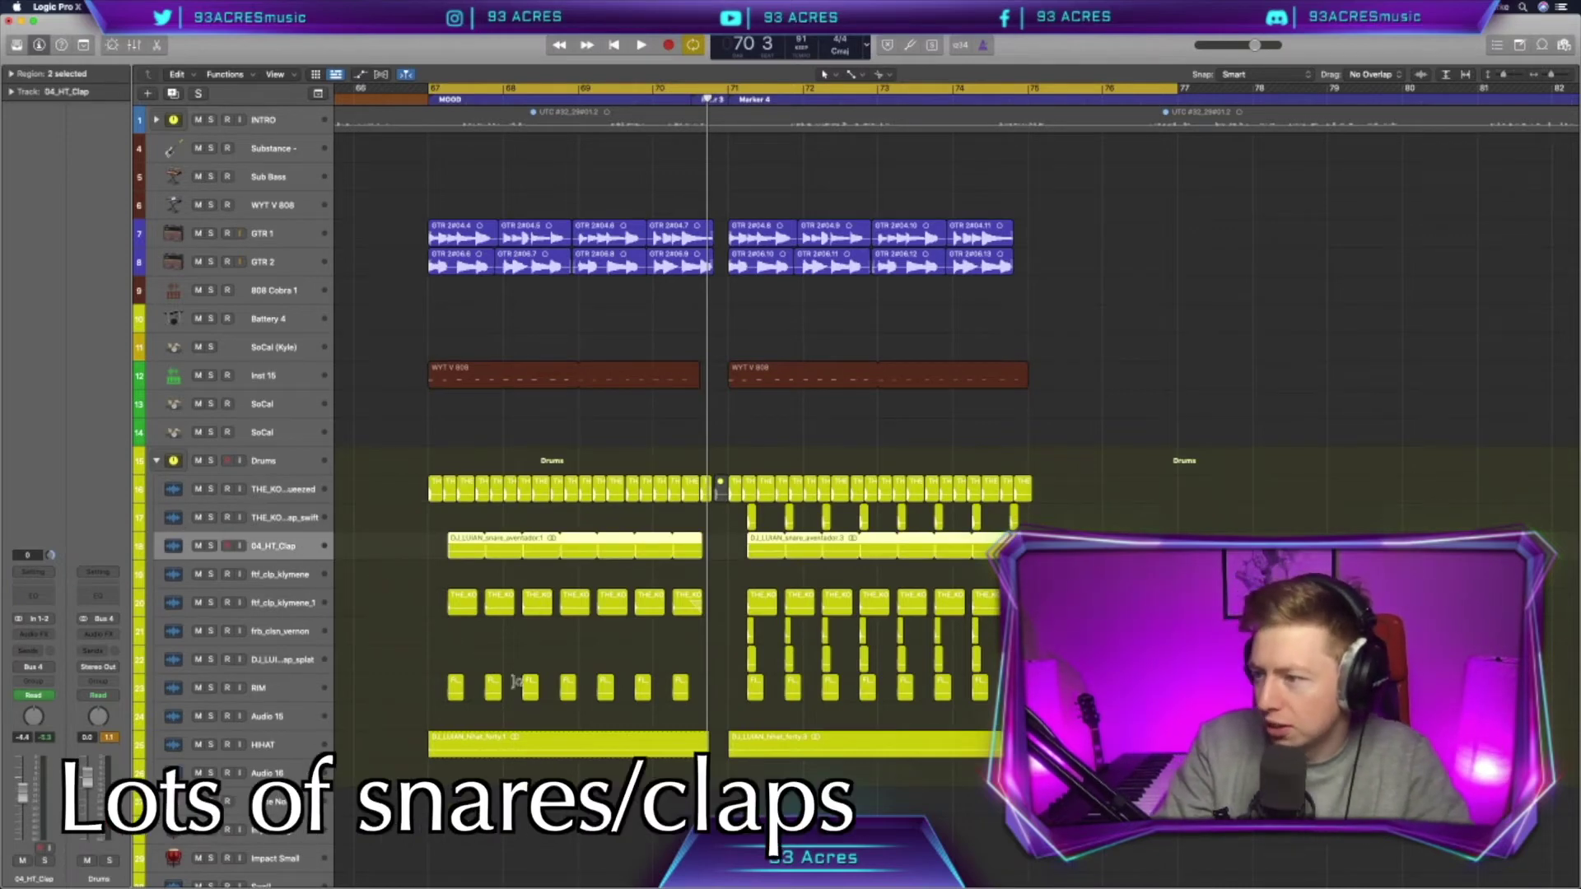
{"action": "left_click", "coordinate": [294, 681]}
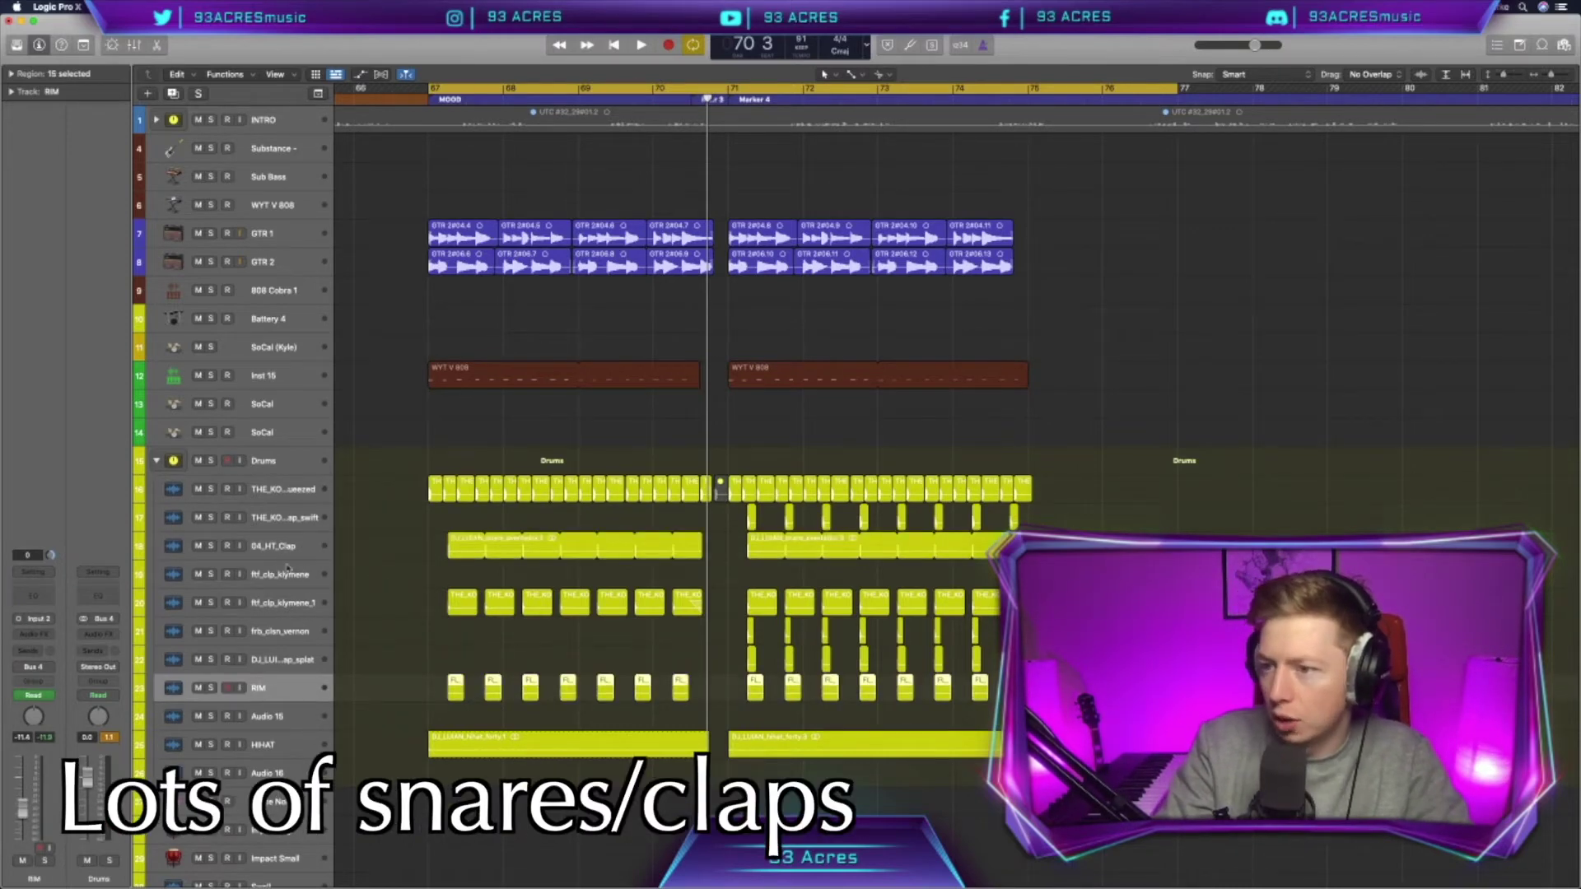
Solo the snare and clap tracks from 04_HT_Clap down to RIM and listen to both halves of the section
{"action": "left_click_drag", "start_coordinate": [210, 545], "coordinate": [211, 688]}
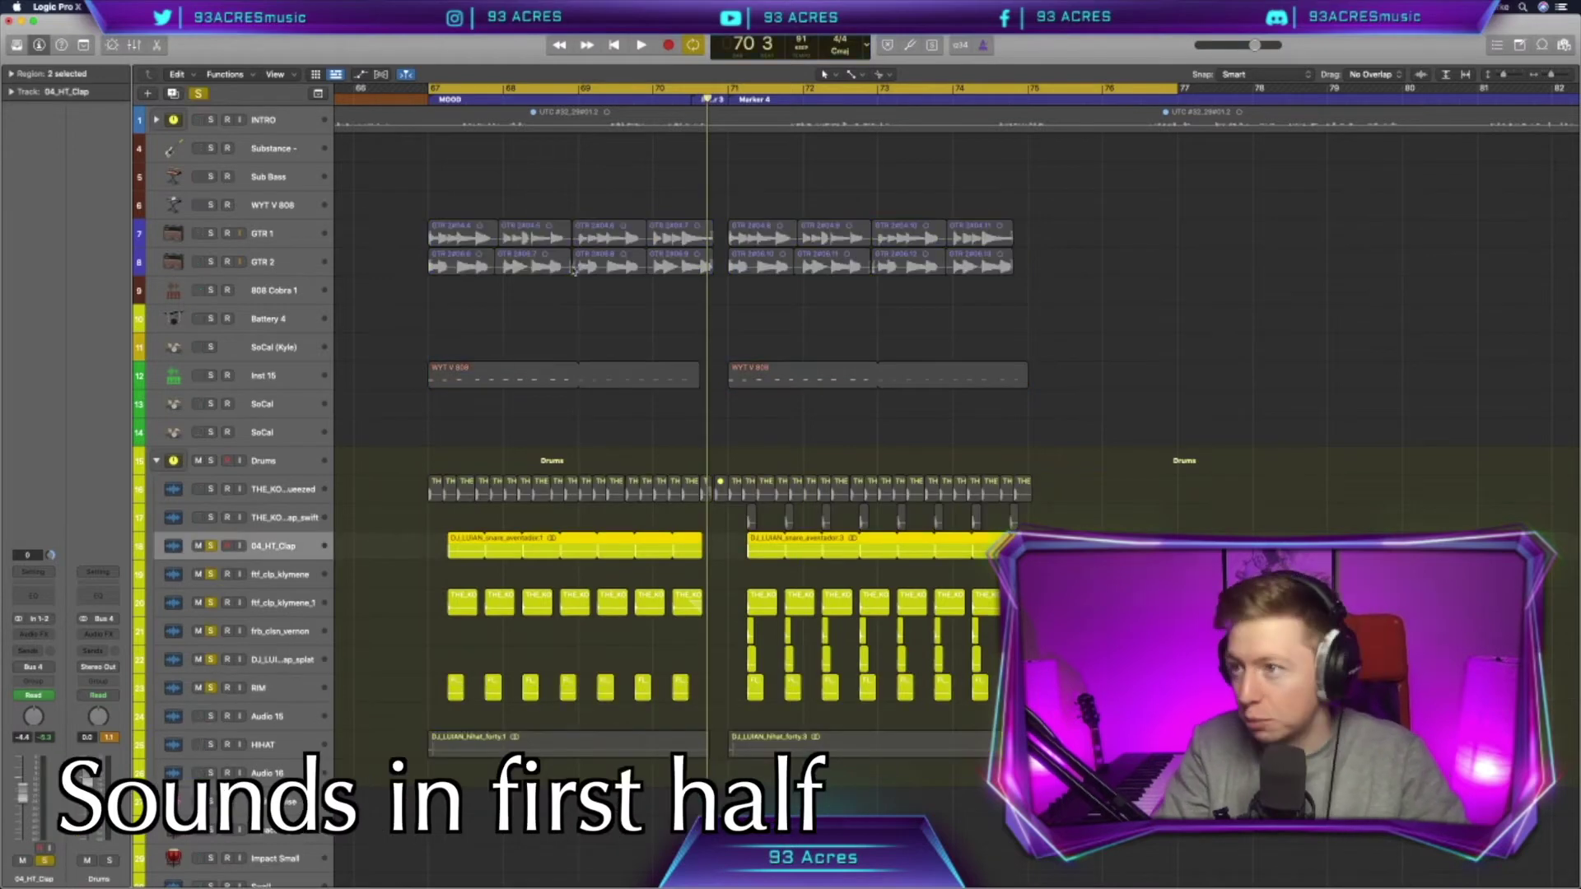
{"action": "key", "text": "space"}
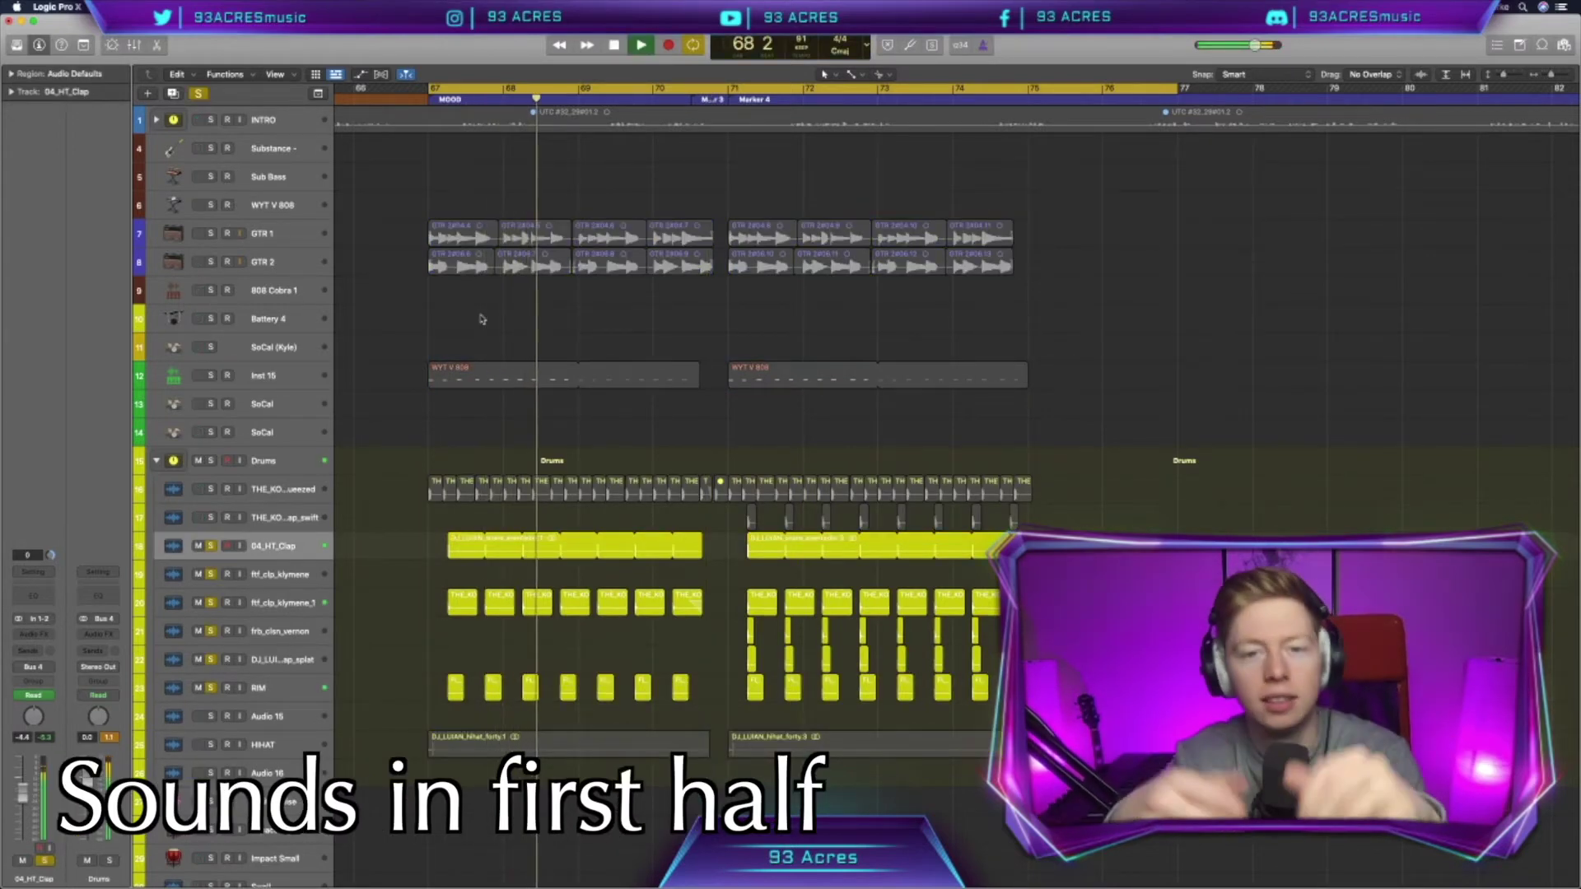
{"action": "key", "text": "space"}
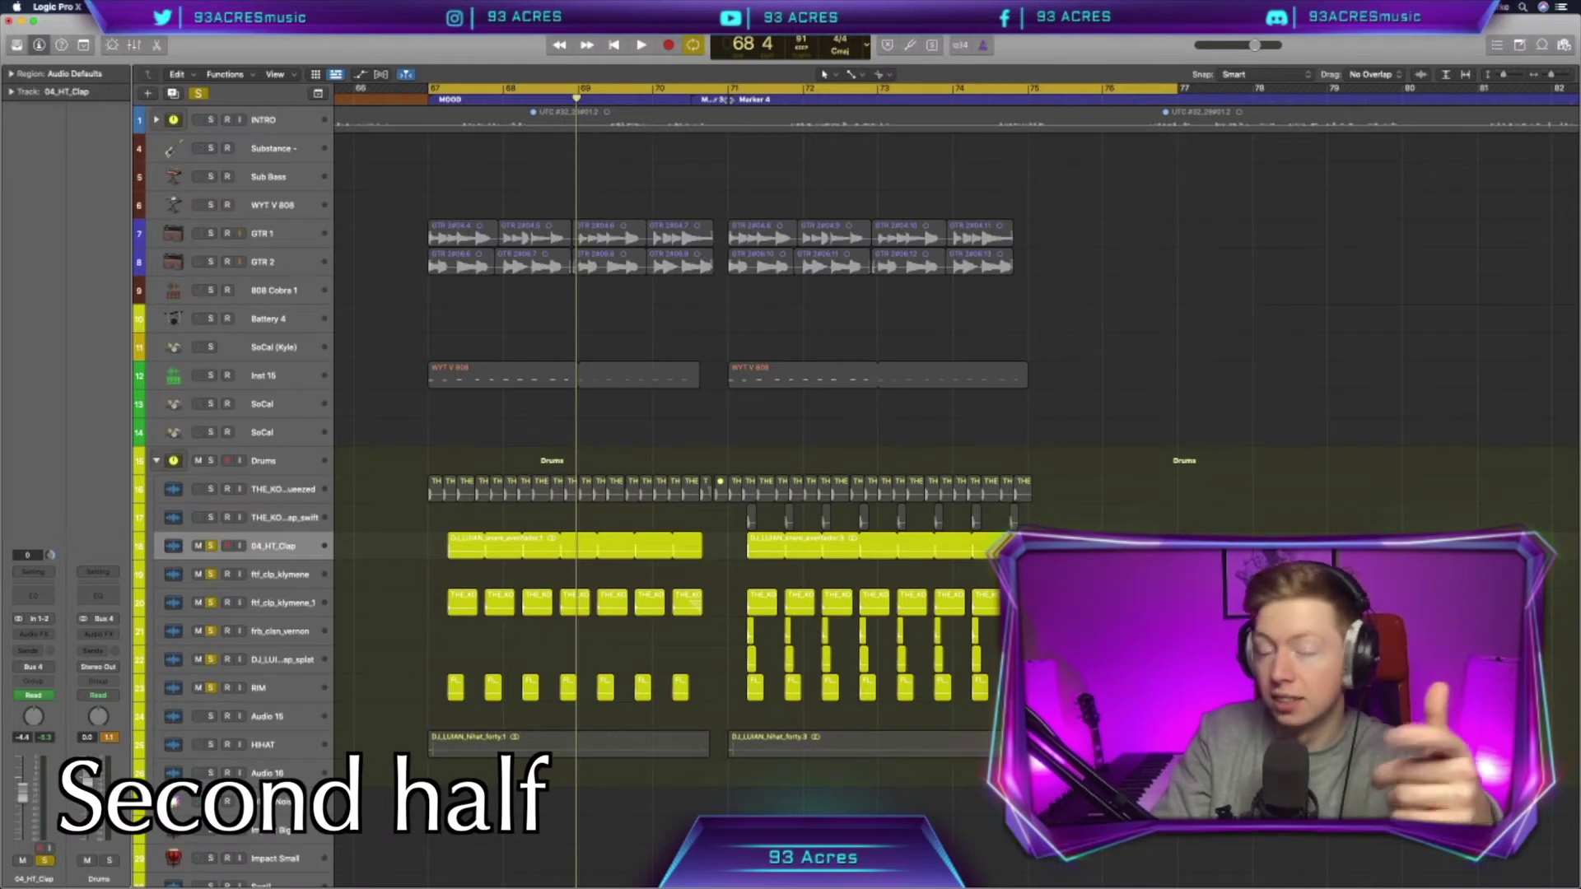
{"action": "key", "text": "space"}
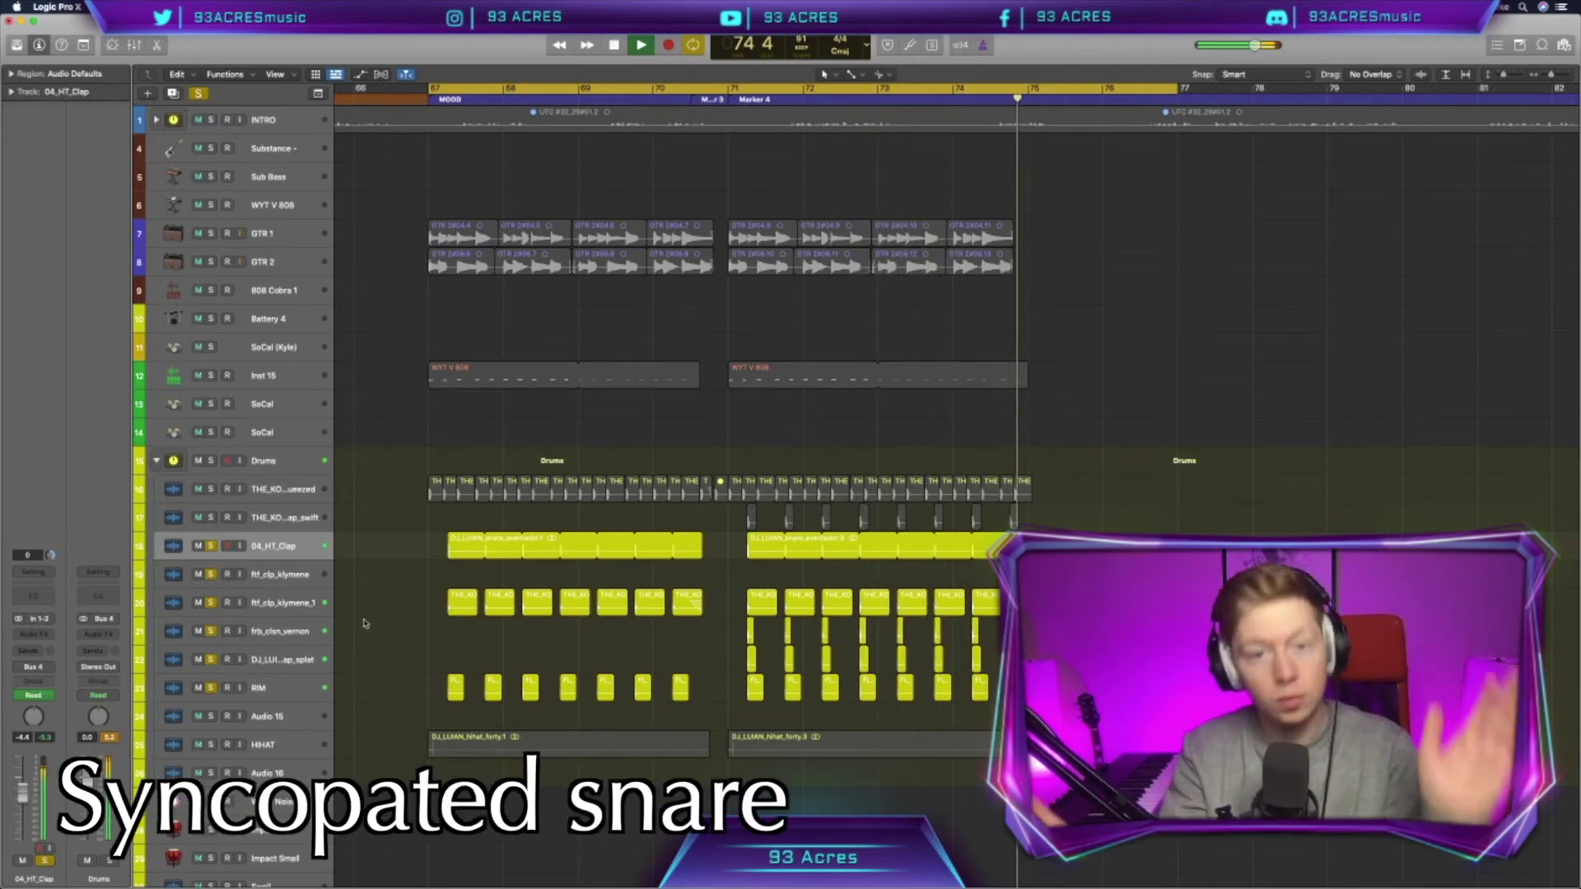
{"action": "key", "text": "space"}
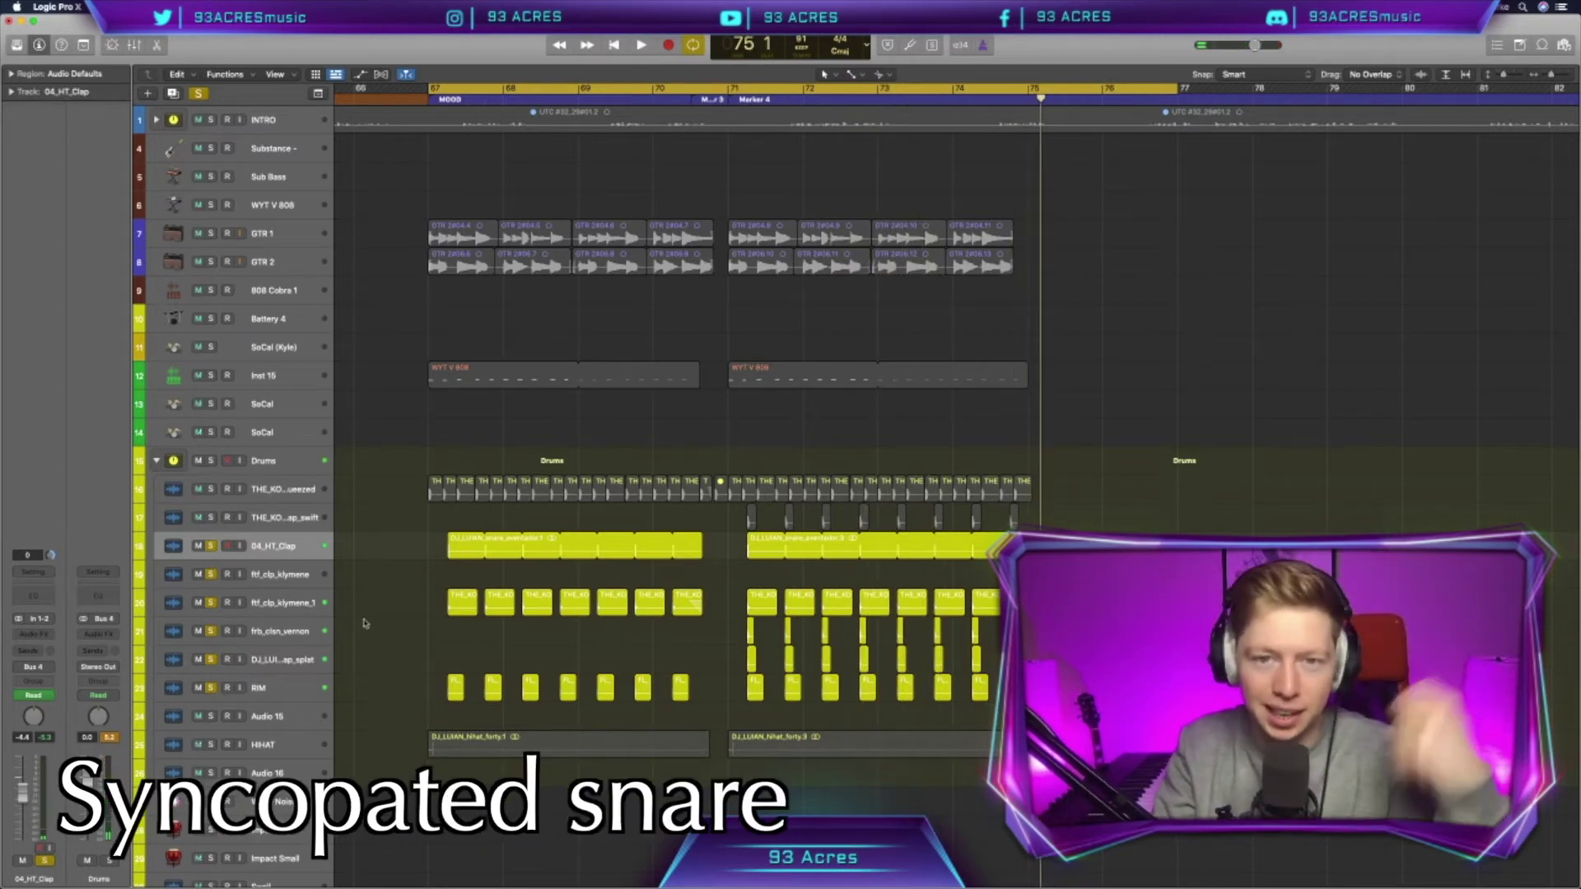
Solo only the THE_KOUNT_kick_squeezed track and listen to the kick pattern
{"action": "left_click", "coordinate": [286, 494]}
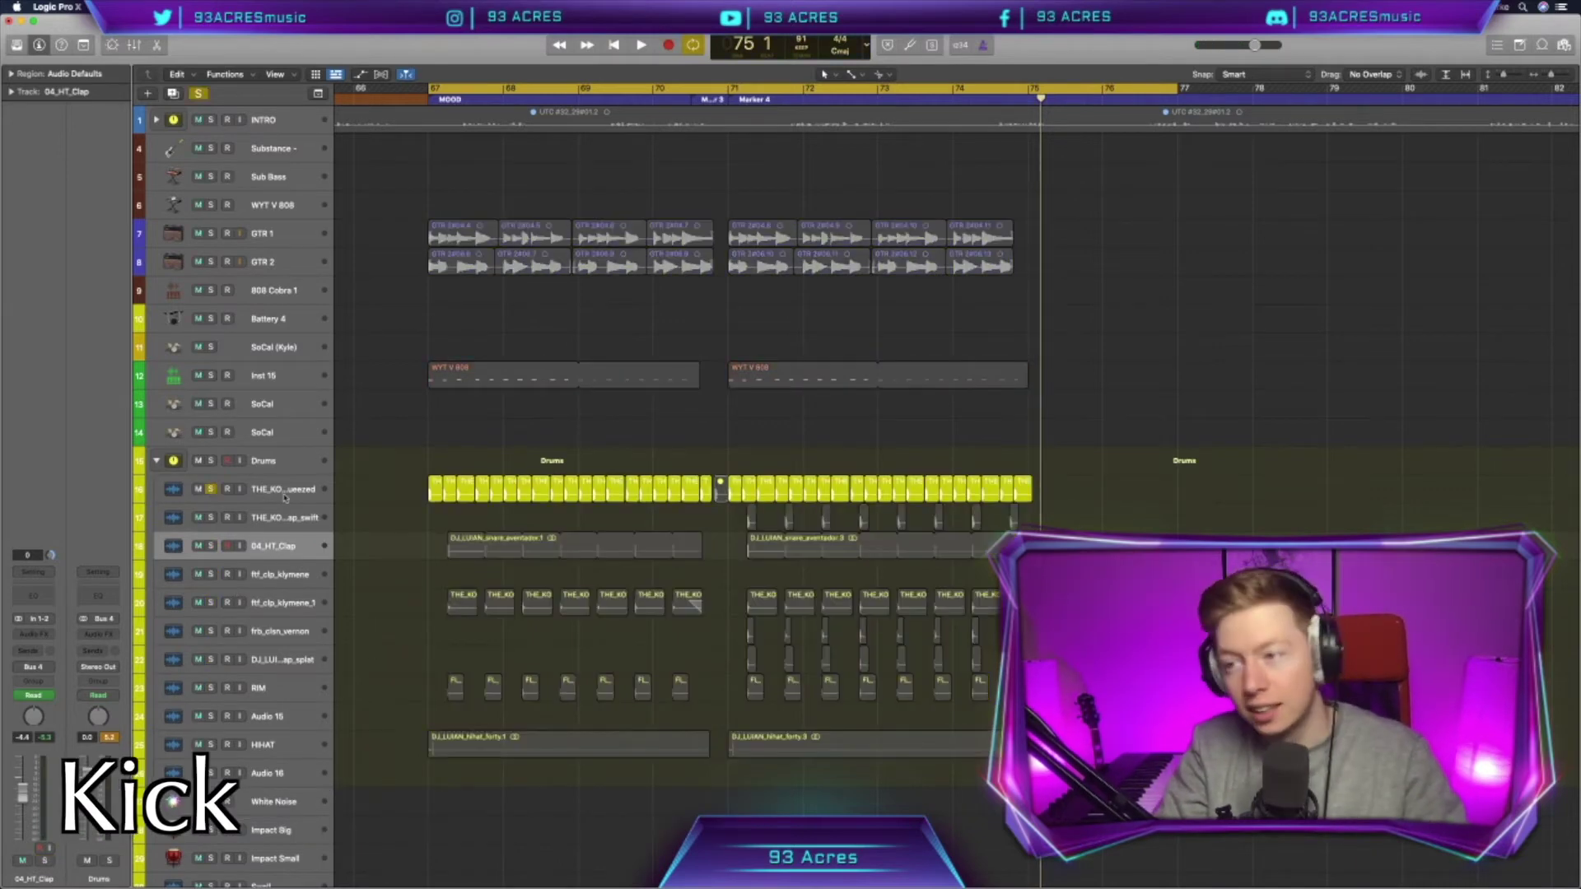
{"action": "key", "text": "space"}
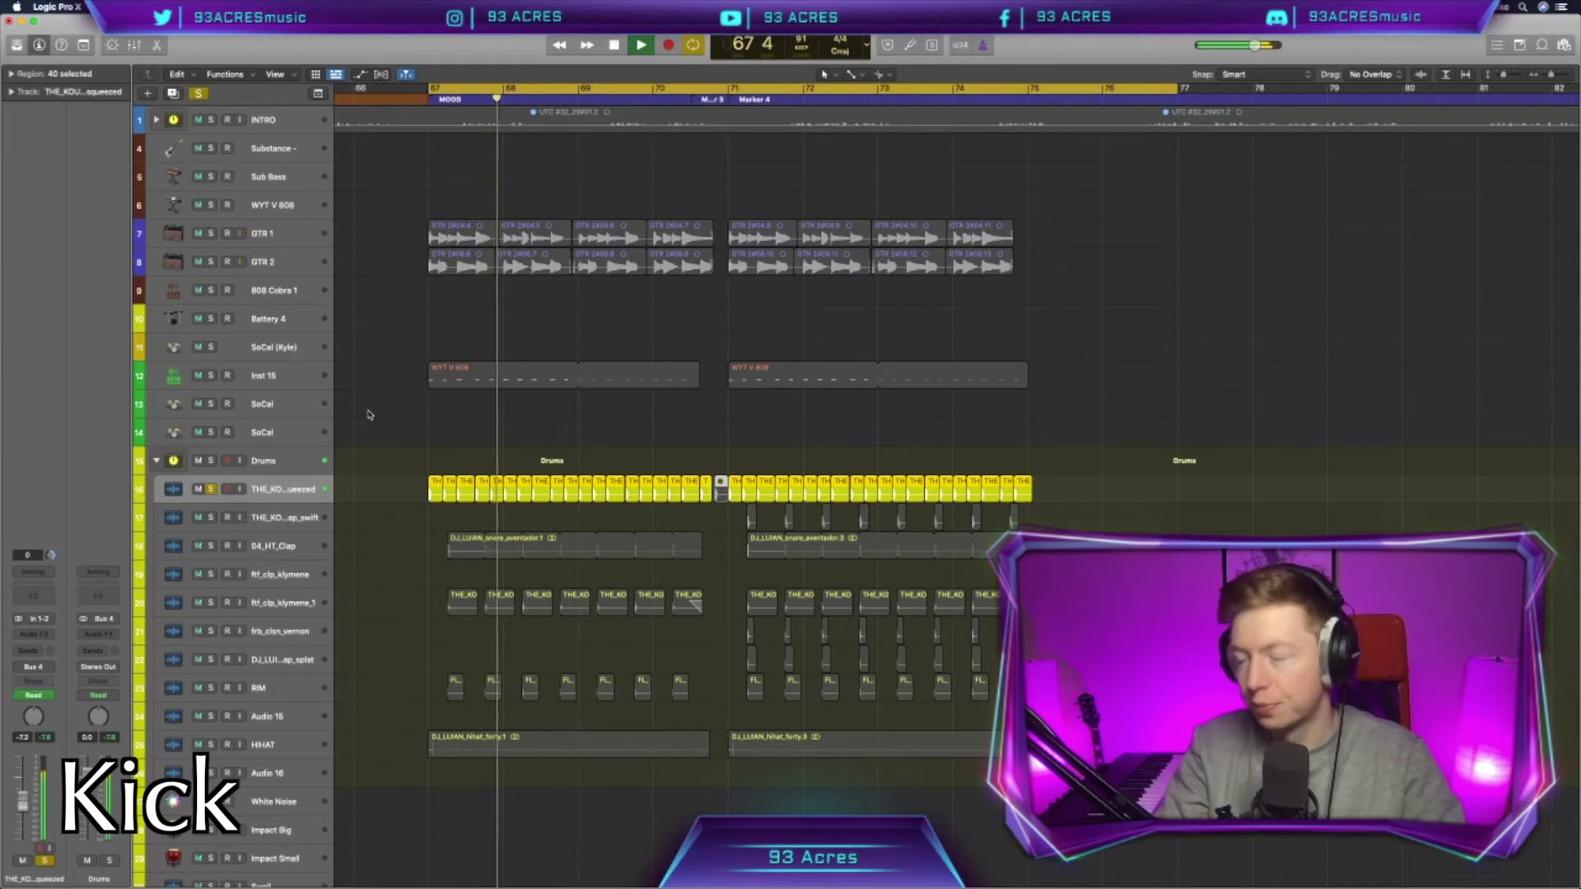
{"action": "key", "text": "space"}
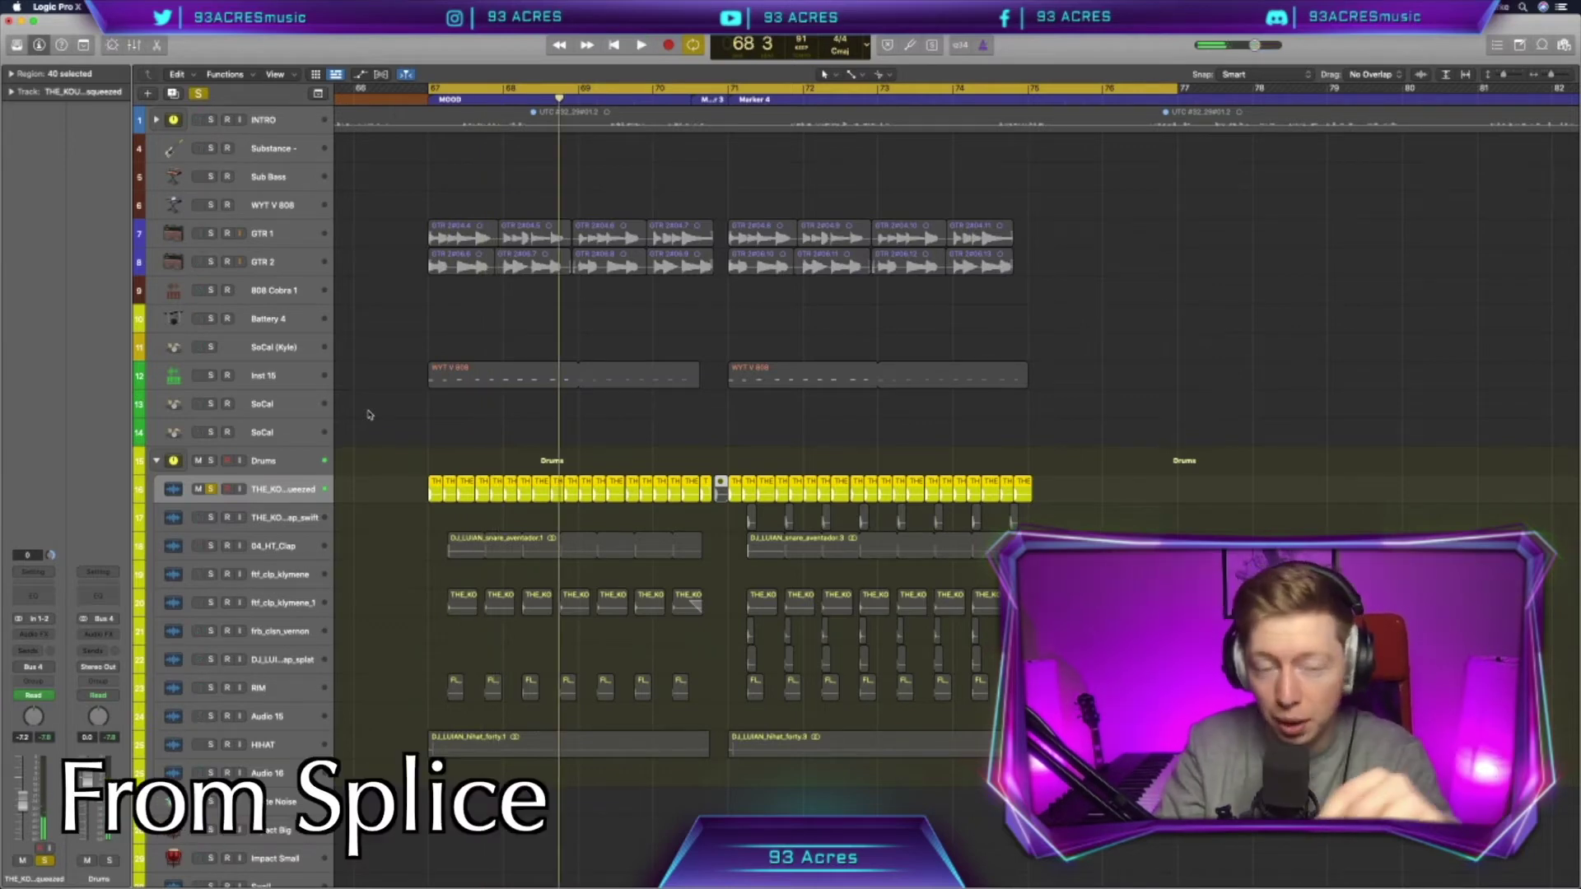
Solo the Inst 15 808 track together with the kick and listen to the two combined
{"action": "left_click", "coordinate": [209, 376]}
{"action": "left_click", "coordinate": [330, 413]}
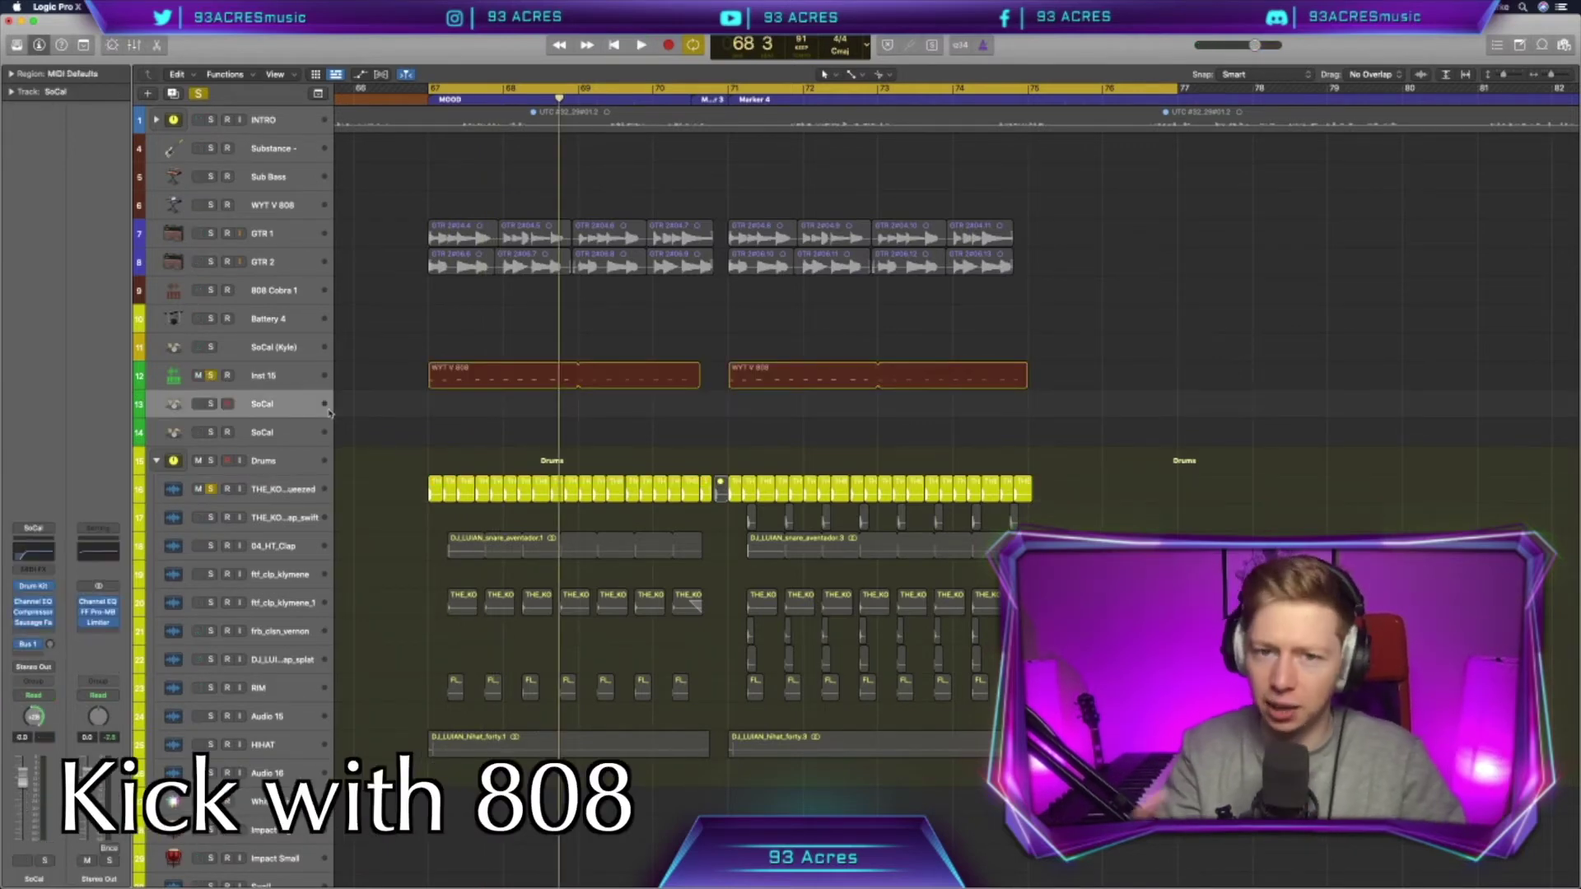
{"action": "key", "text": "space"}
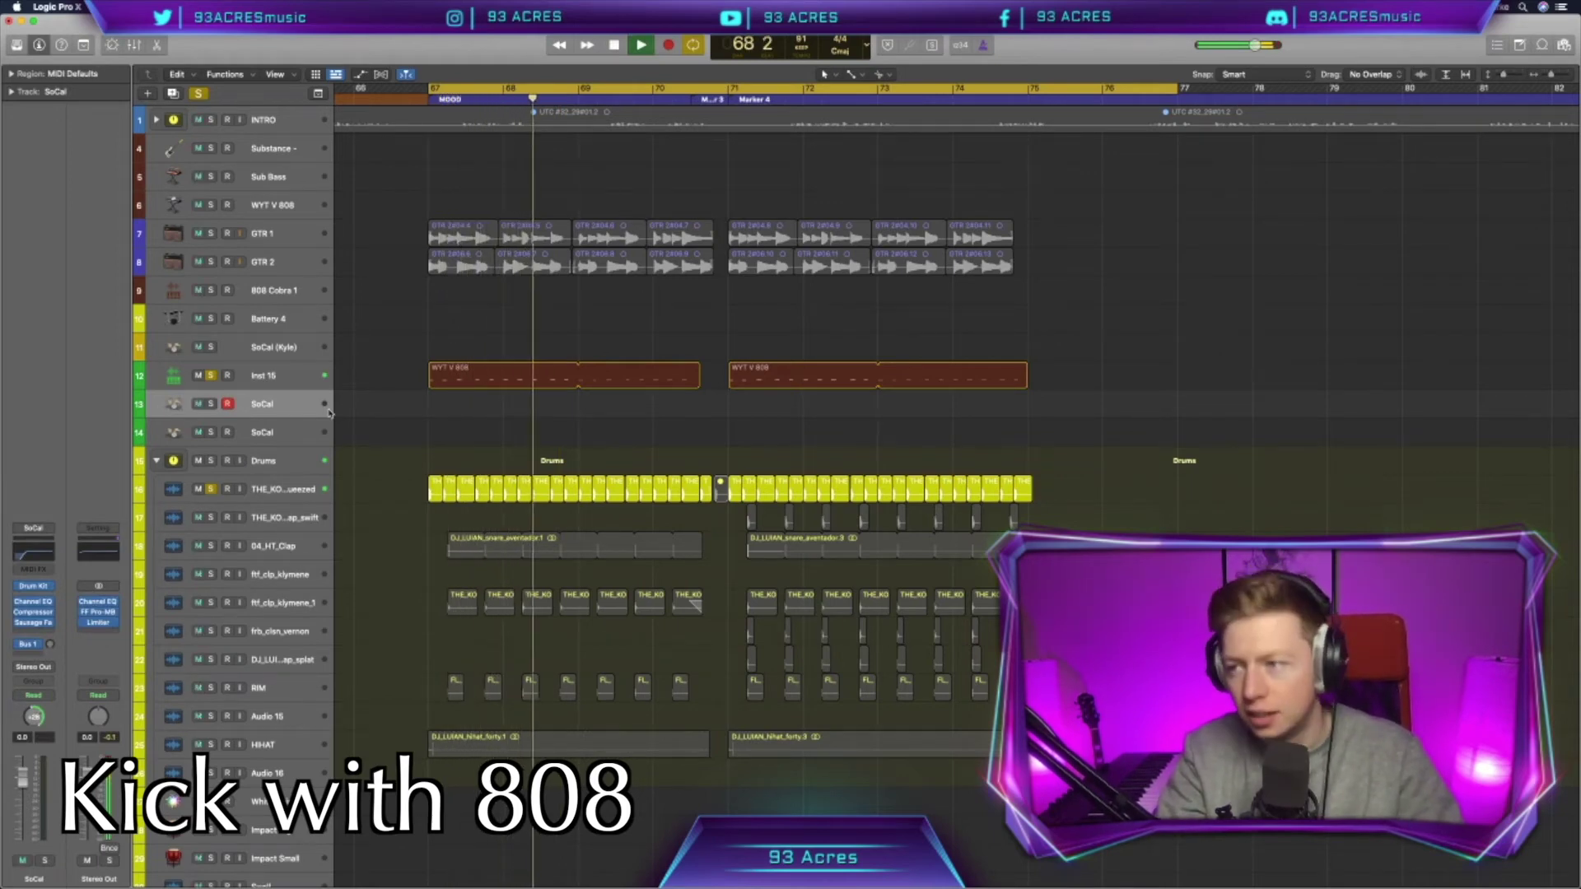
{"action": "key", "text": "space"}
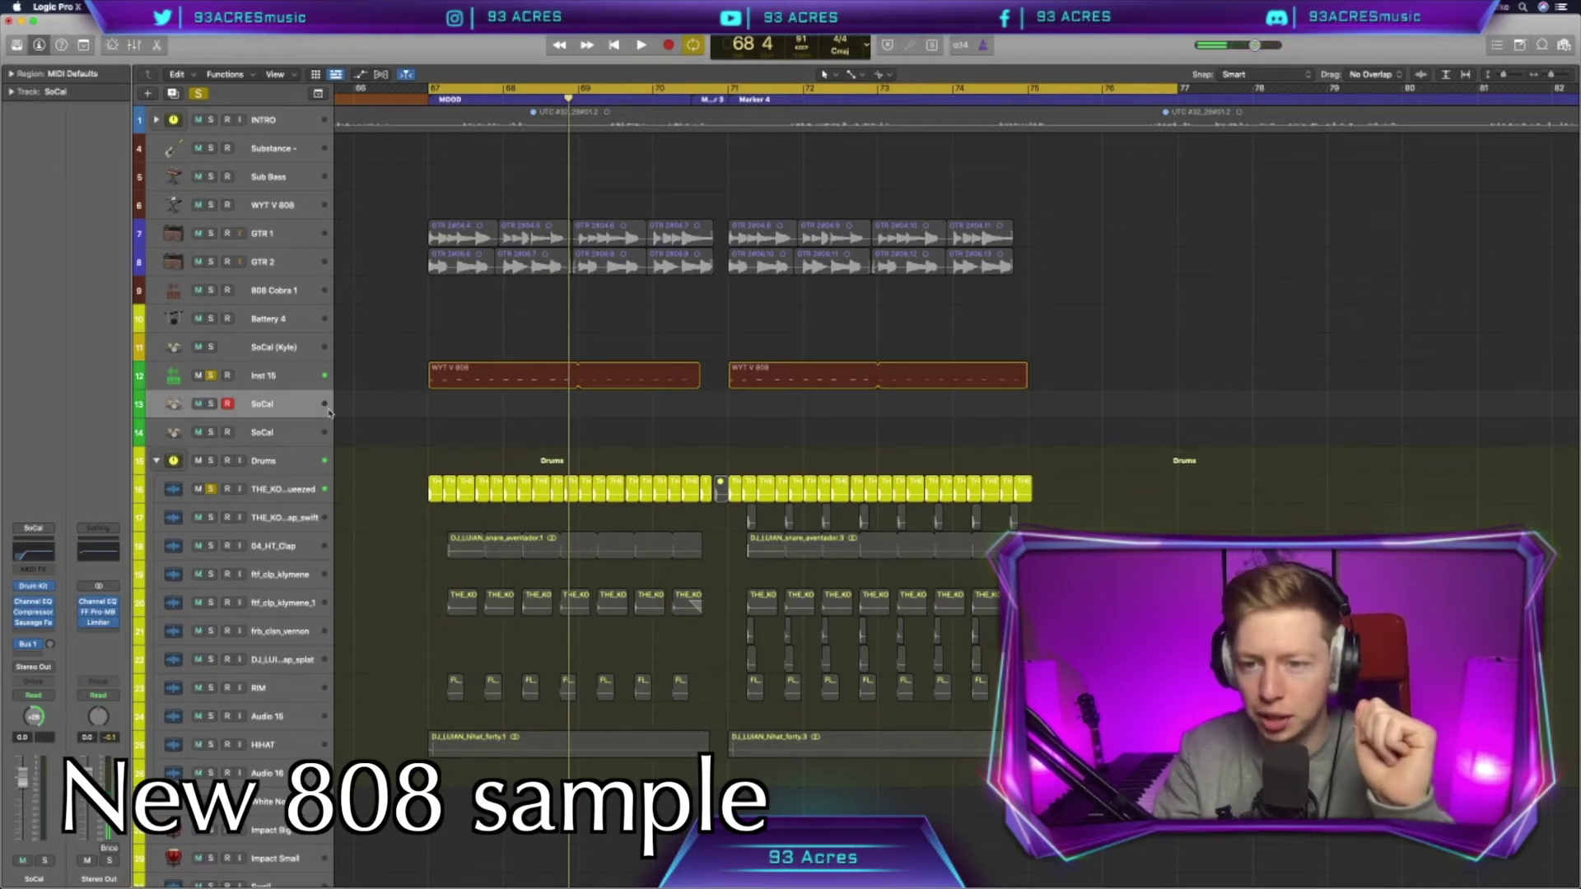
Solo only the HIHAT track and listen to the hi-hat loop
{"action": "left_click", "coordinate": [358, 751]}
{"action": "left_click", "coordinate": [212, 744]}
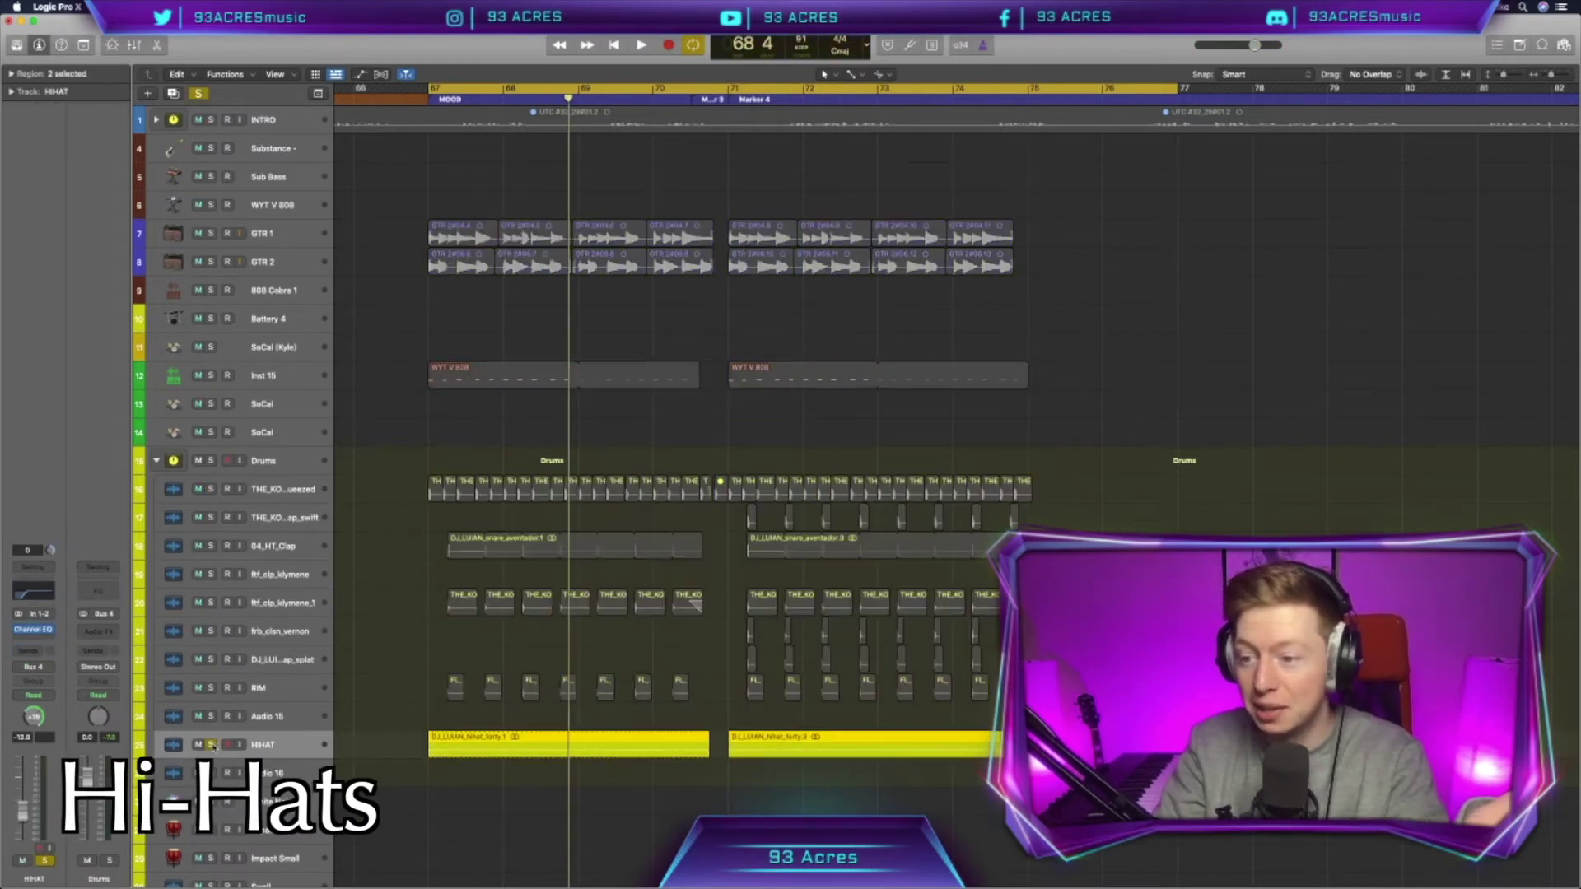
{"action": "left_click", "coordinate": [385, 748]}
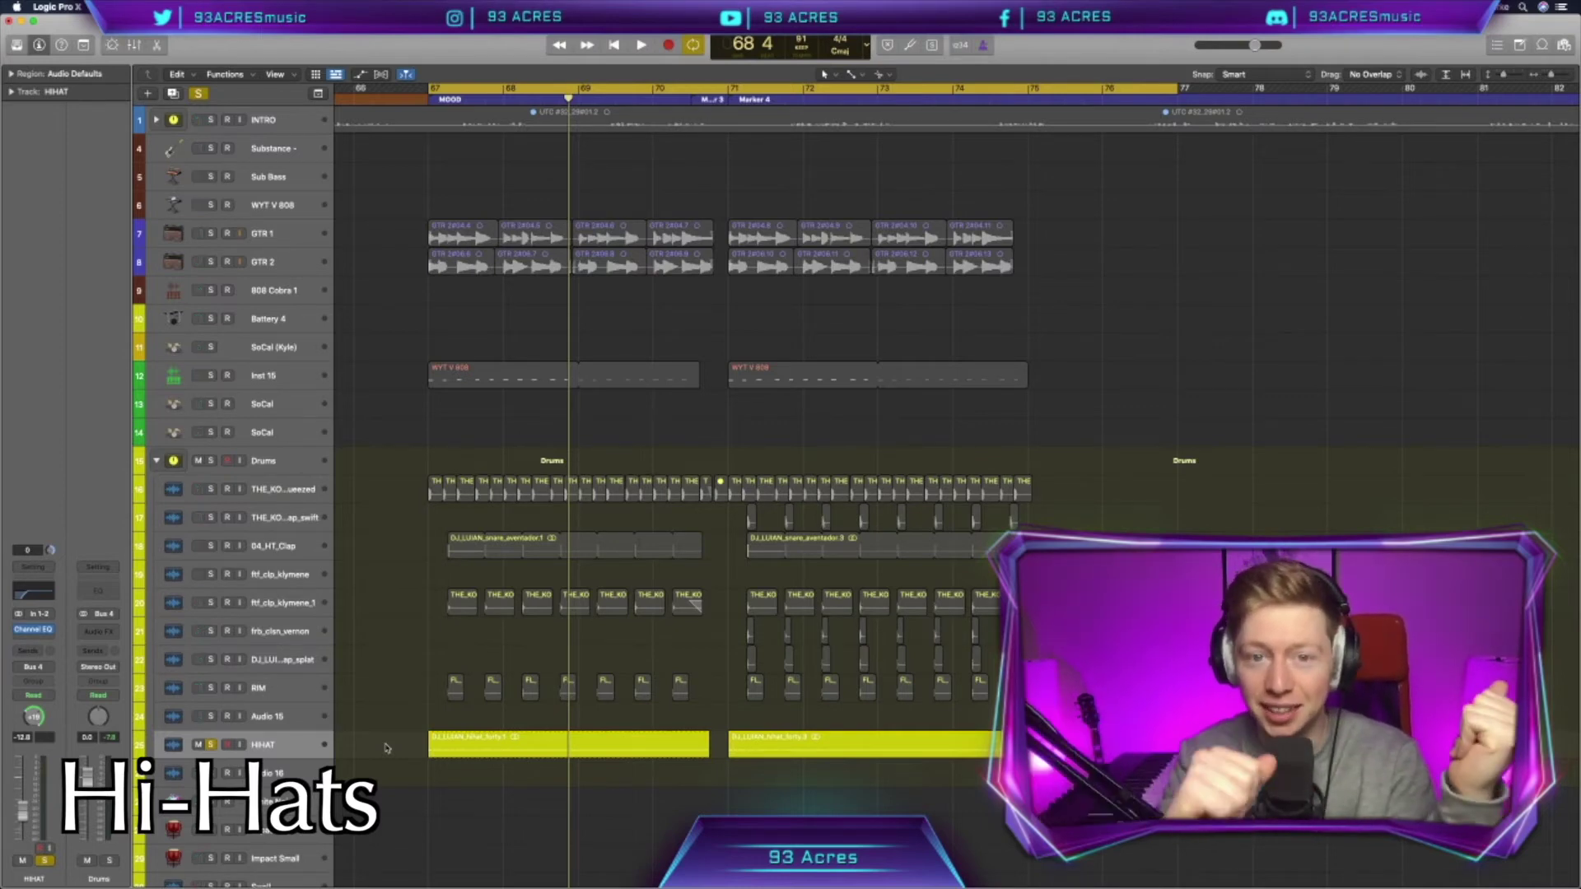
{"action": "key", "text": "space"}
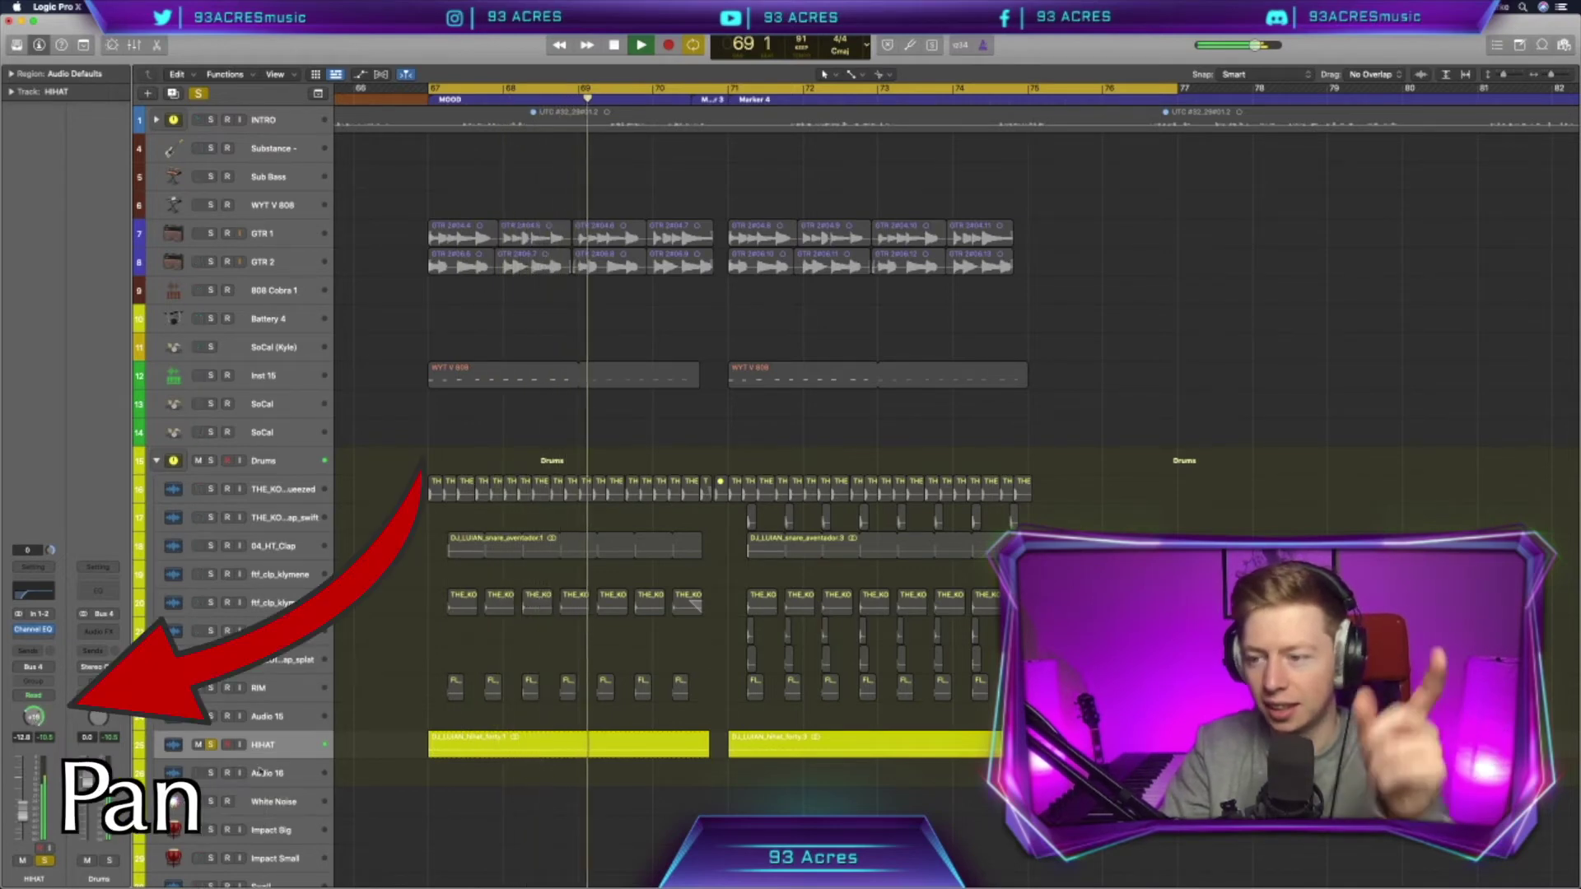
{"action": "key", "text": "space"}
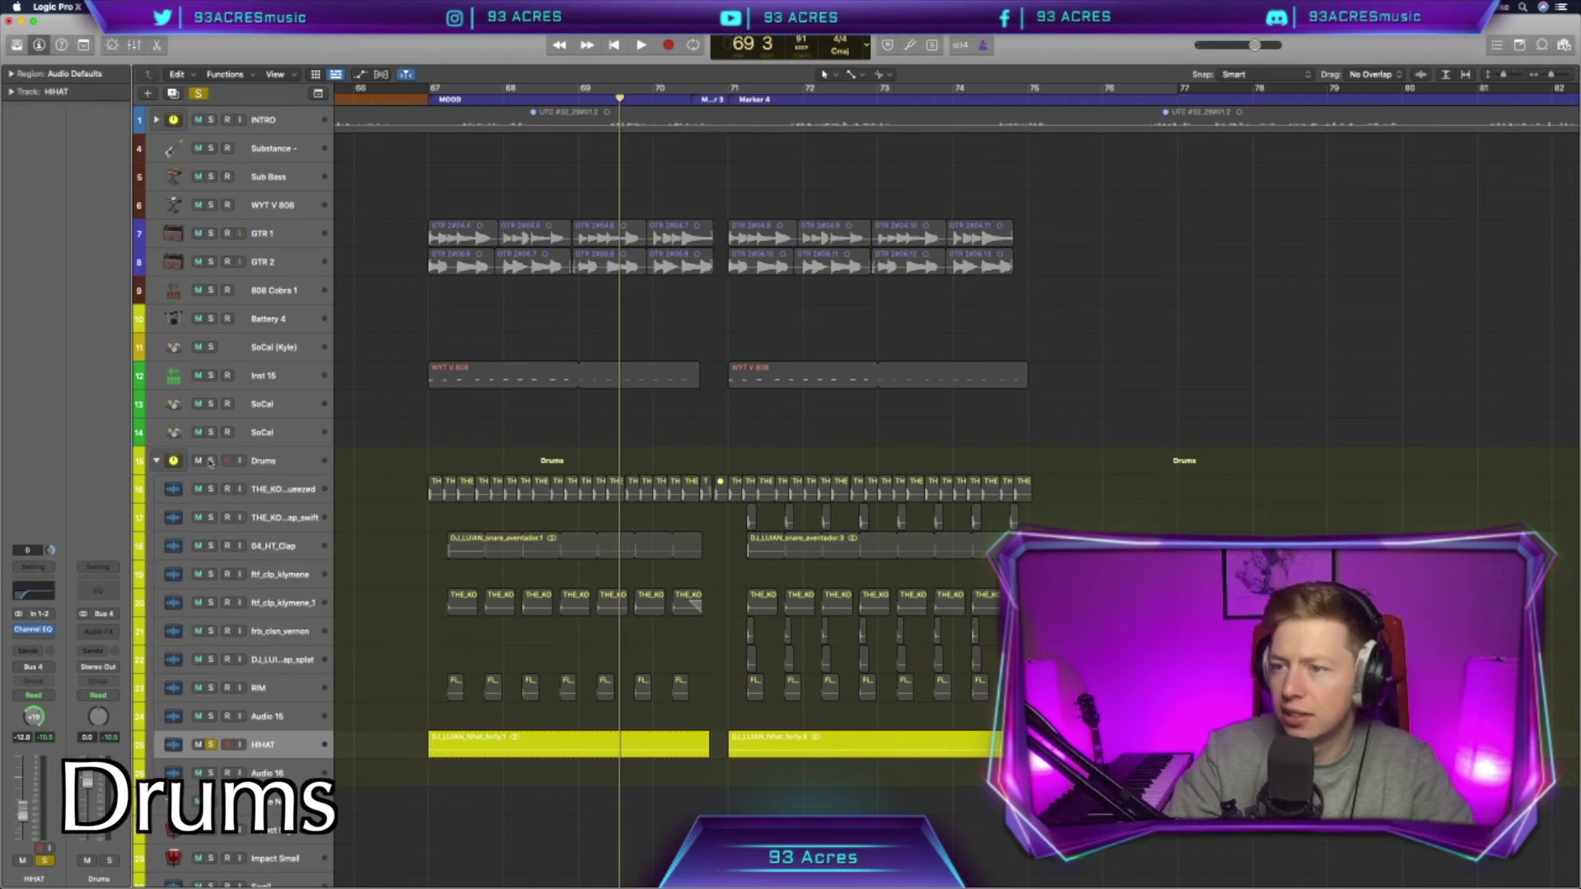
Solo the whole Drums stack and listen through the break before bar 71
{"action": "left_click", "coordinate": [211, 461]}
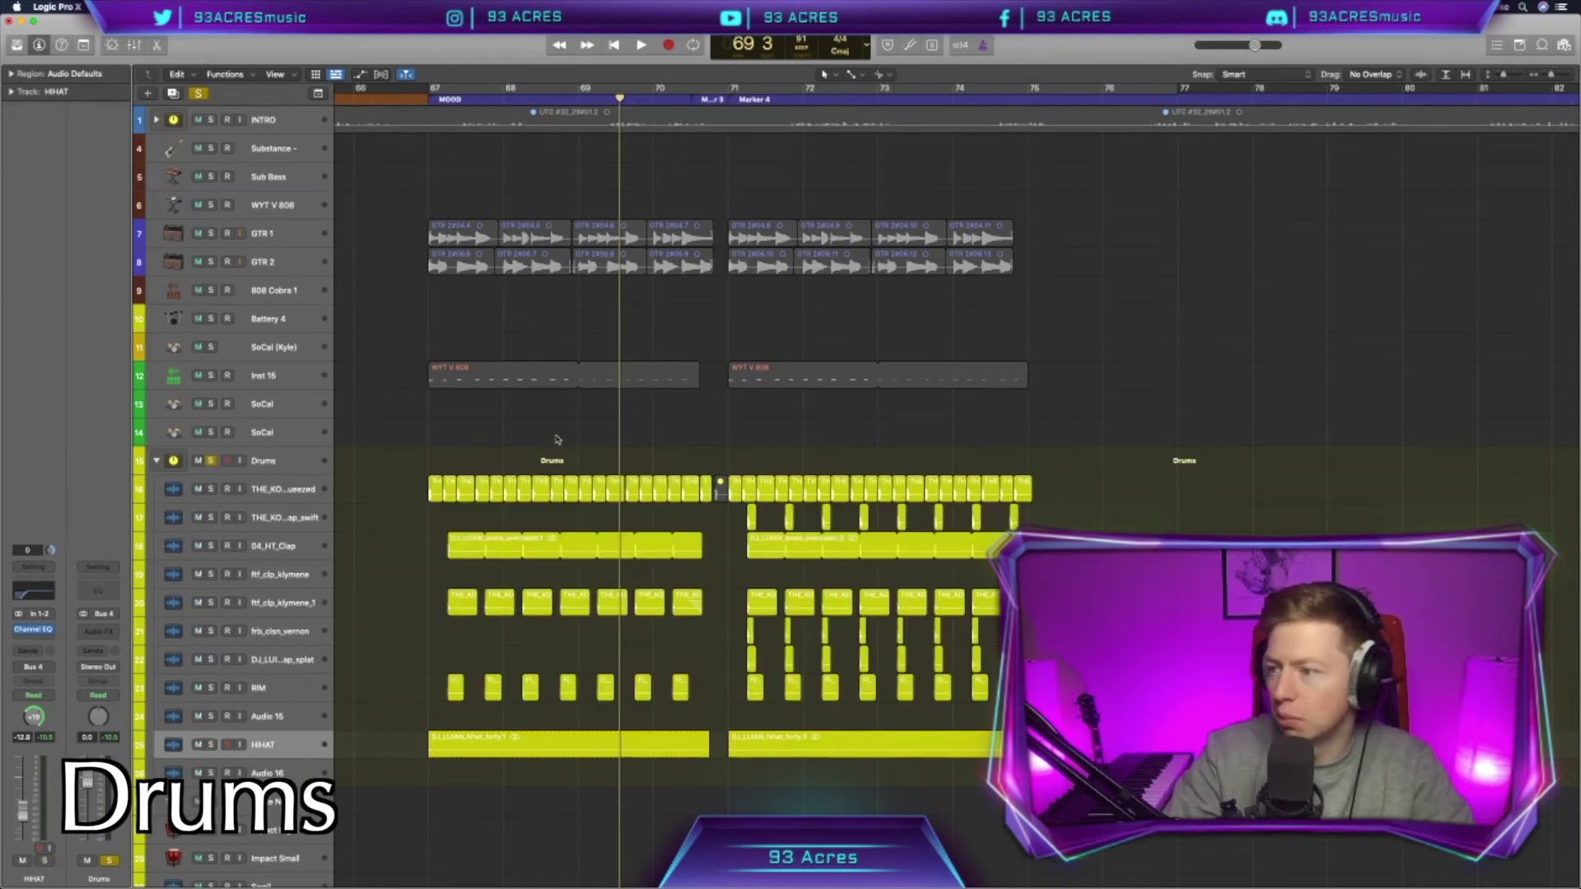
{"action": "key", "text": "space"}
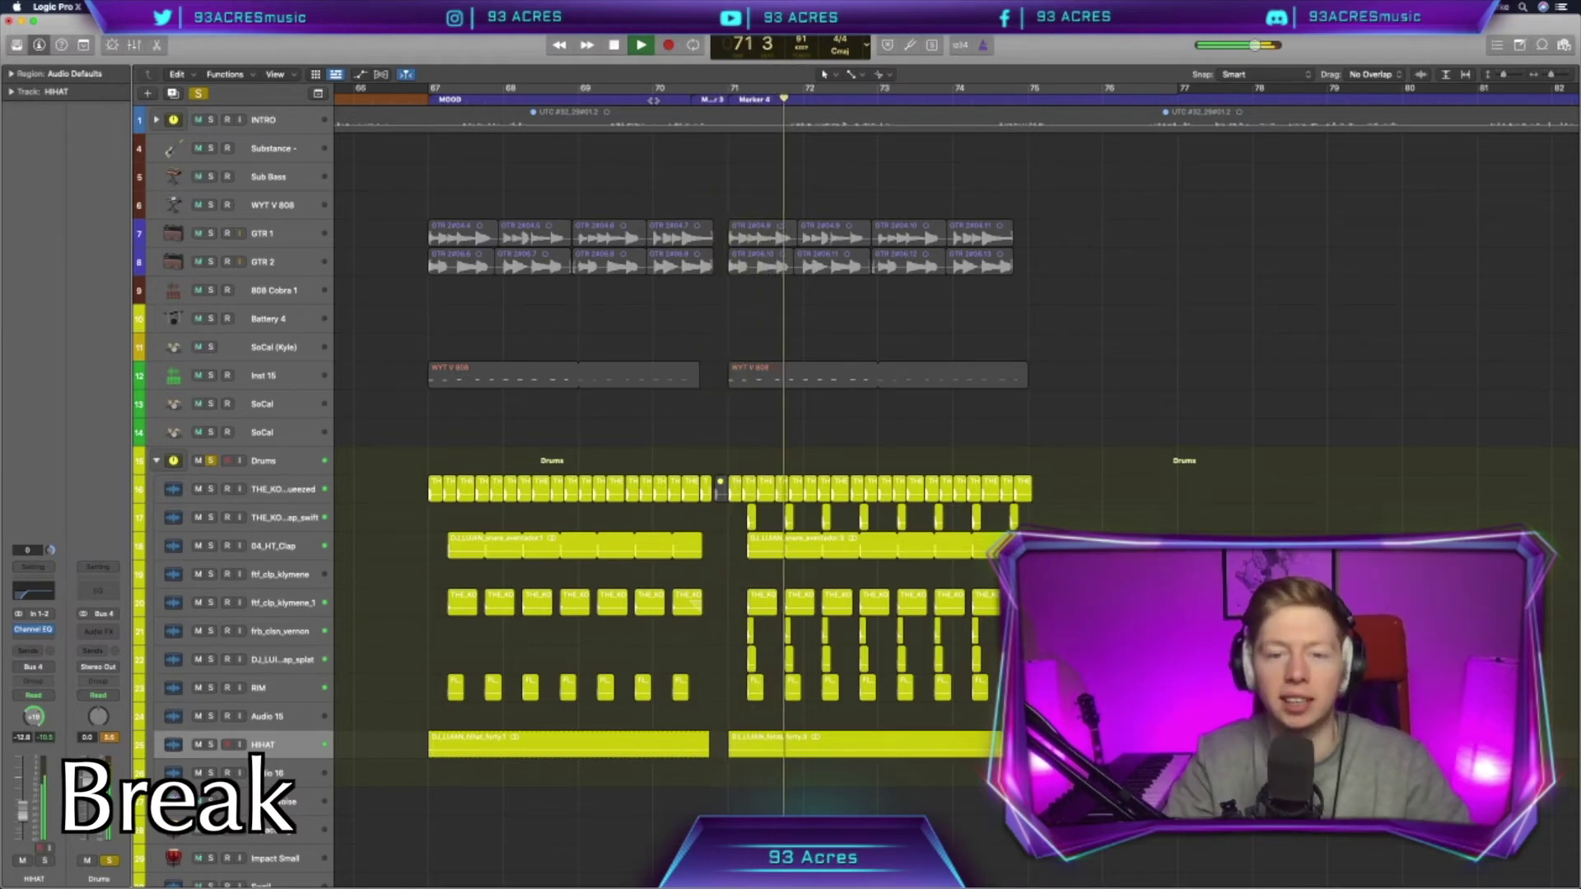
{"action": "key", "text": "space"}
Solo the ADLIB vocal track and listen to it from bar 67
{"action": "scroll", "coordinate": [345, 503], "scroll_direction": "down", "scroll_amount": 10}
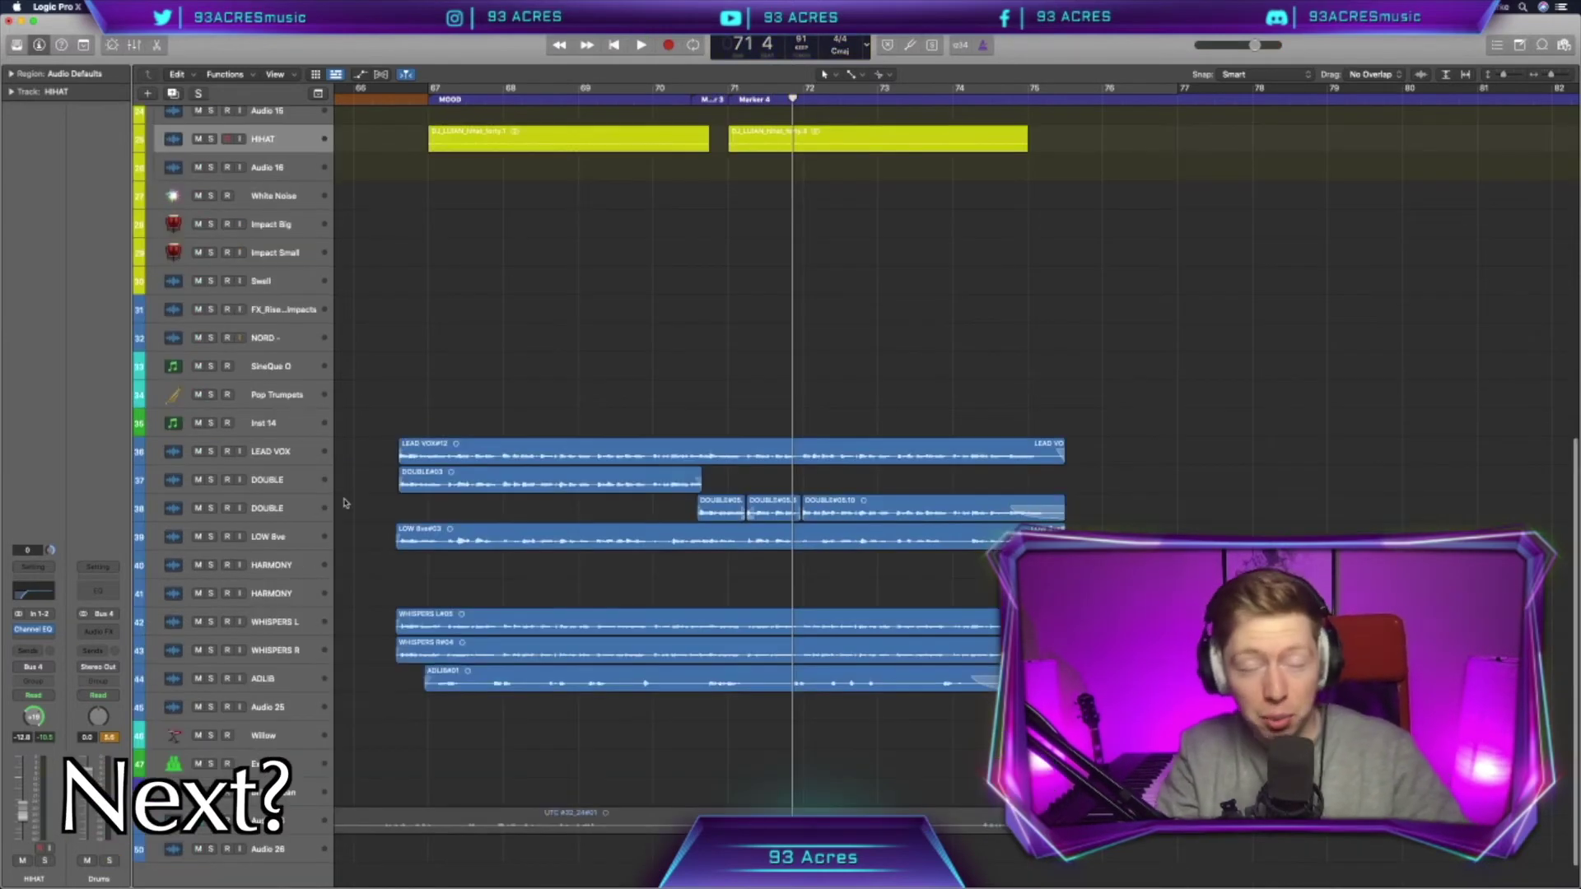
{"action": "left_click", "coordinate": [270, 679]}
{"action": "left_click", "coordinate": [212, 679]}
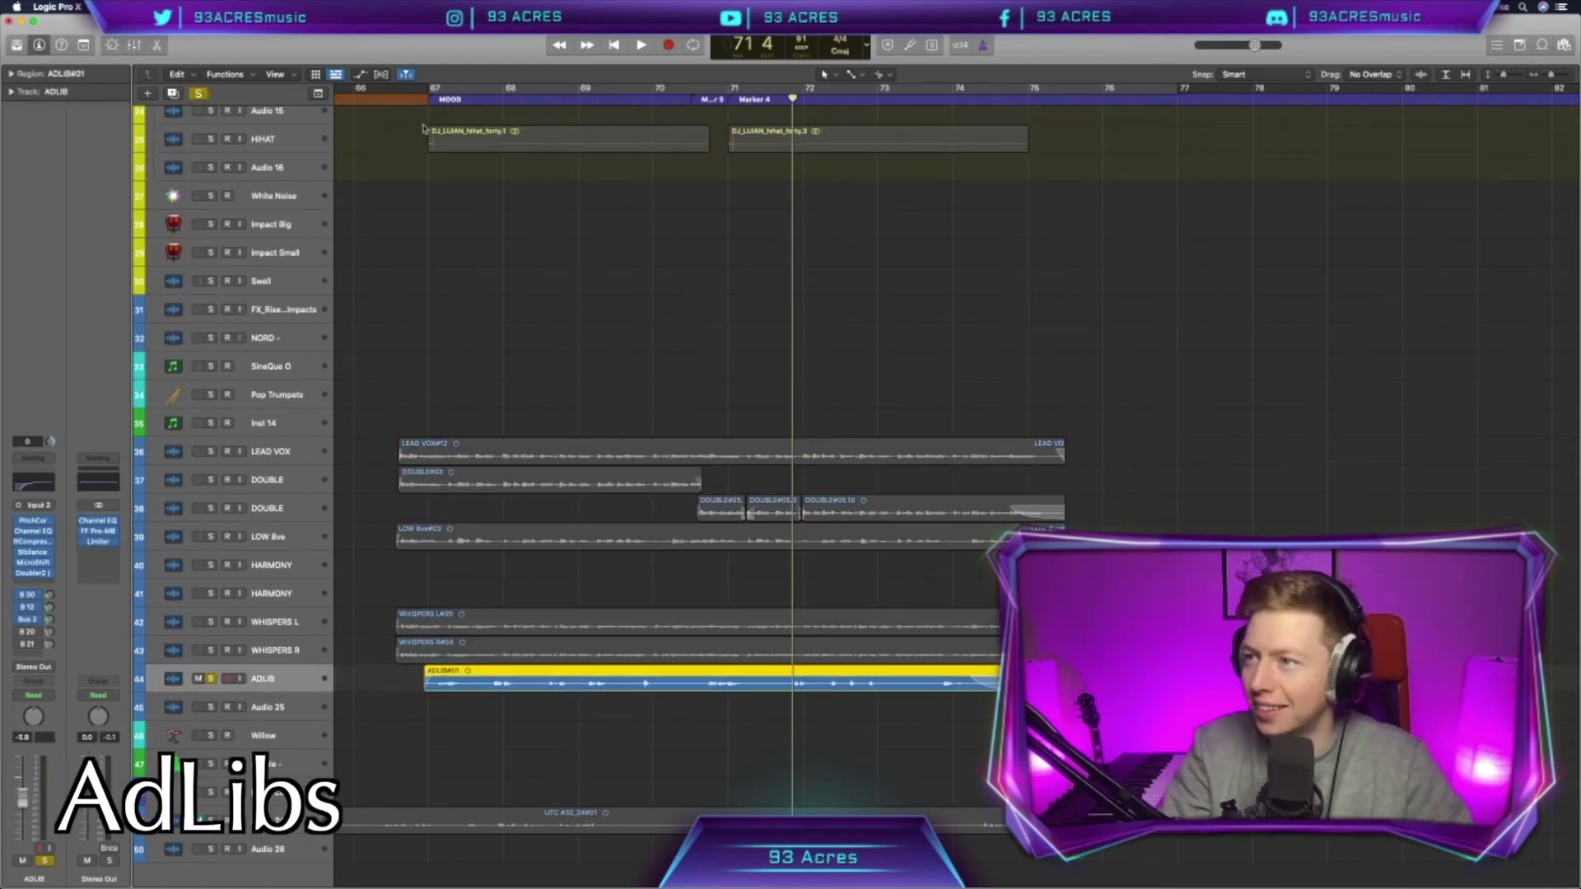
{"action": "key", "text": "shift+space"}
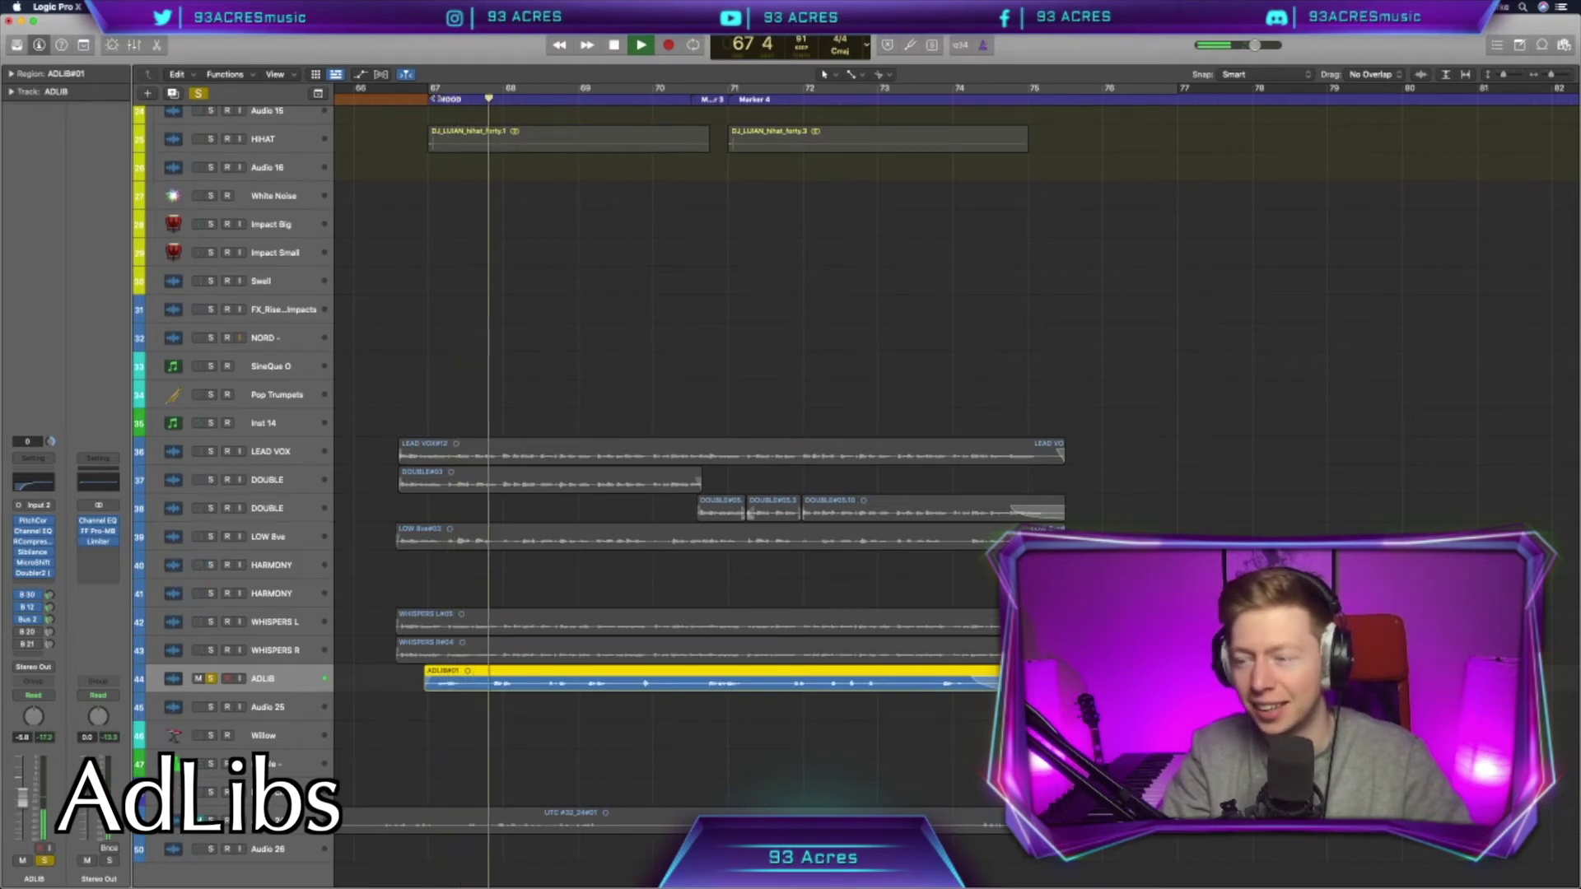
{"action": "key", "text": "space"}
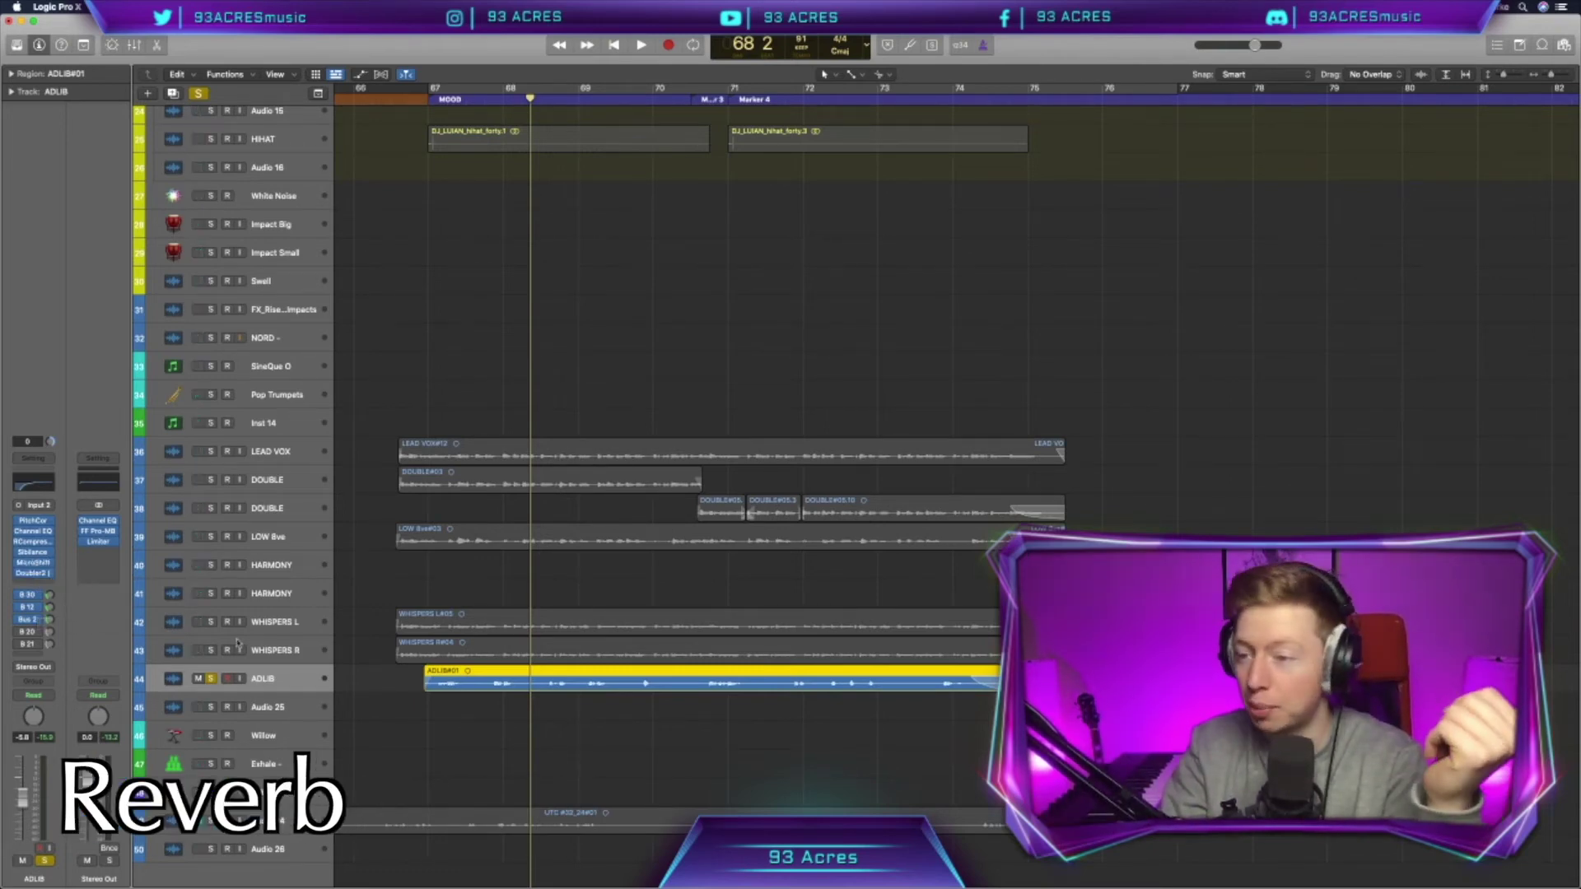
Solo the WHISPERS L and WHISPERS R tracks in place of the ad-libs and listen from bar 67
{"action": "left_click", "coordinate": [210, 650]}
{"action": "left_click", "coordinate": [211, 627]}
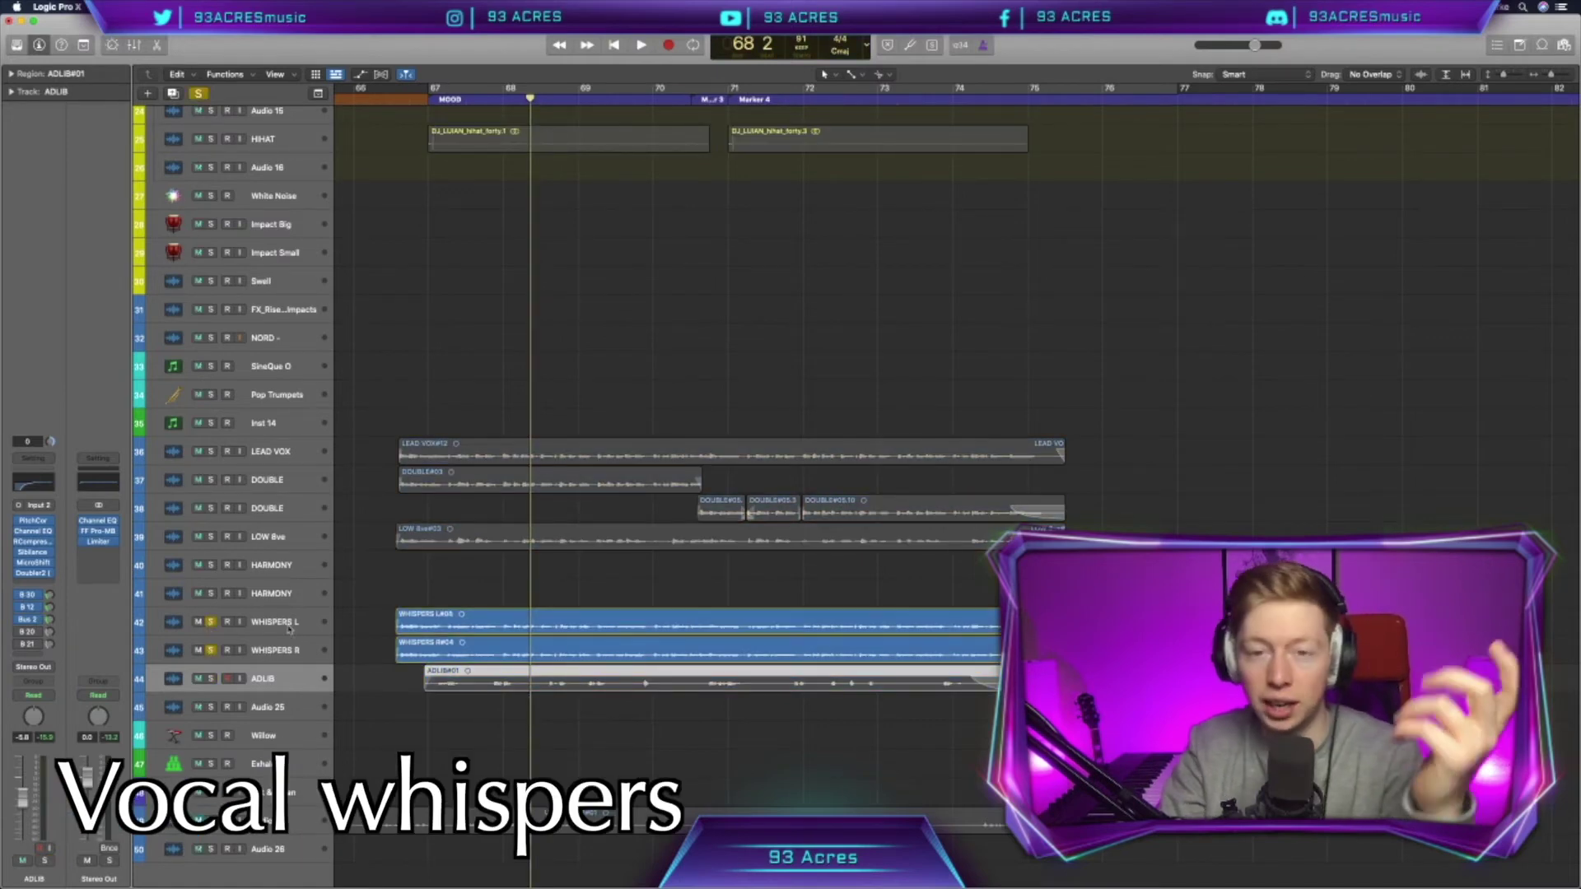
{"action": "left_click", "coordinate": [296, 621]}
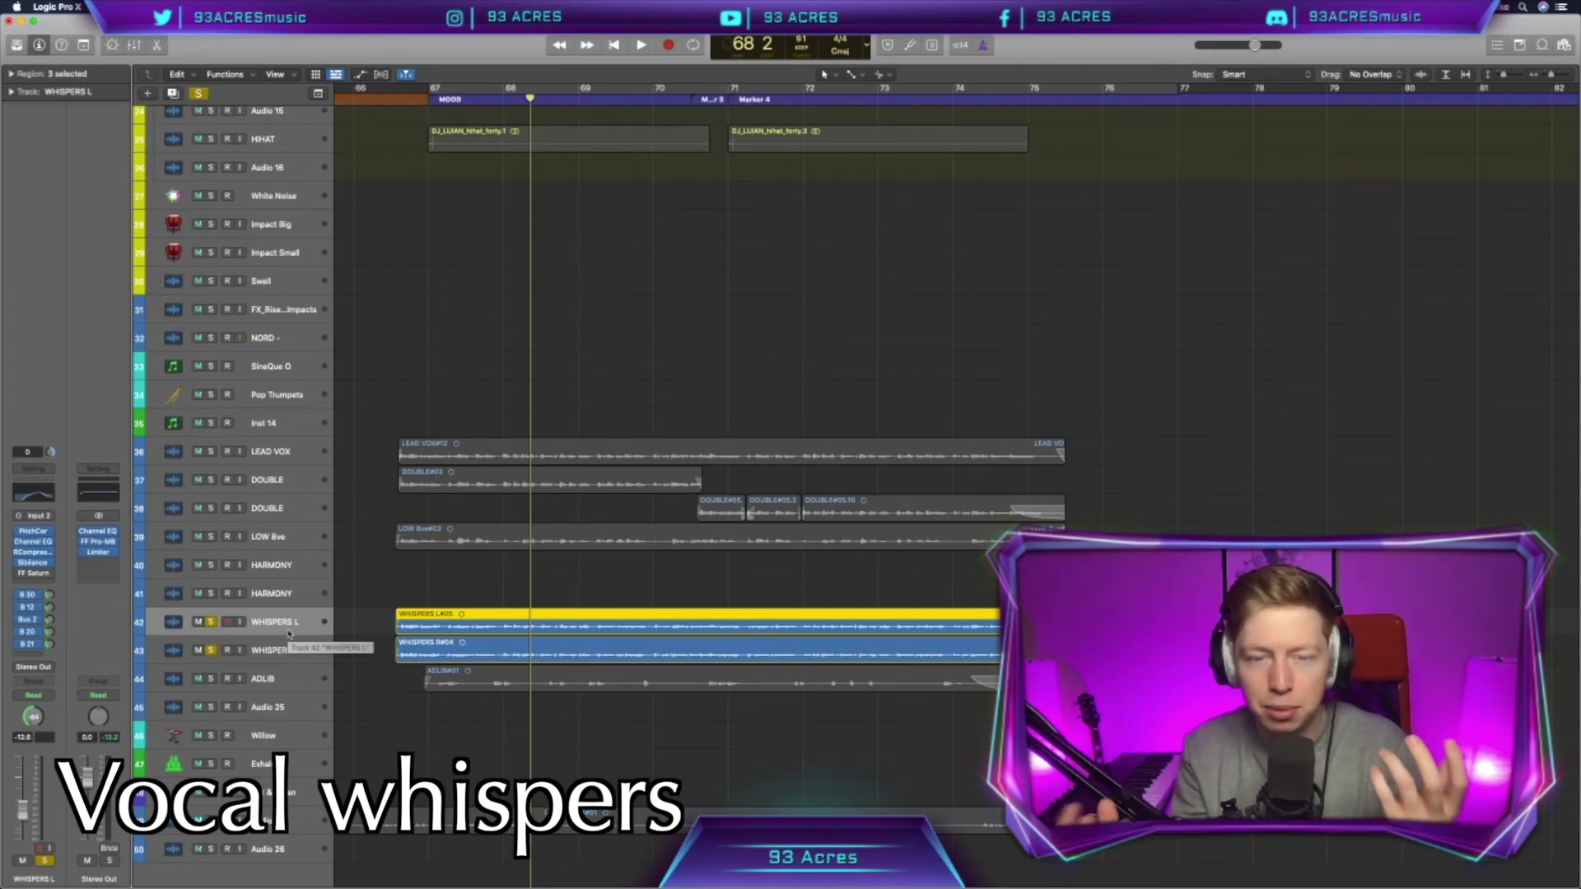
{"action": "left_click", "coordinate": [430, 99]}
{"action": "key", "text": "space"}
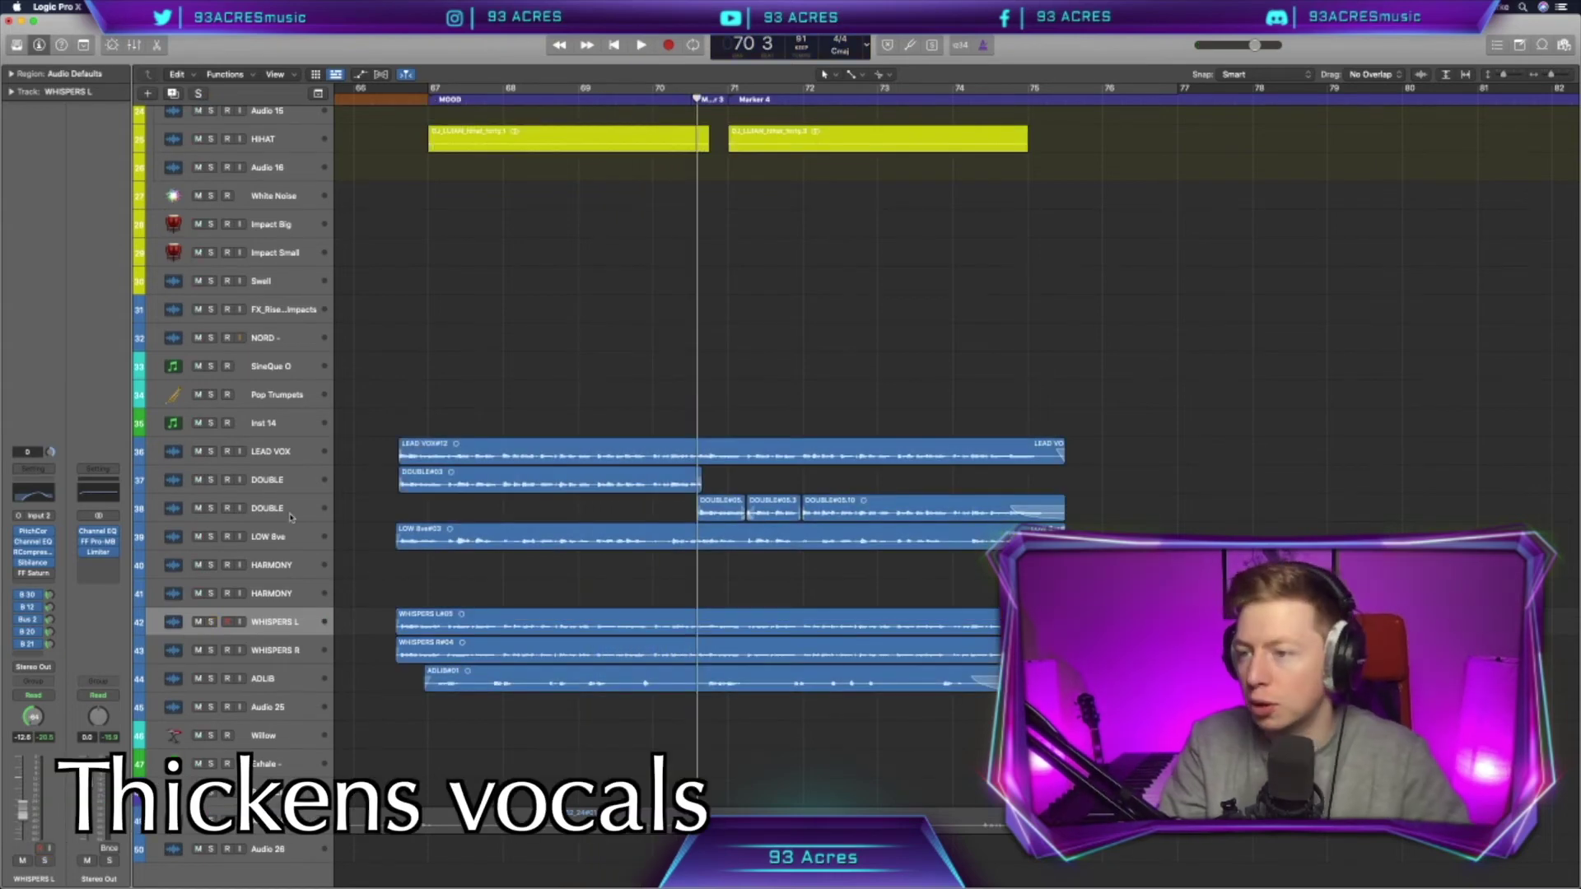
Solo the LEAD VOX track and inspect its FF Saturn saturation plug-in
{"action": "left_click", "coordinate": [210, 451]}
{"action": "left_click", "coordinate": [188, 452]}
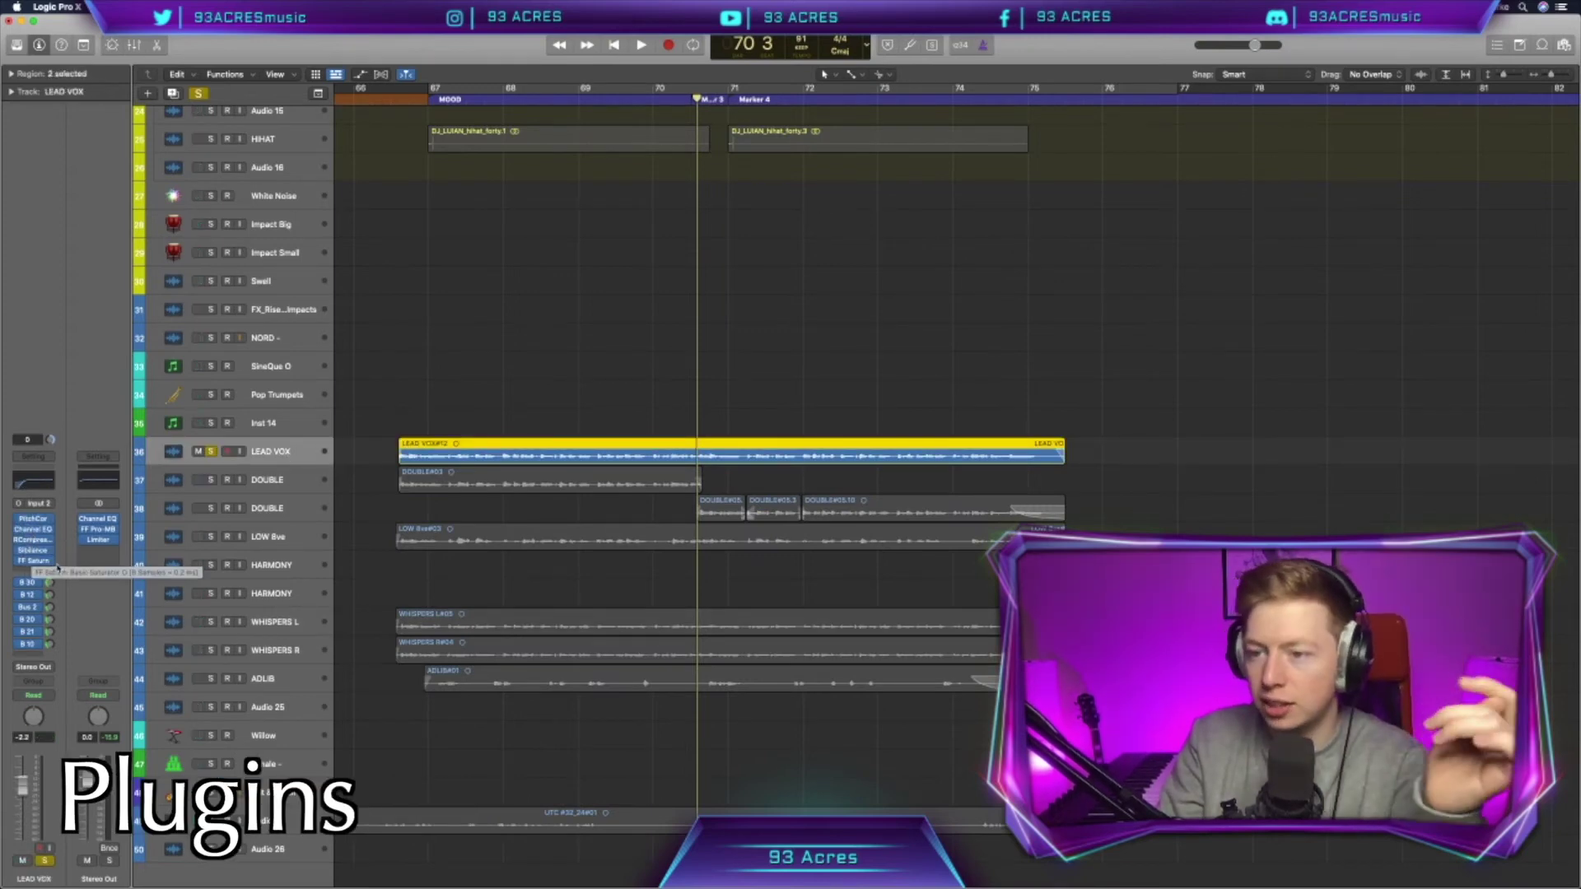
{"action": "mouse_move", "coordinate": [35, 563]}
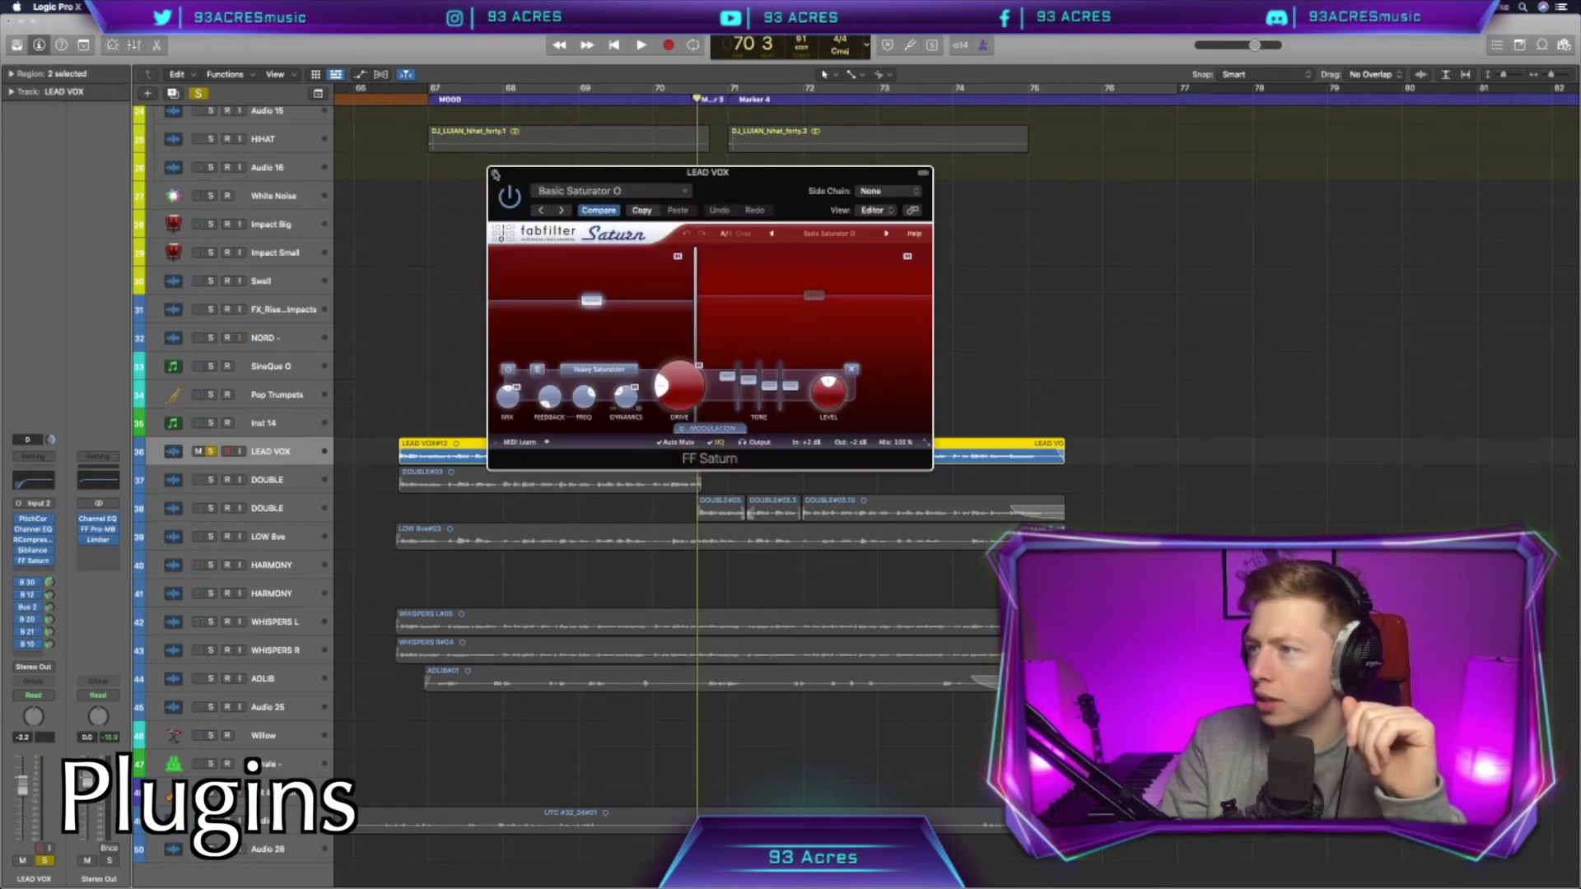
{"action": "left_click", "coordinate": [494, 174]}
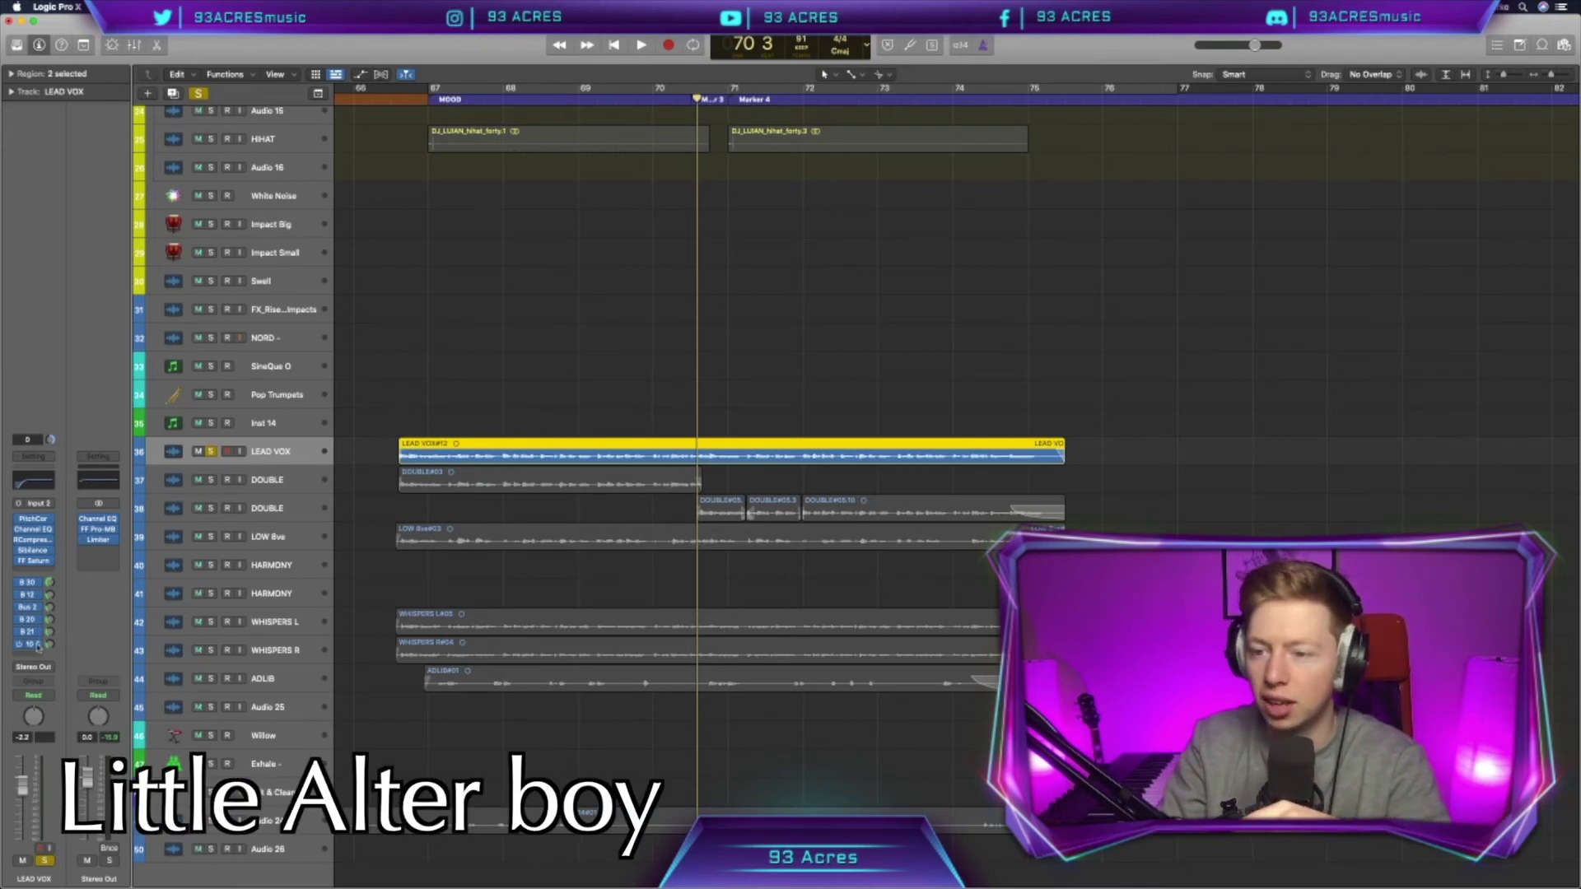
Inspect the Little AlterBoy settings on the LEAD VOX track's Bus 21 send, and unsolo the lead vocal
{"action": "left_click", "coordinate": [31, 631]}
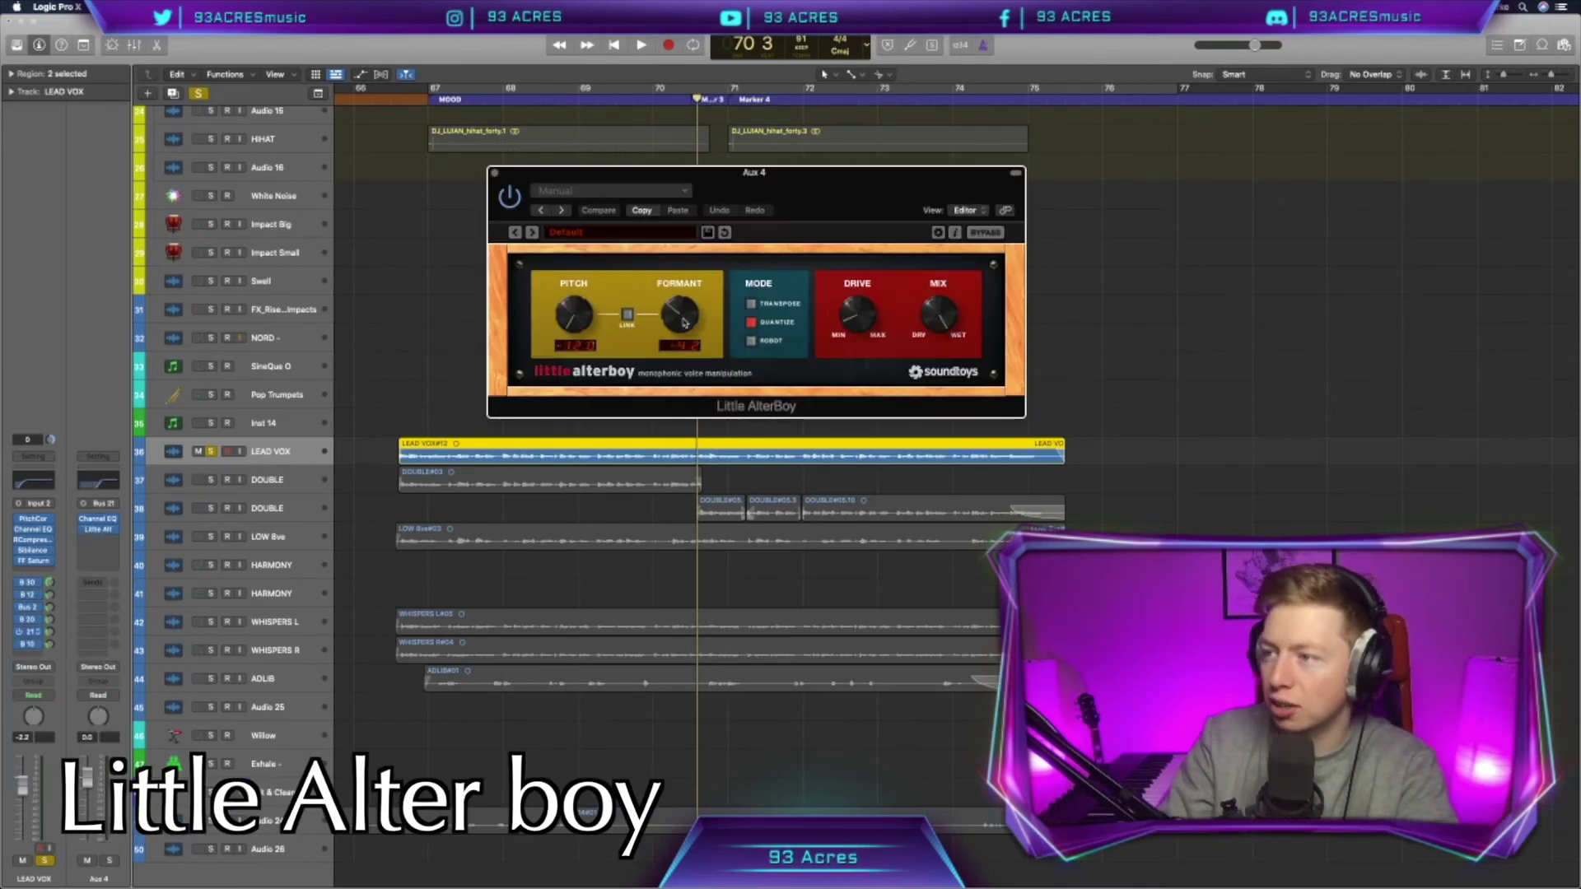
{"action": "left_click", "coordinate": [495, 174]}
{"action": "left_click", "coordinate": [211, 451]}
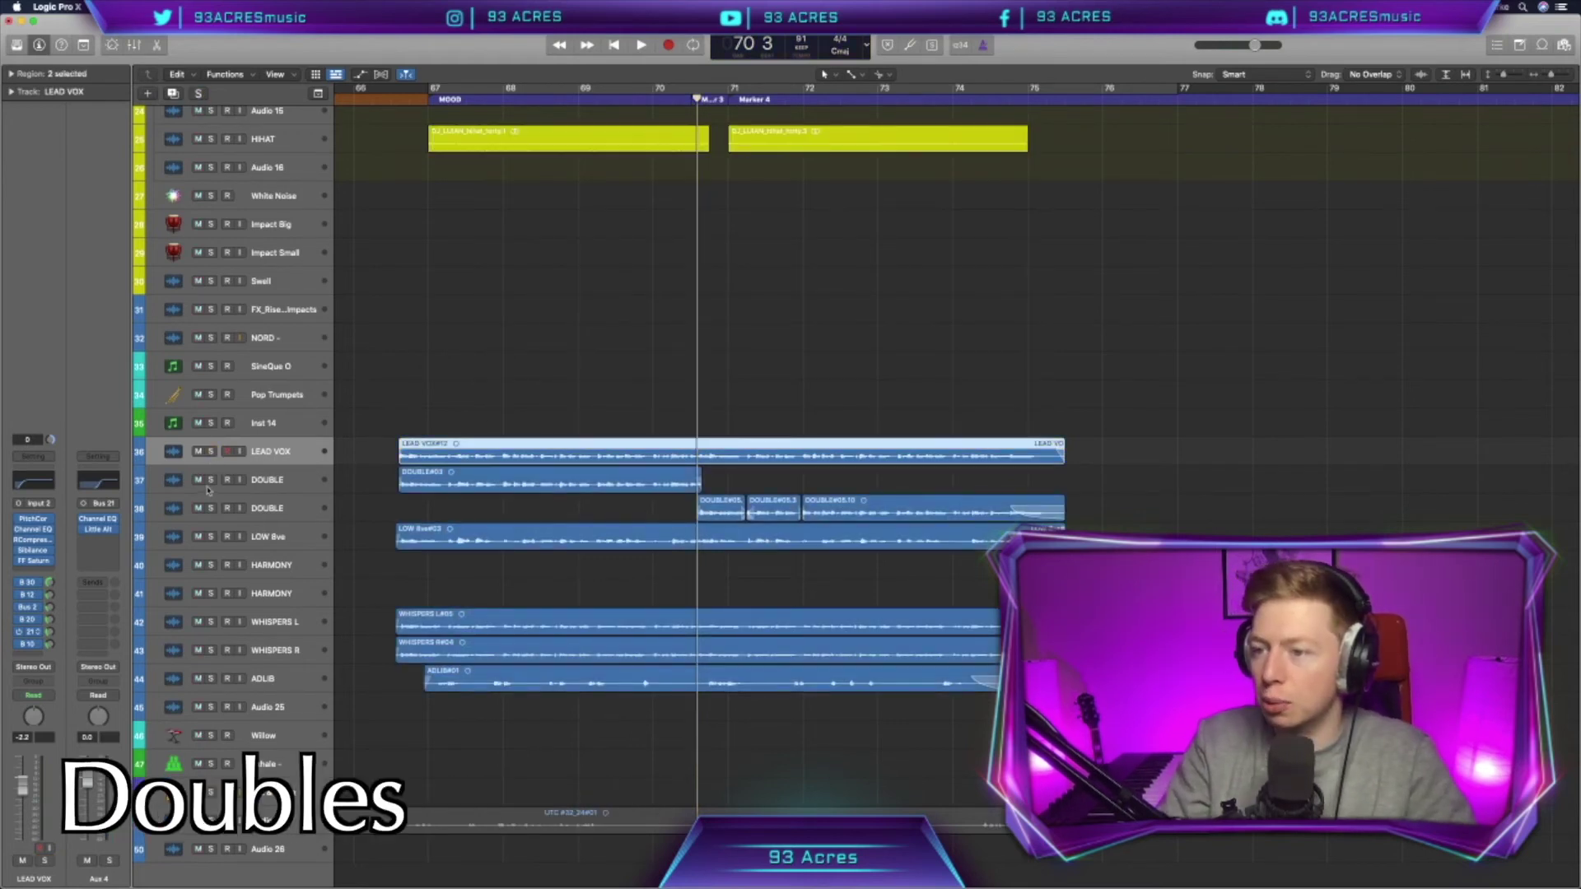
Solo both DOUBLE vocal tracks and listen to them from bar 67
{"action": "left_click_drag", "start_coordinate": [211, 481], "coordinate": [211, 508]}
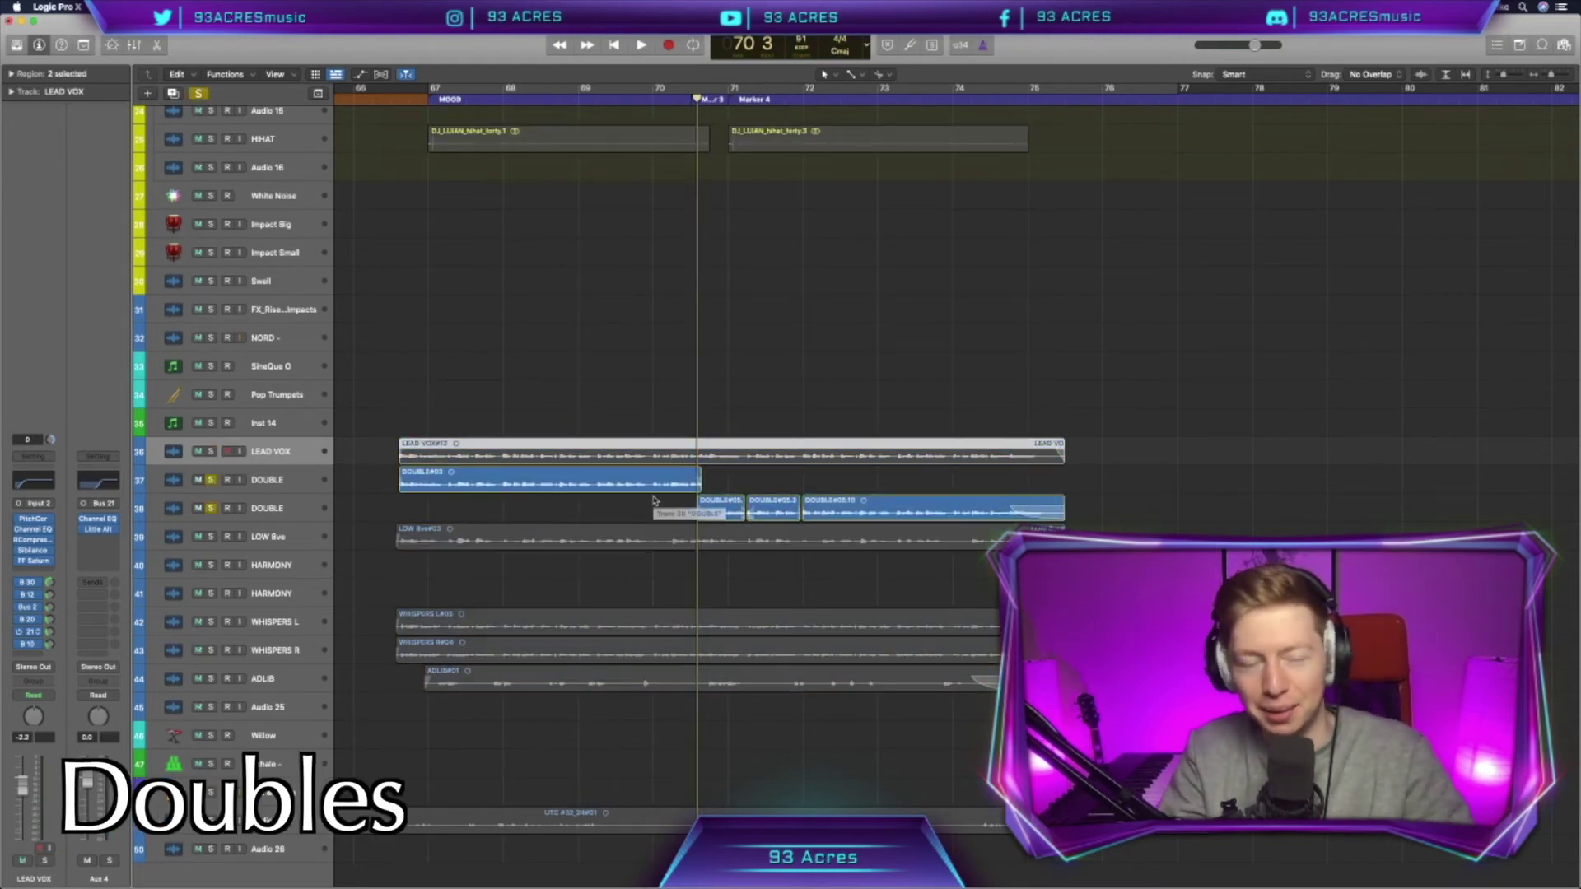
{"action": "left_click", "coordinate": [563, 508]}
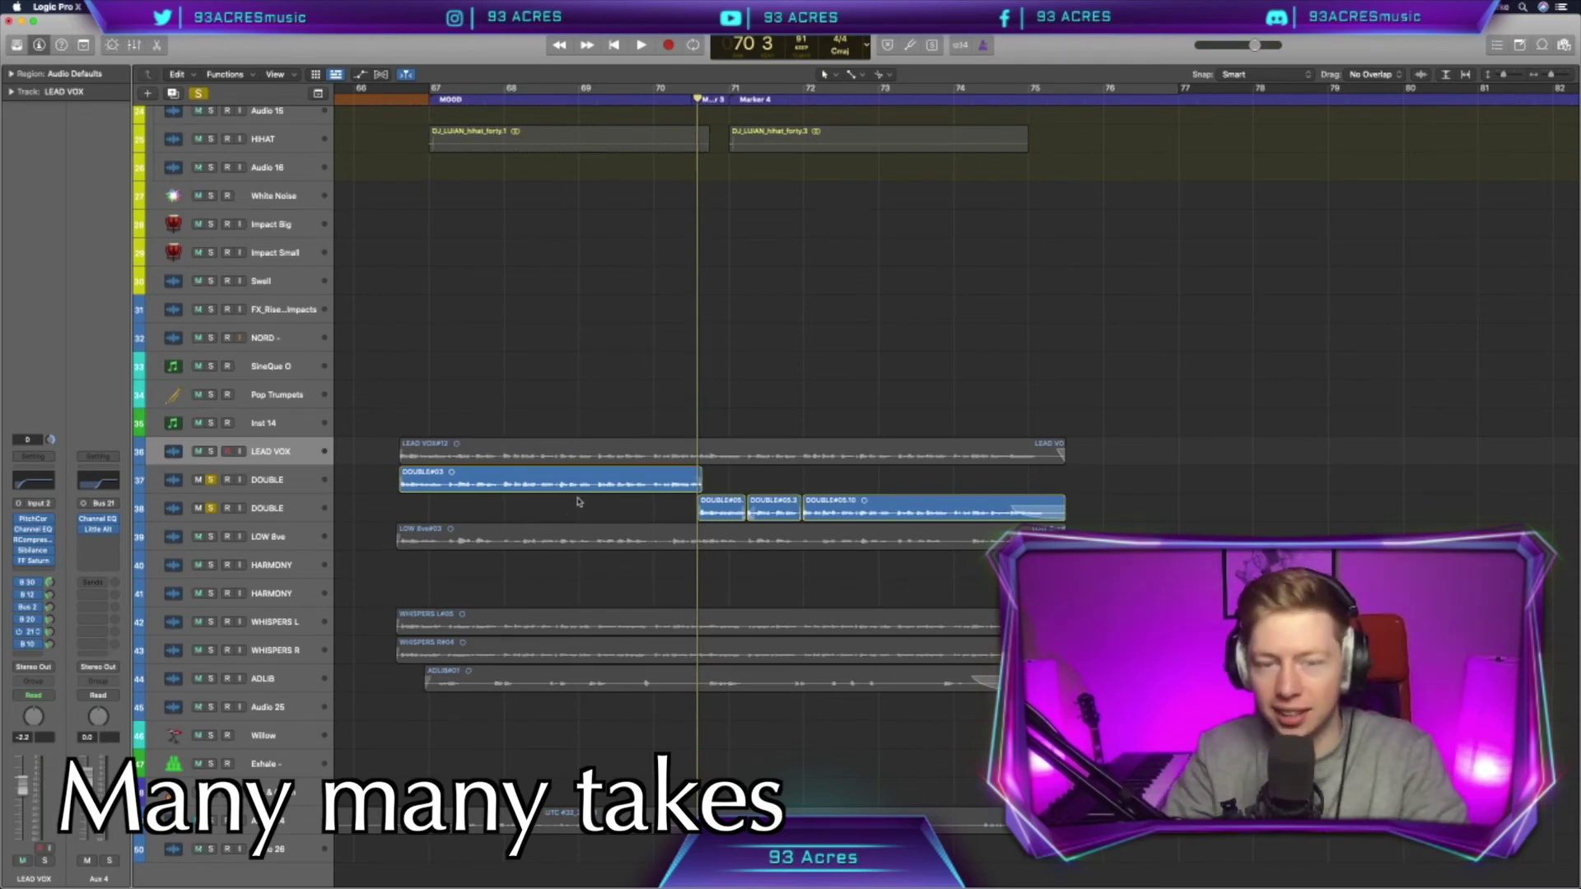
{"action": "left_click", "coordinate": [430, 97]}
{"action": "key", "text": "space"}
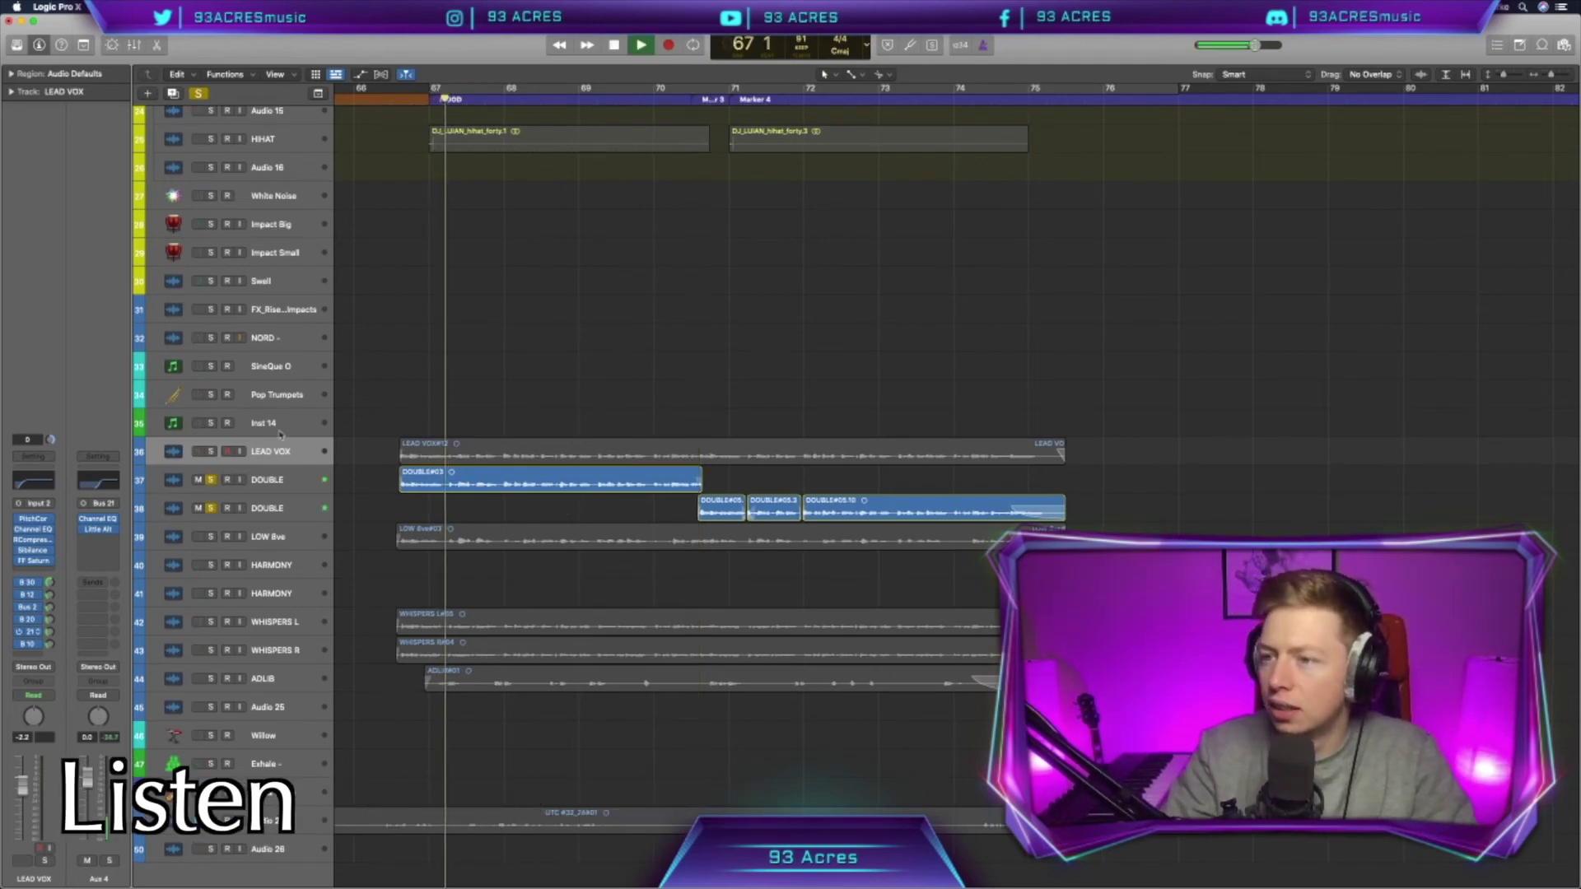
Tune the D3 note near 68 2 1 of the first DOUBLE region in Flex Pitch, play it back and close the editor
{"action": "left_click", "coordinate": [322, 480]}
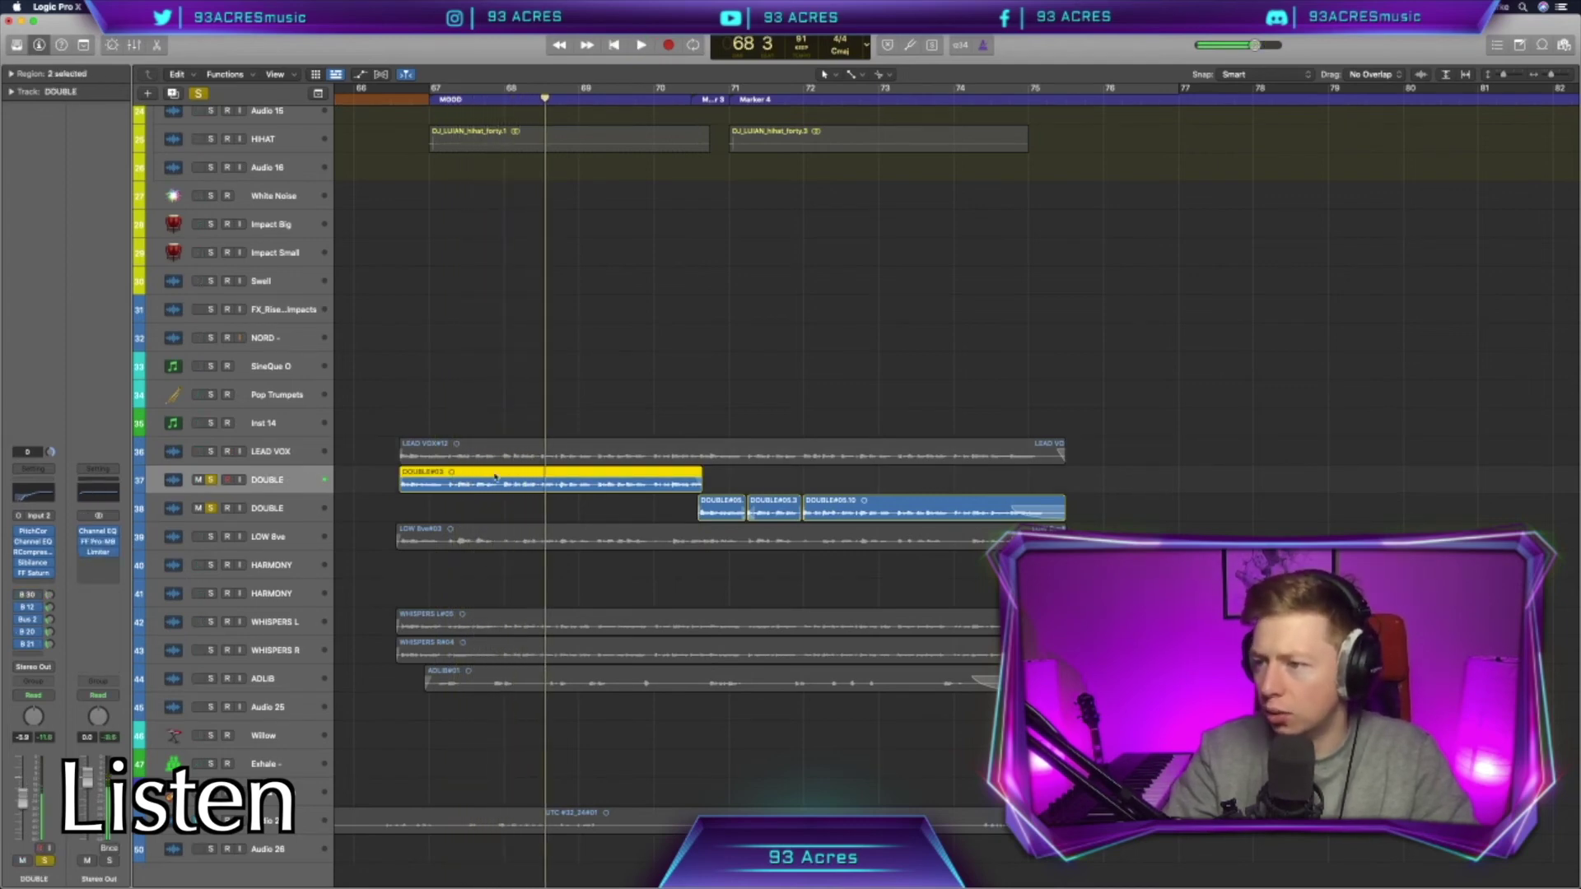
{"action": "key", "text": "e"}
{"action": "left_click", "coordinate": [583, 645]}
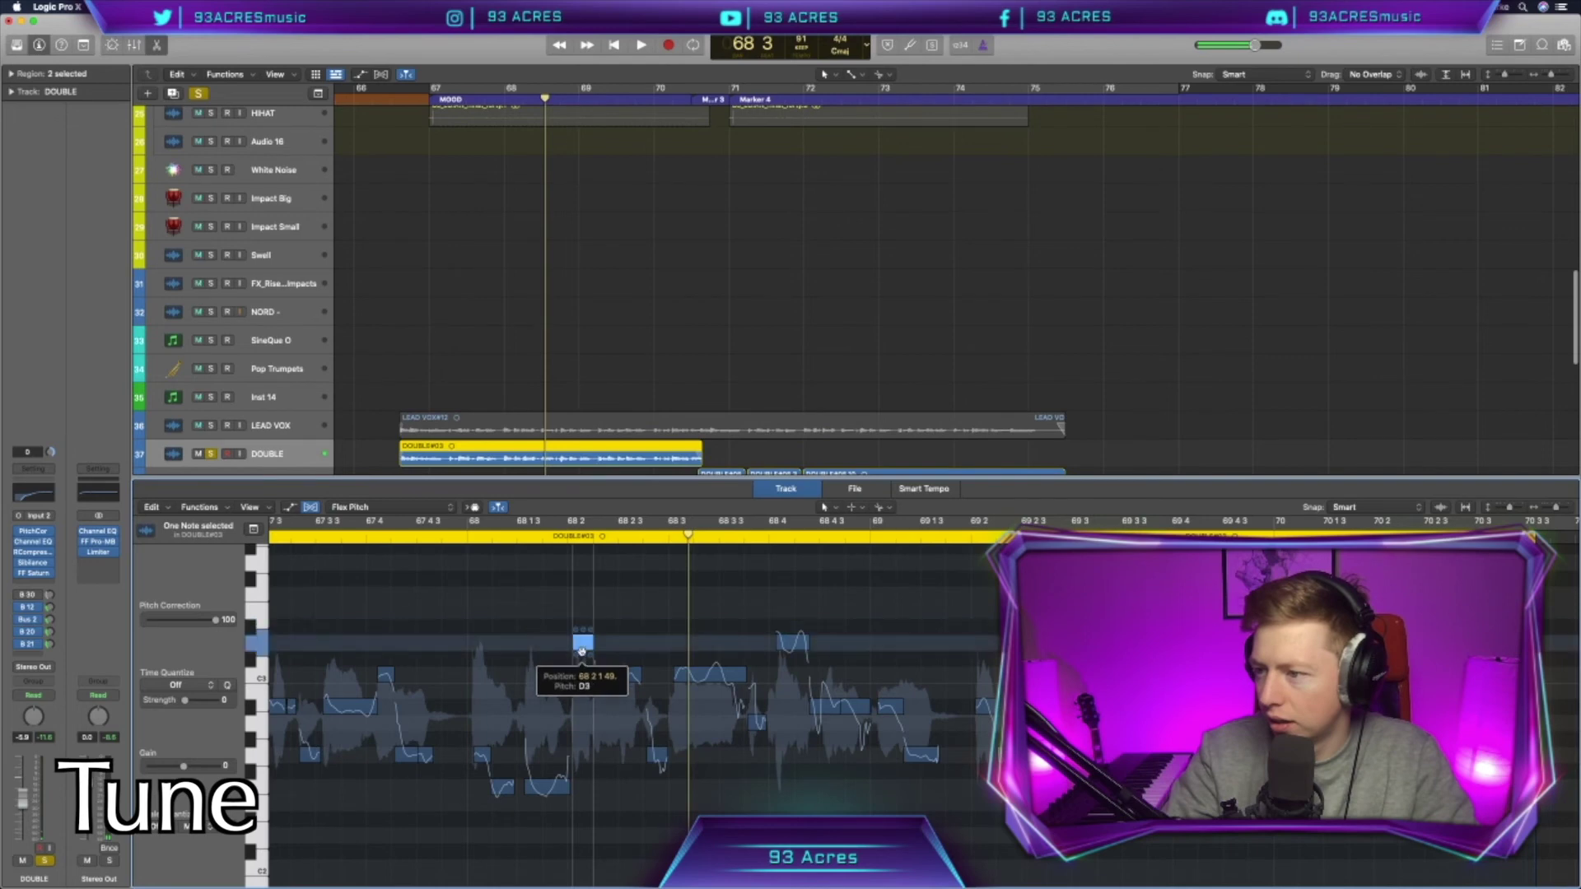
{"action": "left_click_drag", "start_coordinate": [583, 656], "coordinate": [583, 657]}
{"action": "key", "text": "space"}
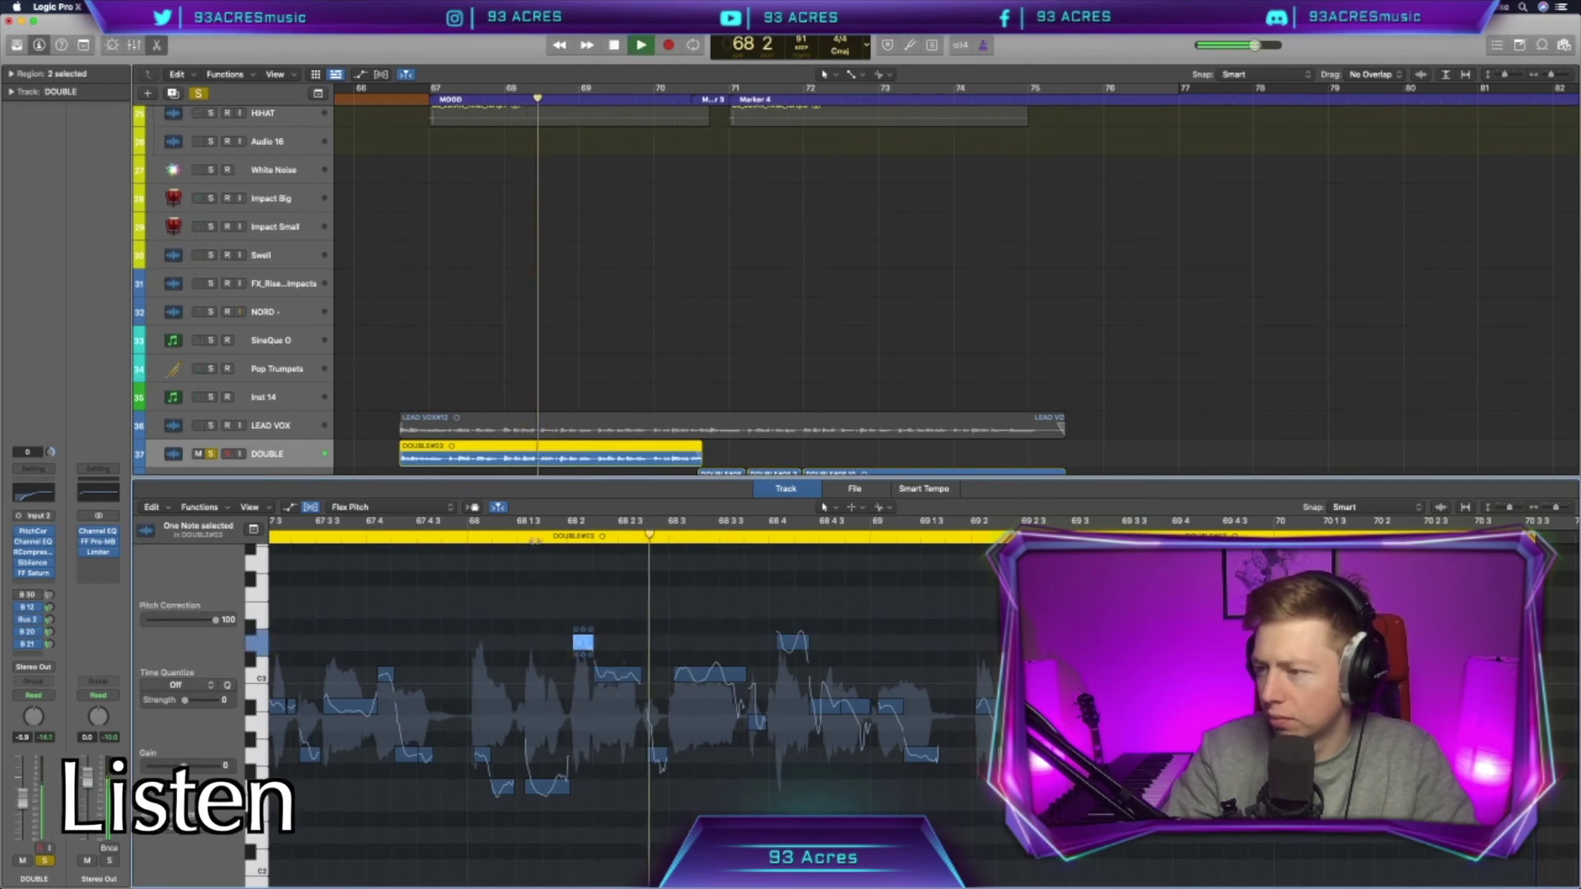
{"action": "key", "text": "e"}
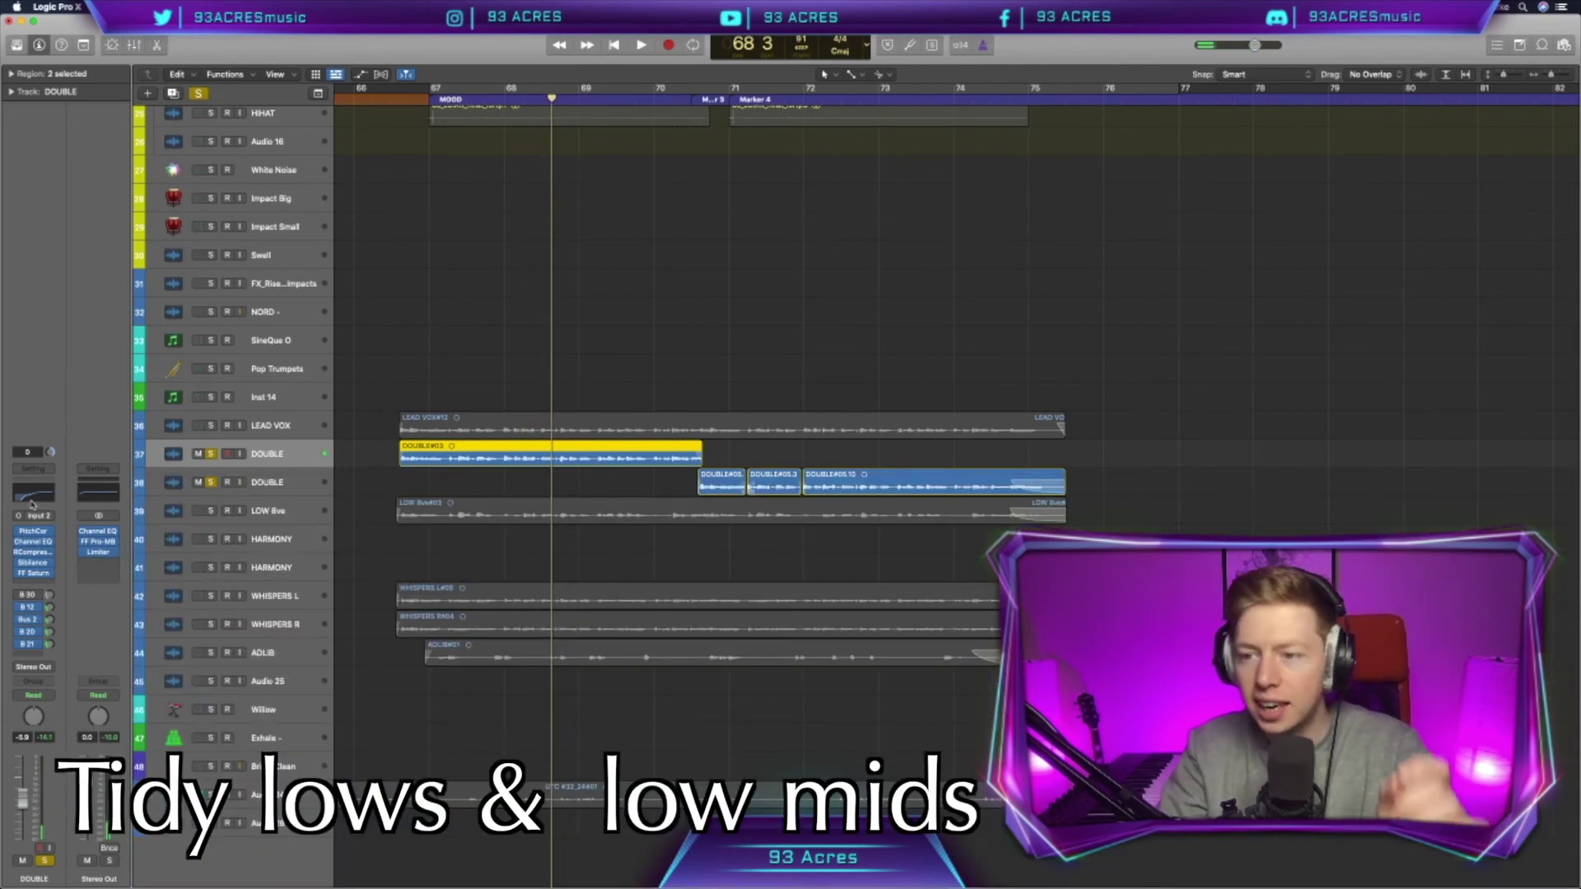
Inspect the Channel EQ curve on the first DOUBLE track, and unsolo the doubles
{"action": "left_click", "coordinate": [33, 494]}
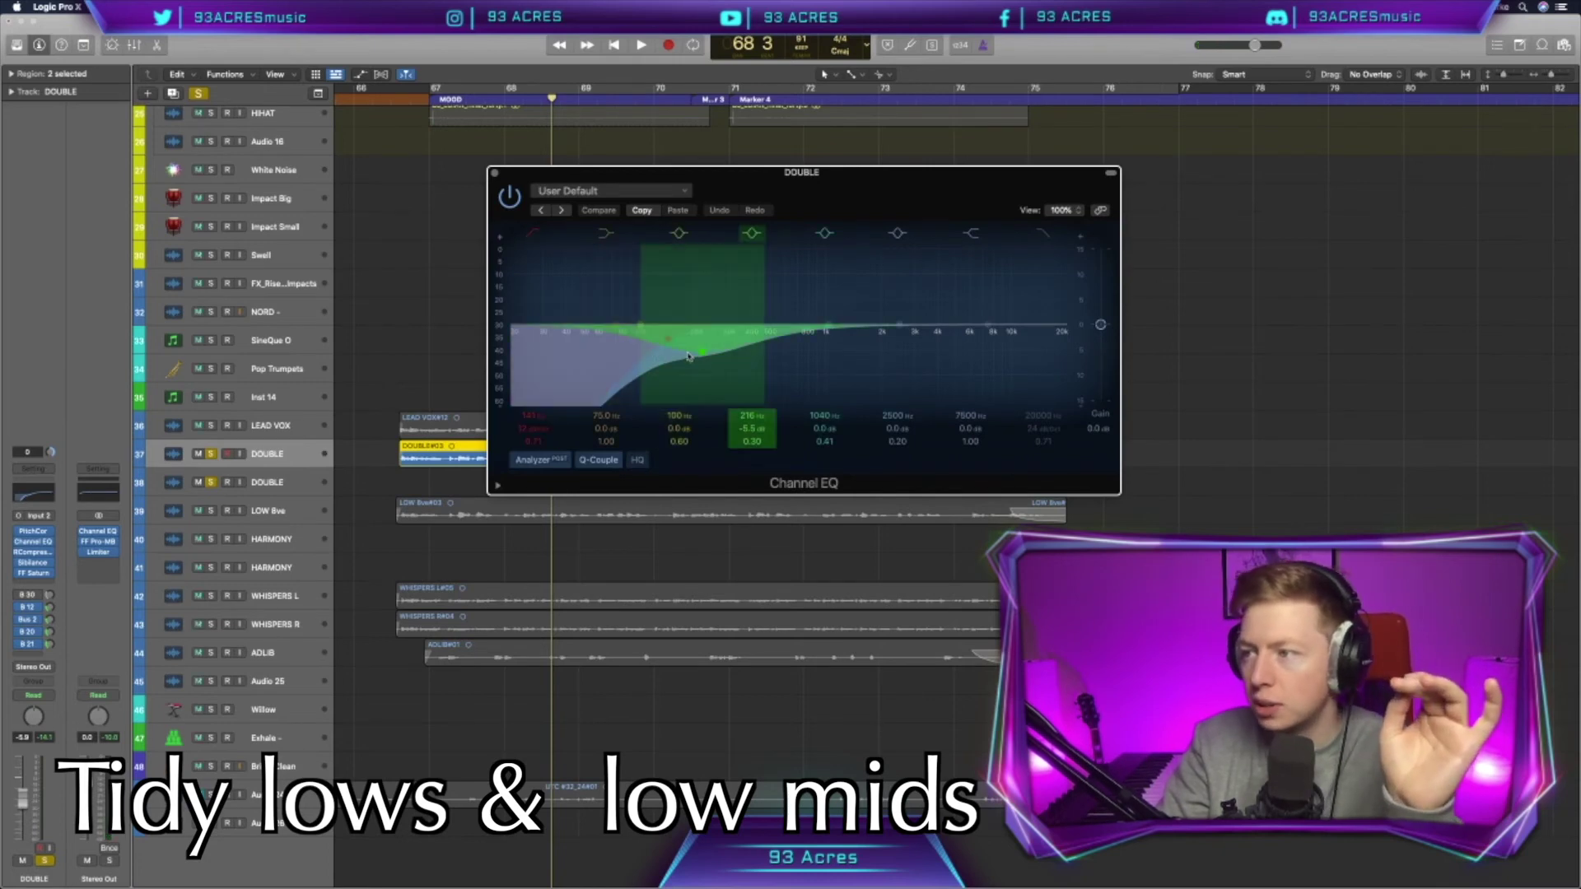
{"action": "left_click", "coordinate": [494, 173]}
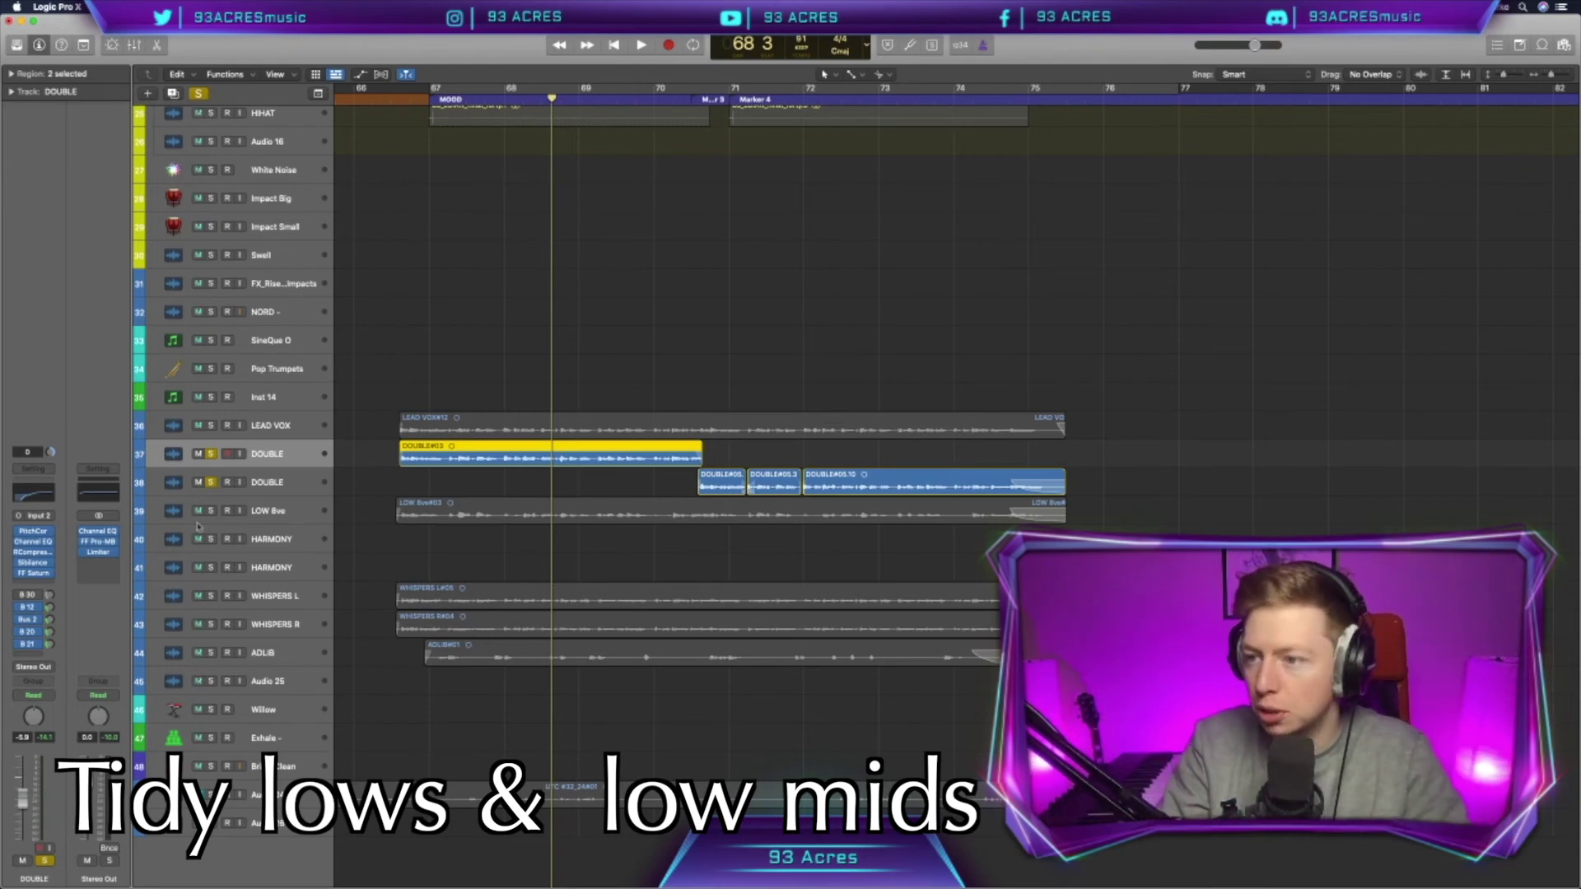
{"action": "left_click", "coordinate": [211, 454]}
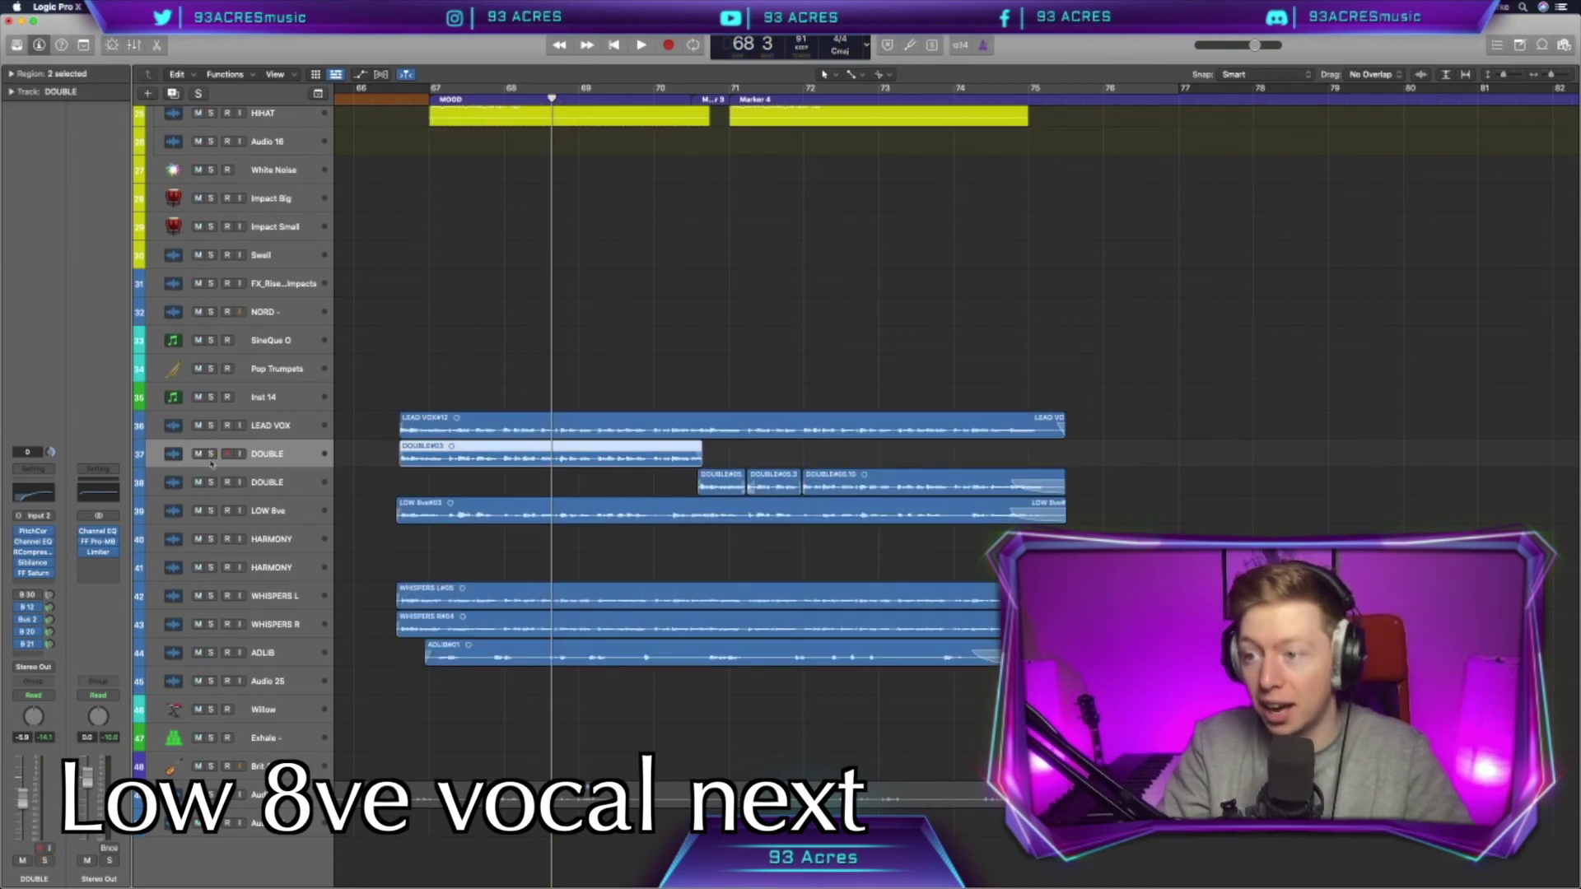
Solo the LOW 8ve vocal track and listen to it from bar 67
{"action": "left_click", "coordinate": [210, 510]}
{"action": "key", "text": "space"}
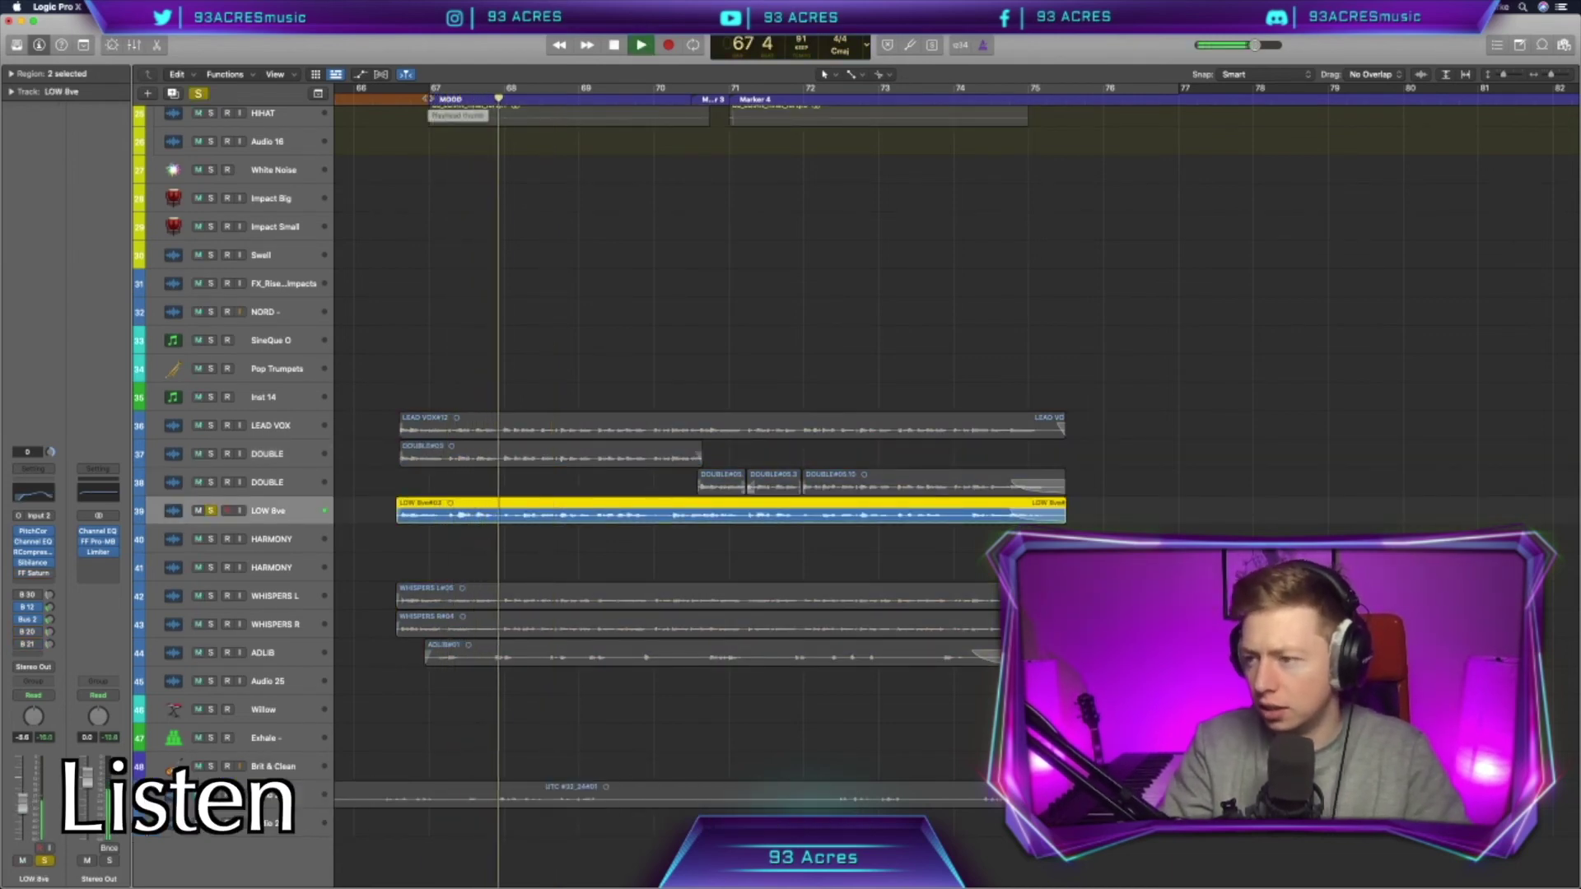
{"action": "key", "text": "space"}
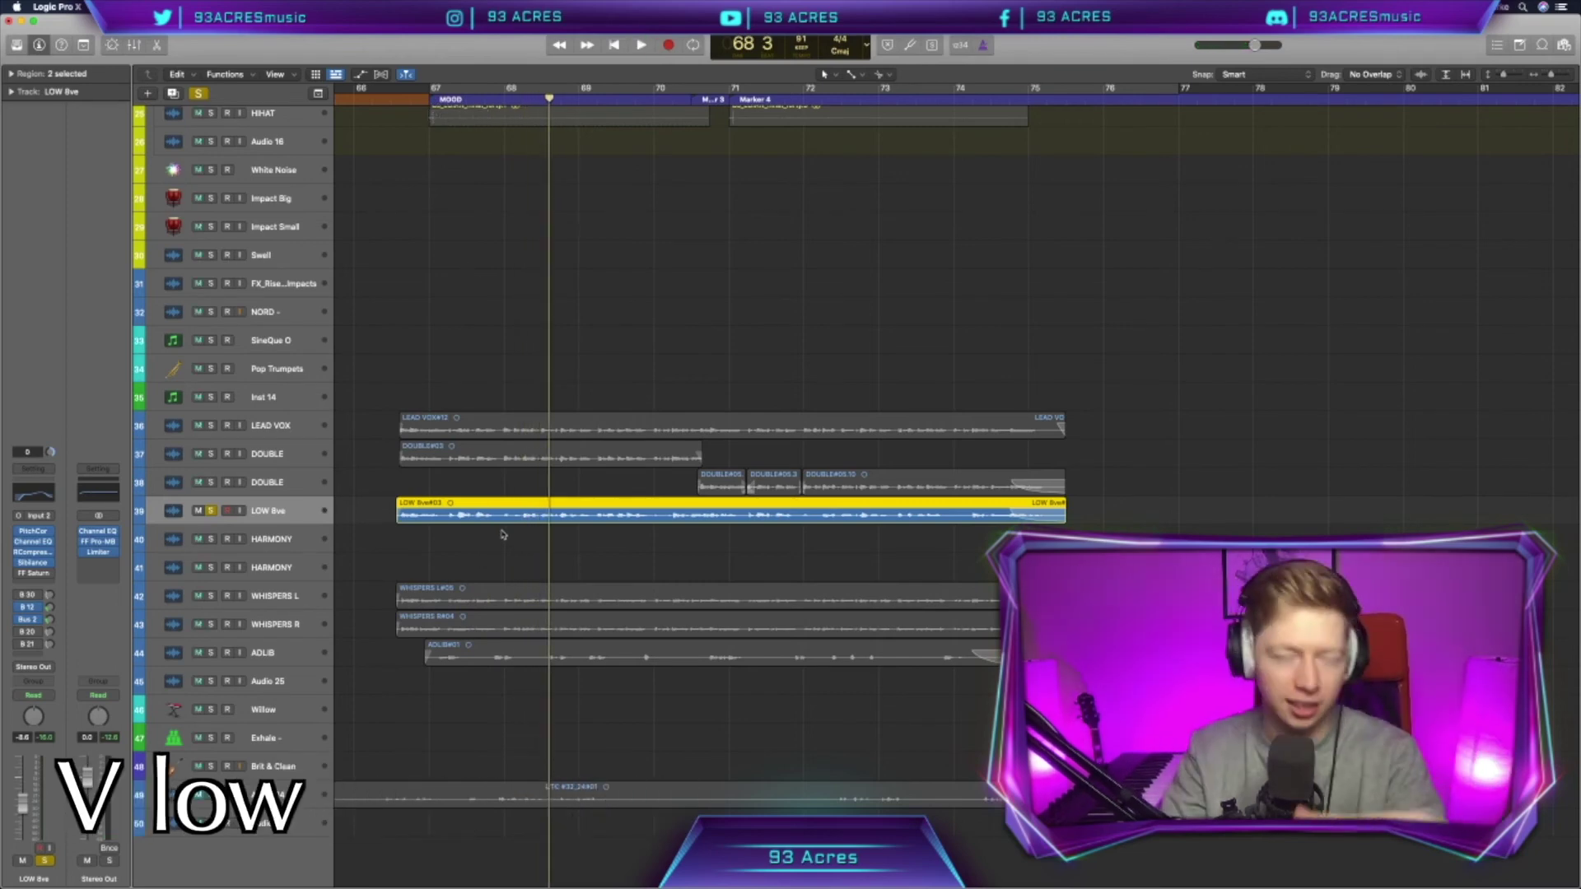
Lower the last note before bar 68 in the LOW 8ve region with Flex Pitch, play it back and close the editor
{"action": "double_click", "coordinate": [494, 515]}
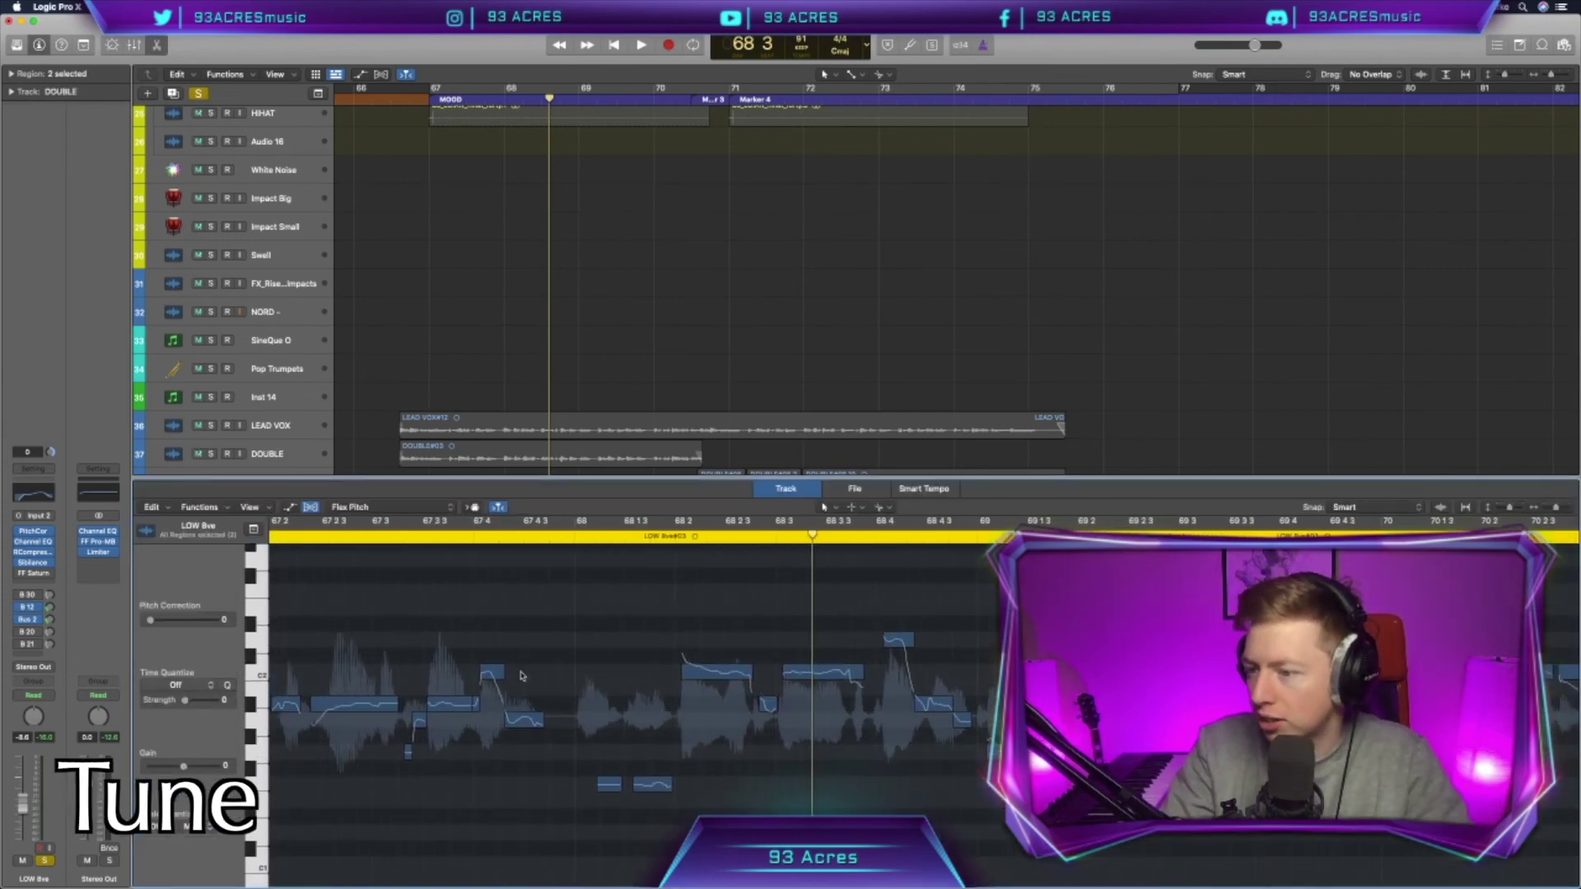
{"action": "left_click", "coordinate": [664, 741]}
{"action": "left_click_drag", "start_coordinate": [664, 749], "coordinate": [663, 764]}
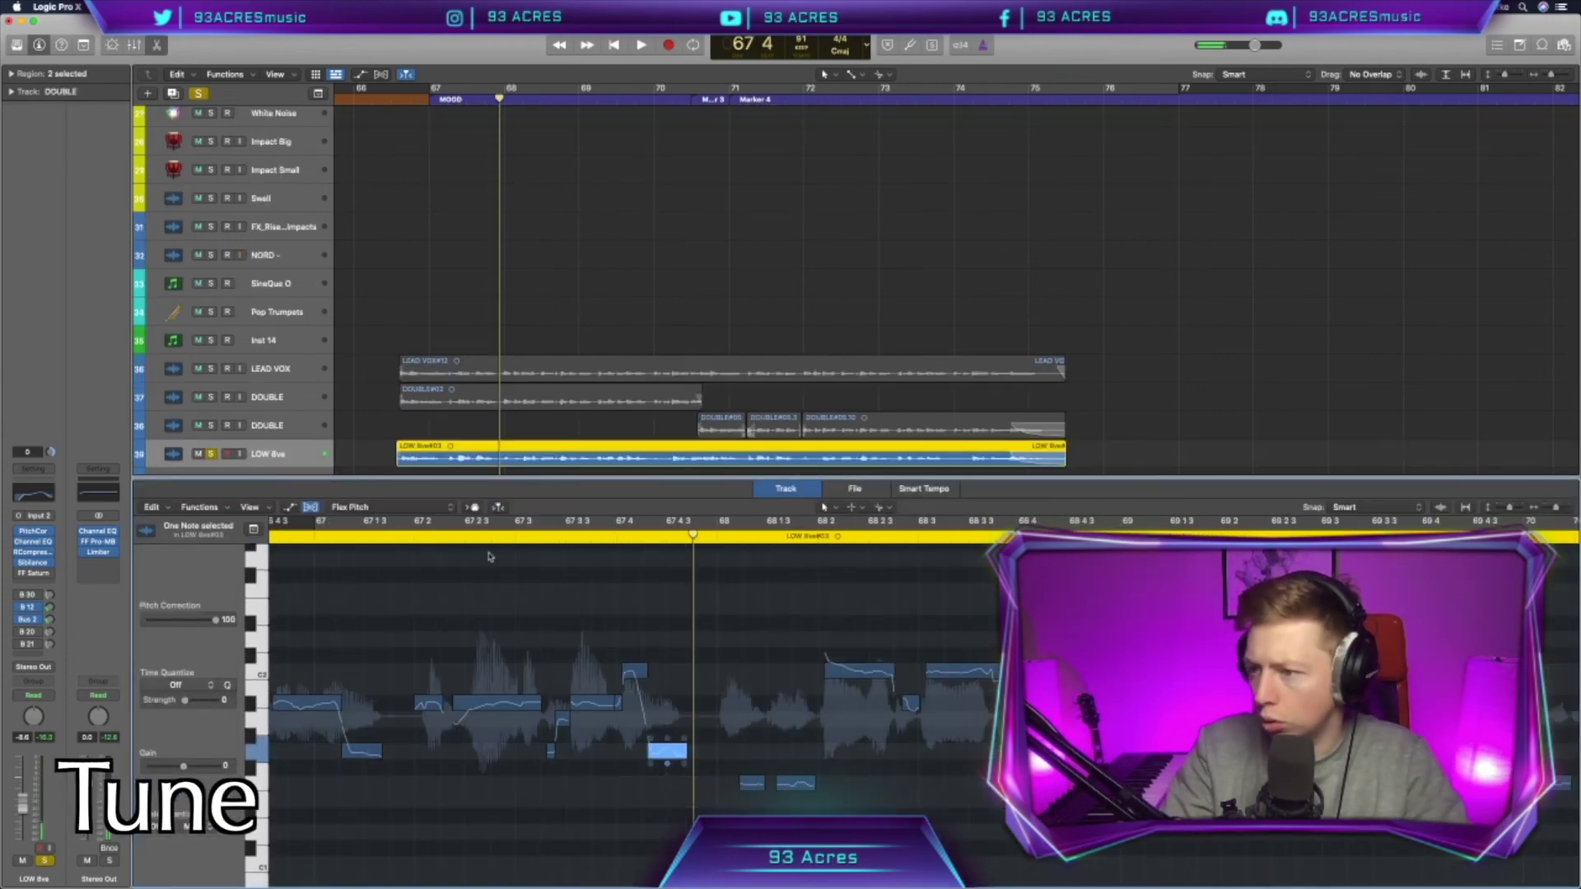
{"action": "key", "text": "space"}
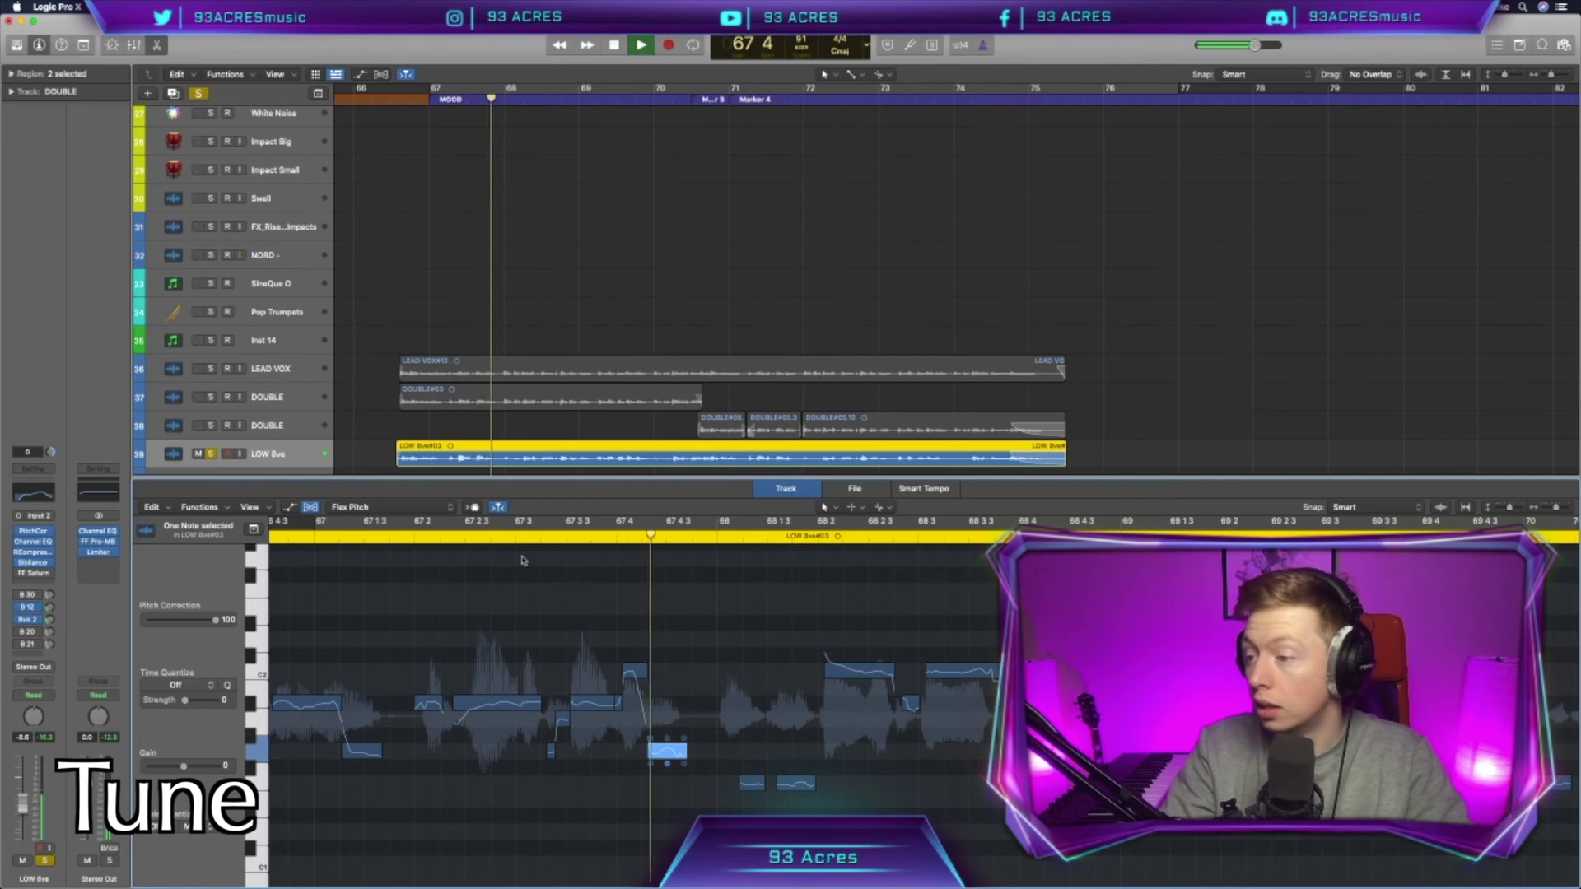
{"action": "key", "text": "space"}
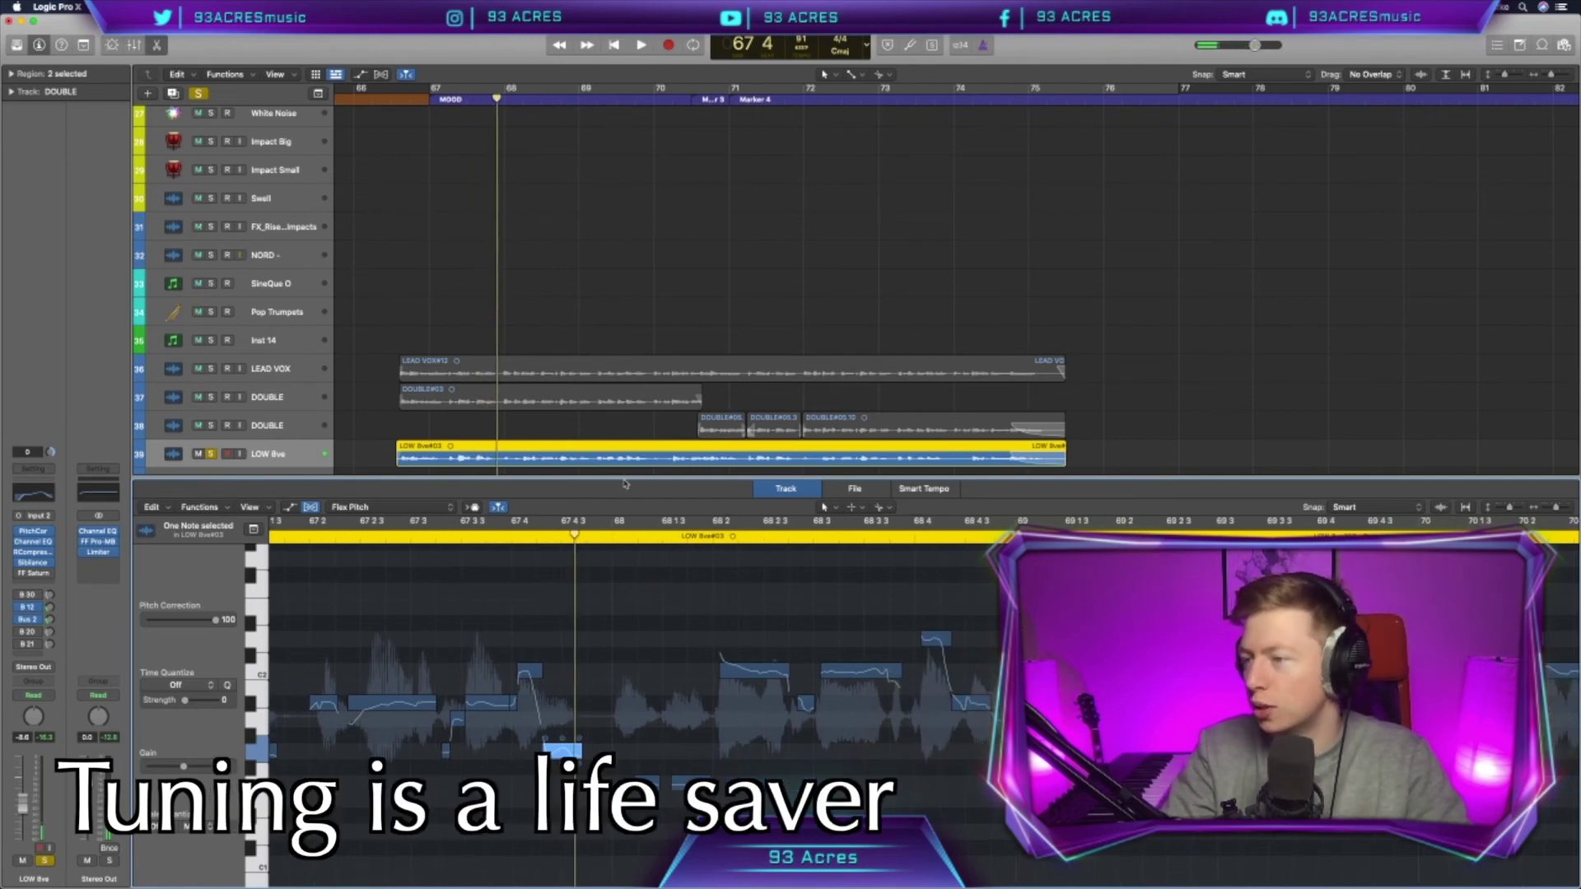
{"action": "key", "text": "e"}
Review the arrangement track by track, covering the GTR 1 and GTR 2 guitars, the Inst 15 808 part, the drums, HIHAT and vocals
{"action": "left_click", "coordinate": [455, 683]}
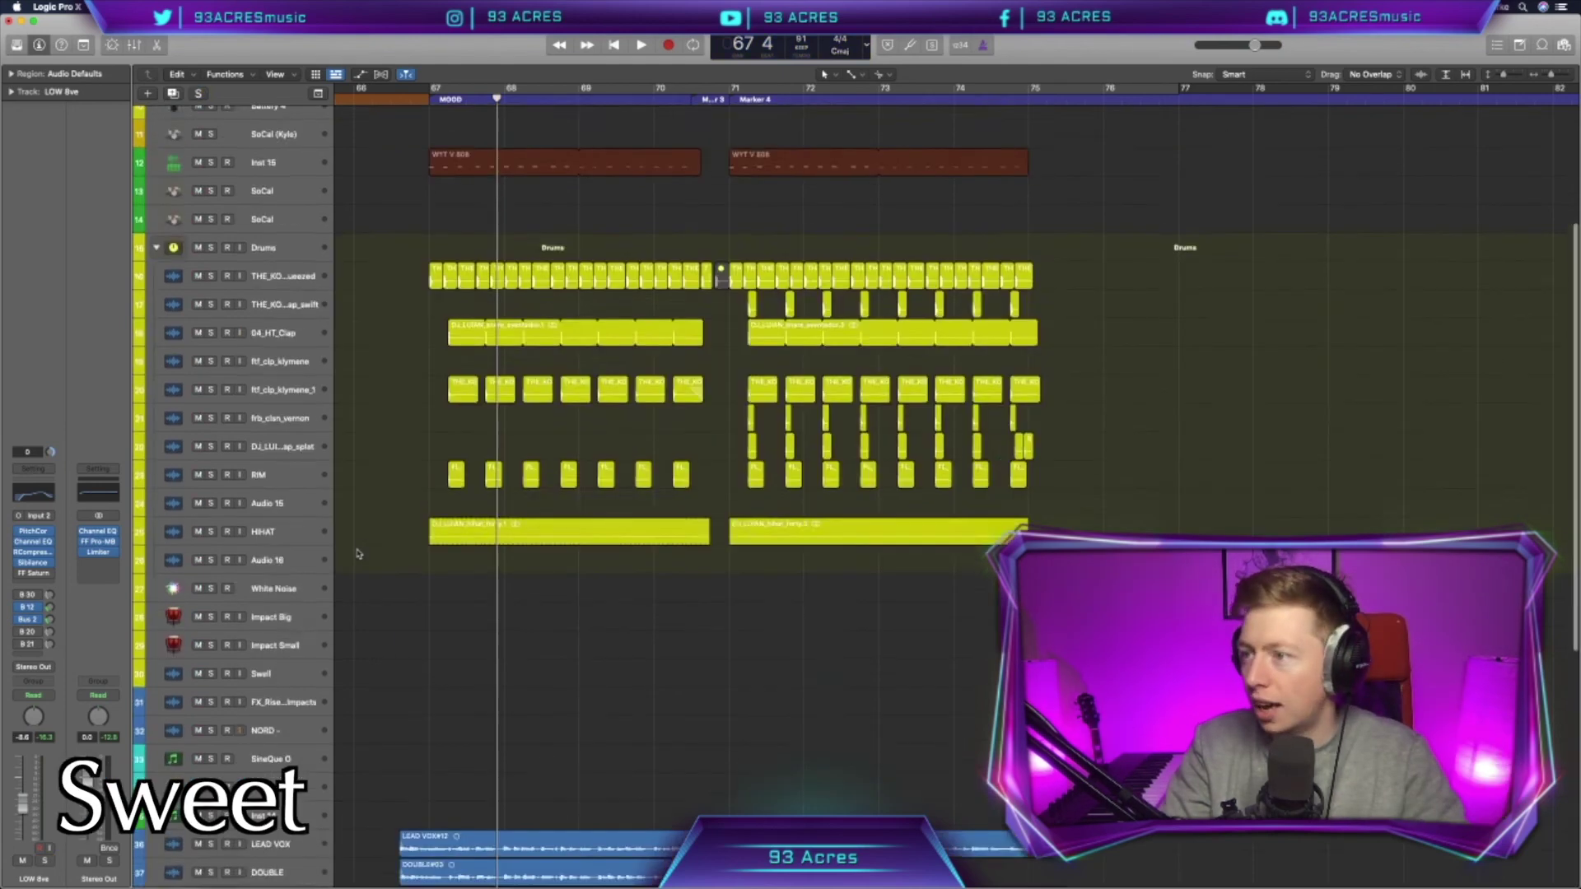
{"action": "scroll", "coordinate": [357, 553], "scroll_direction": "up", "scroll_amount": 6}
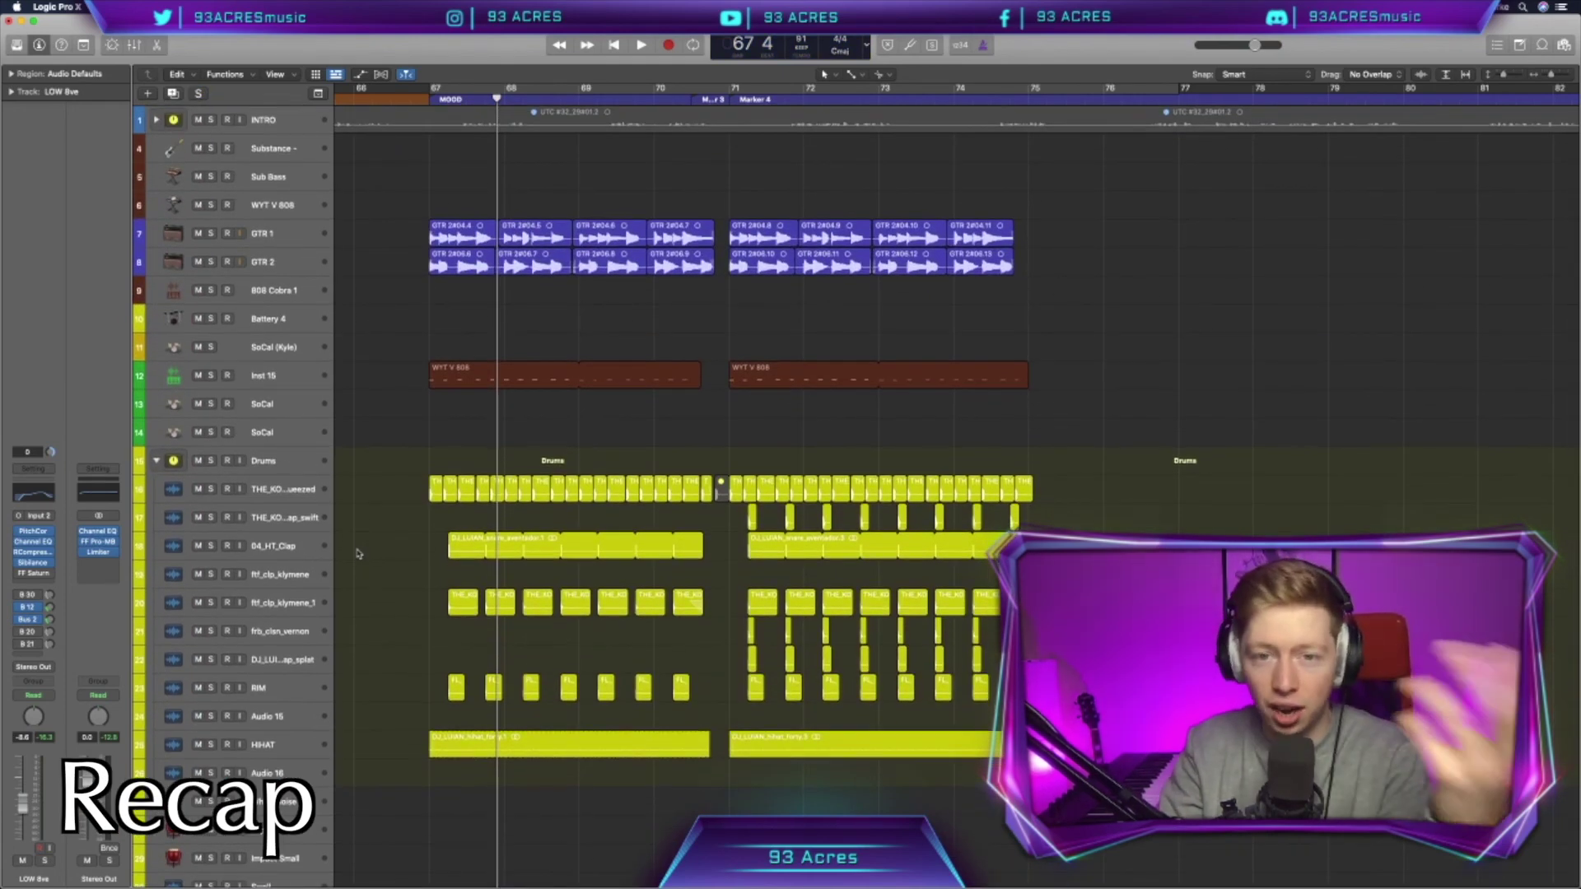
{"action": "left_click", "coordinate": [295, 233]}
{"action": "left_click", "coordinate": [296, 261]}
{"action": "left_click", "coordinate": [283, 376]}
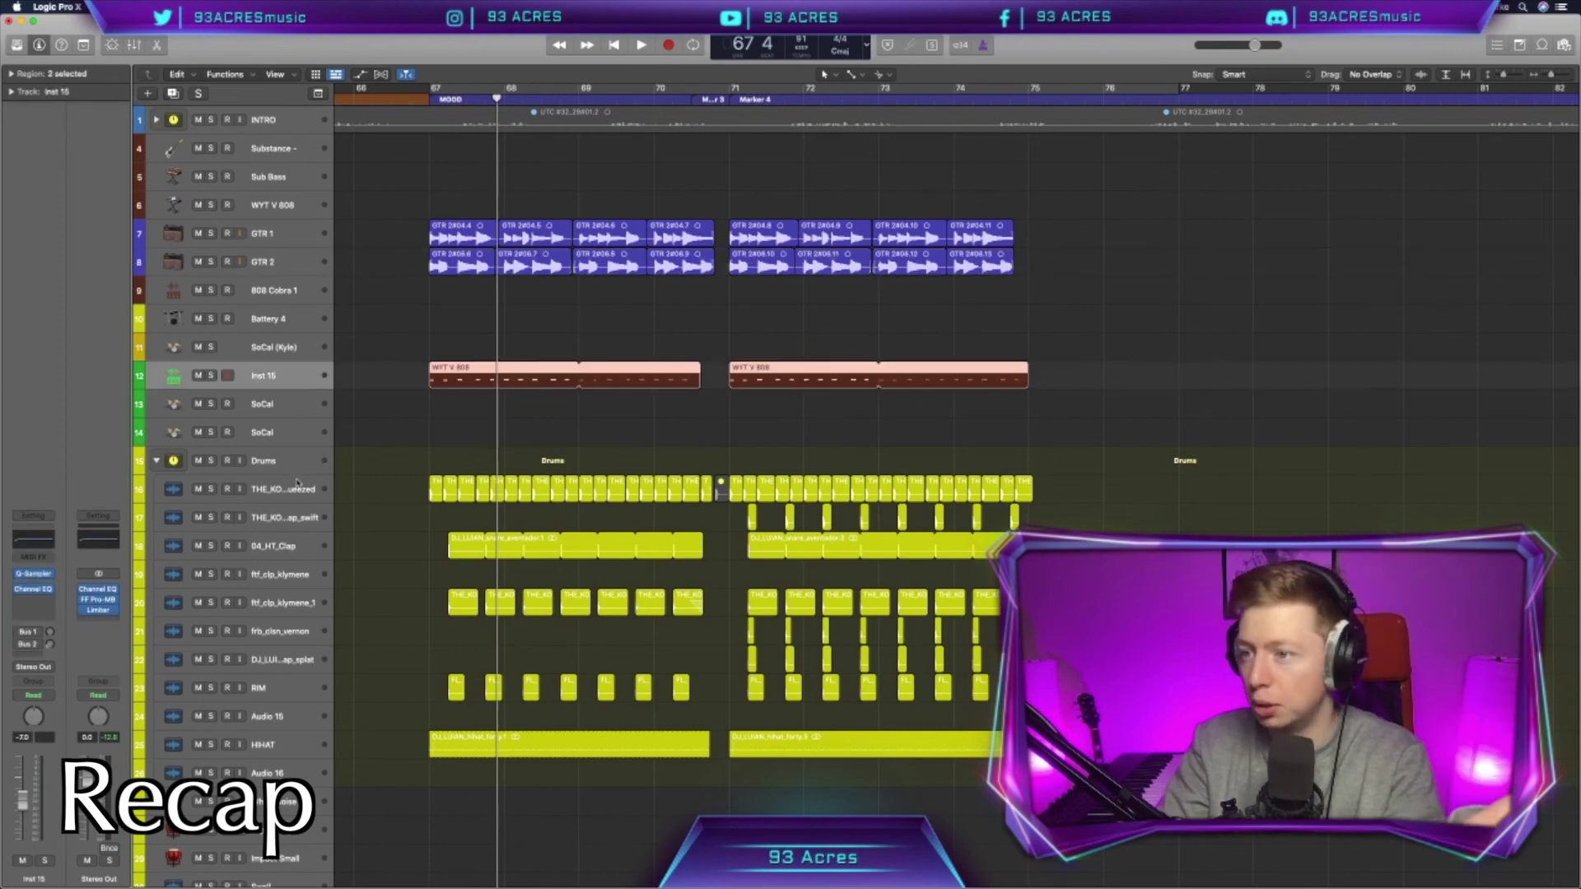
{"action": "left_click", "coordinate": [295, 489]}
{"action": "scroll", "coordinate": [295, 489], "scroll_direction": "down", "scroll_amount": 1}
{"action": "left_click", "coordinate": [280, 713]}
{"action": "scroll", "coordinate": [280, 614], "scroll_direction": "down", "scroll_amount": 10}
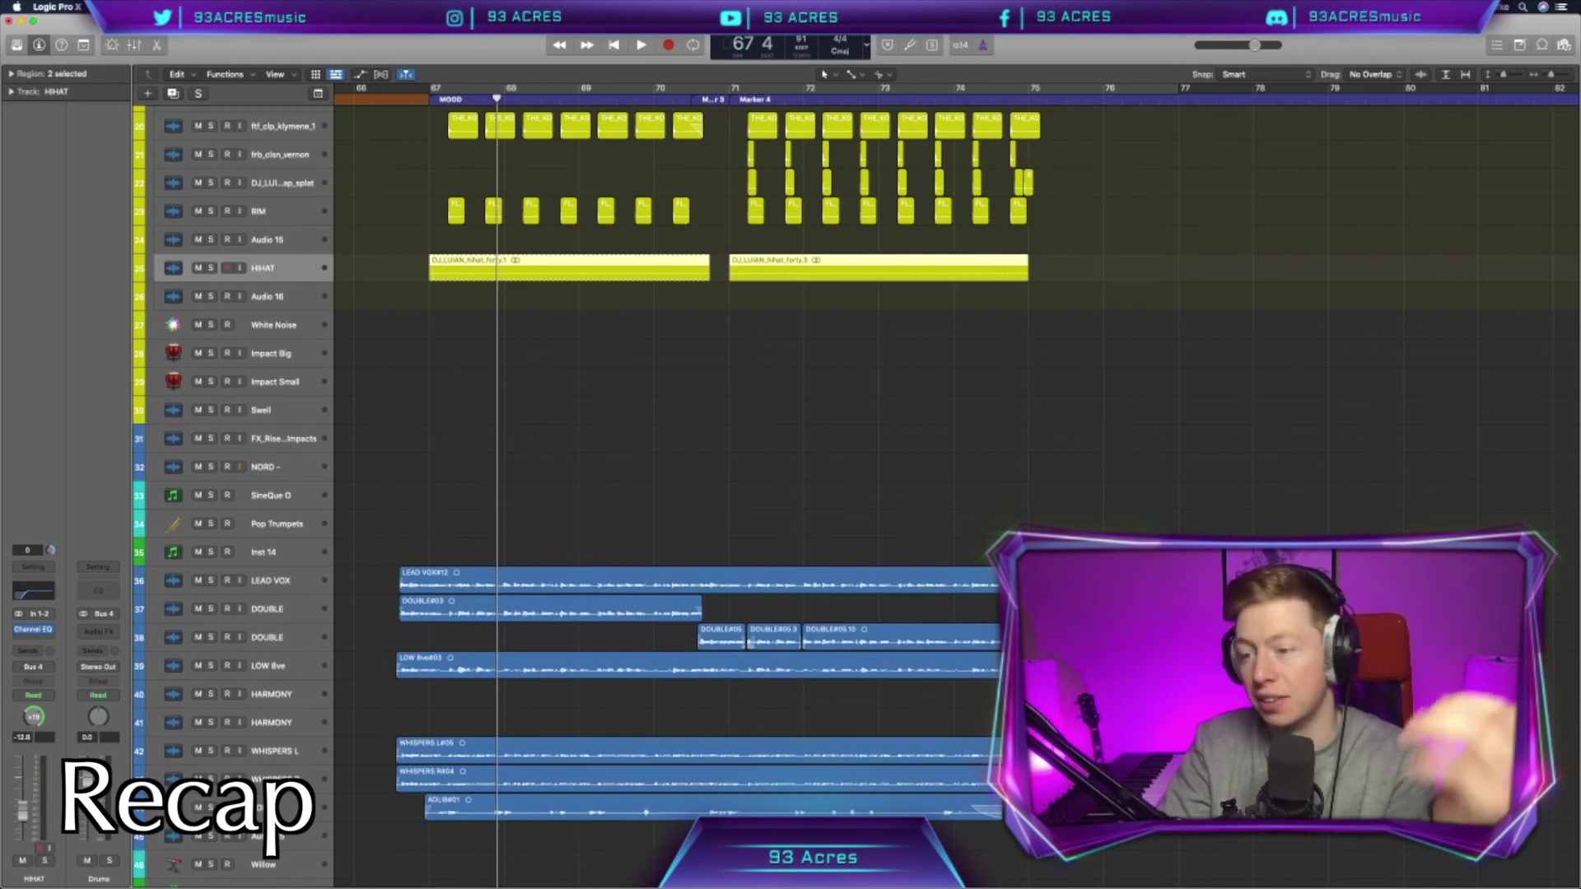
{"action": "left_click", "coordinate": [322, 811]}
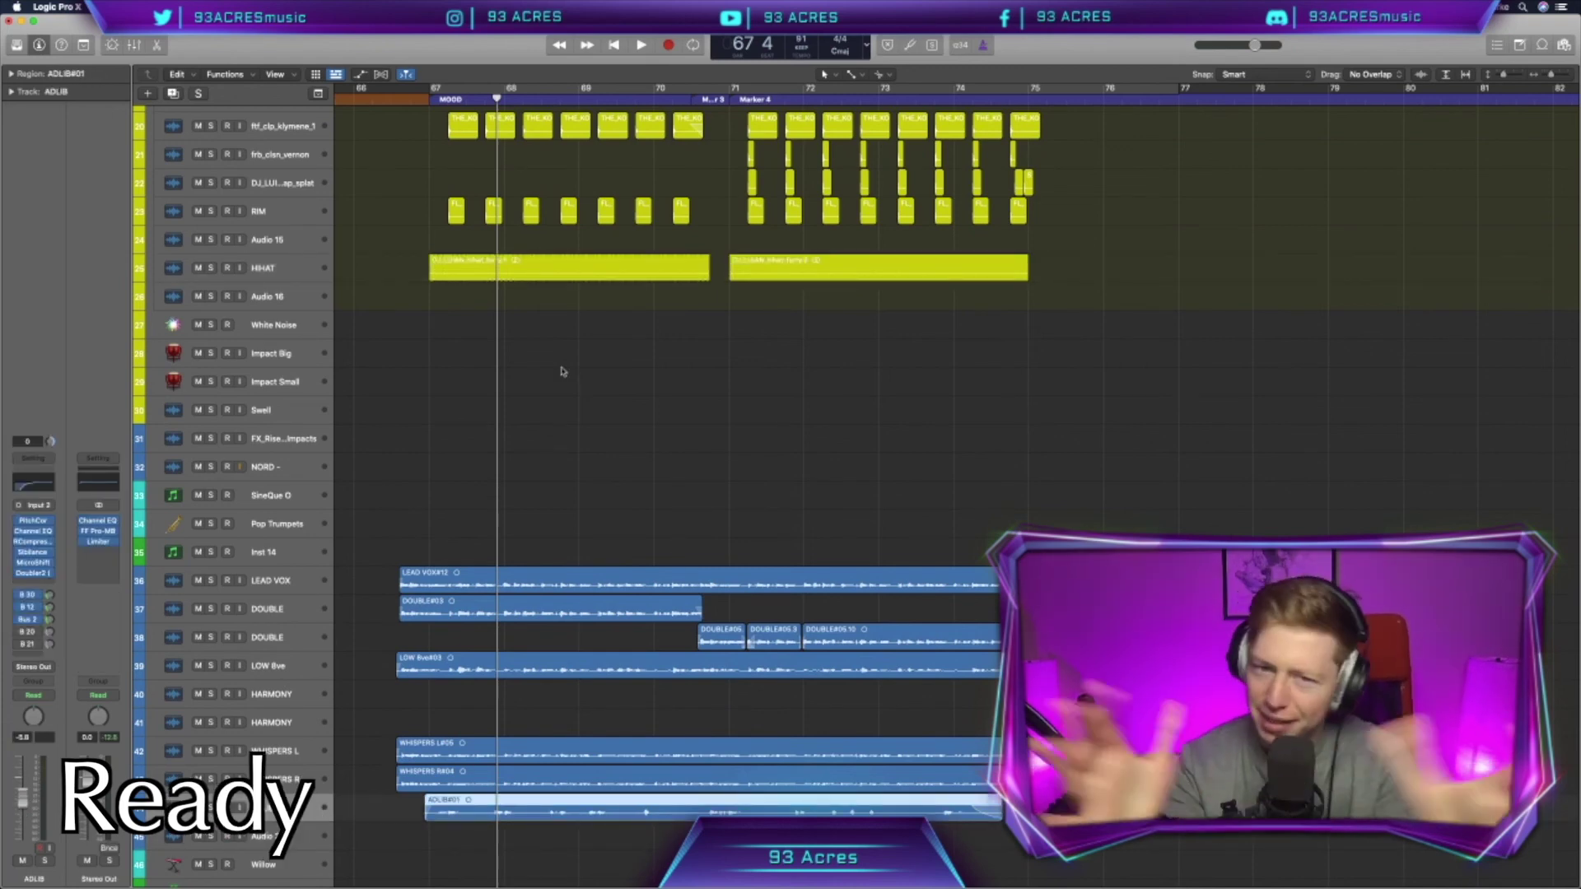
Play the whole MOOD section with all its tracks and stop playback after bar 76
{"action": "scroll", "coordinate": [562, 372], "scroll_direction": "up", "scroll_amount": 1}
{"action": "scroll", "coordinate": [562, 371], "scroll_direction": "up", "scroll_amount": 10}
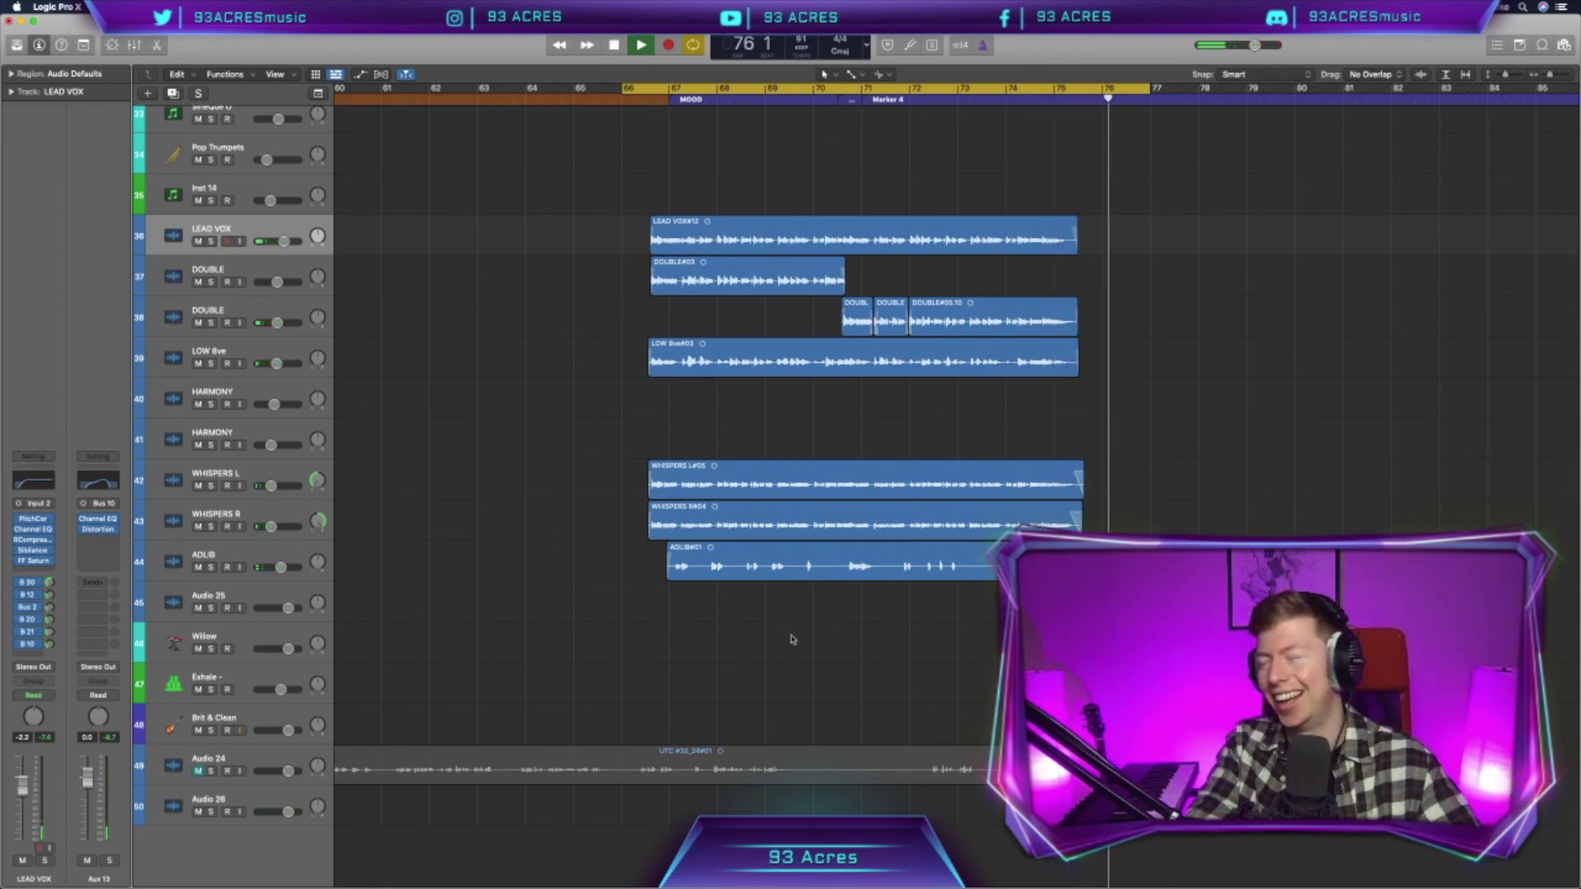
{"action": "key", "text": "space"}
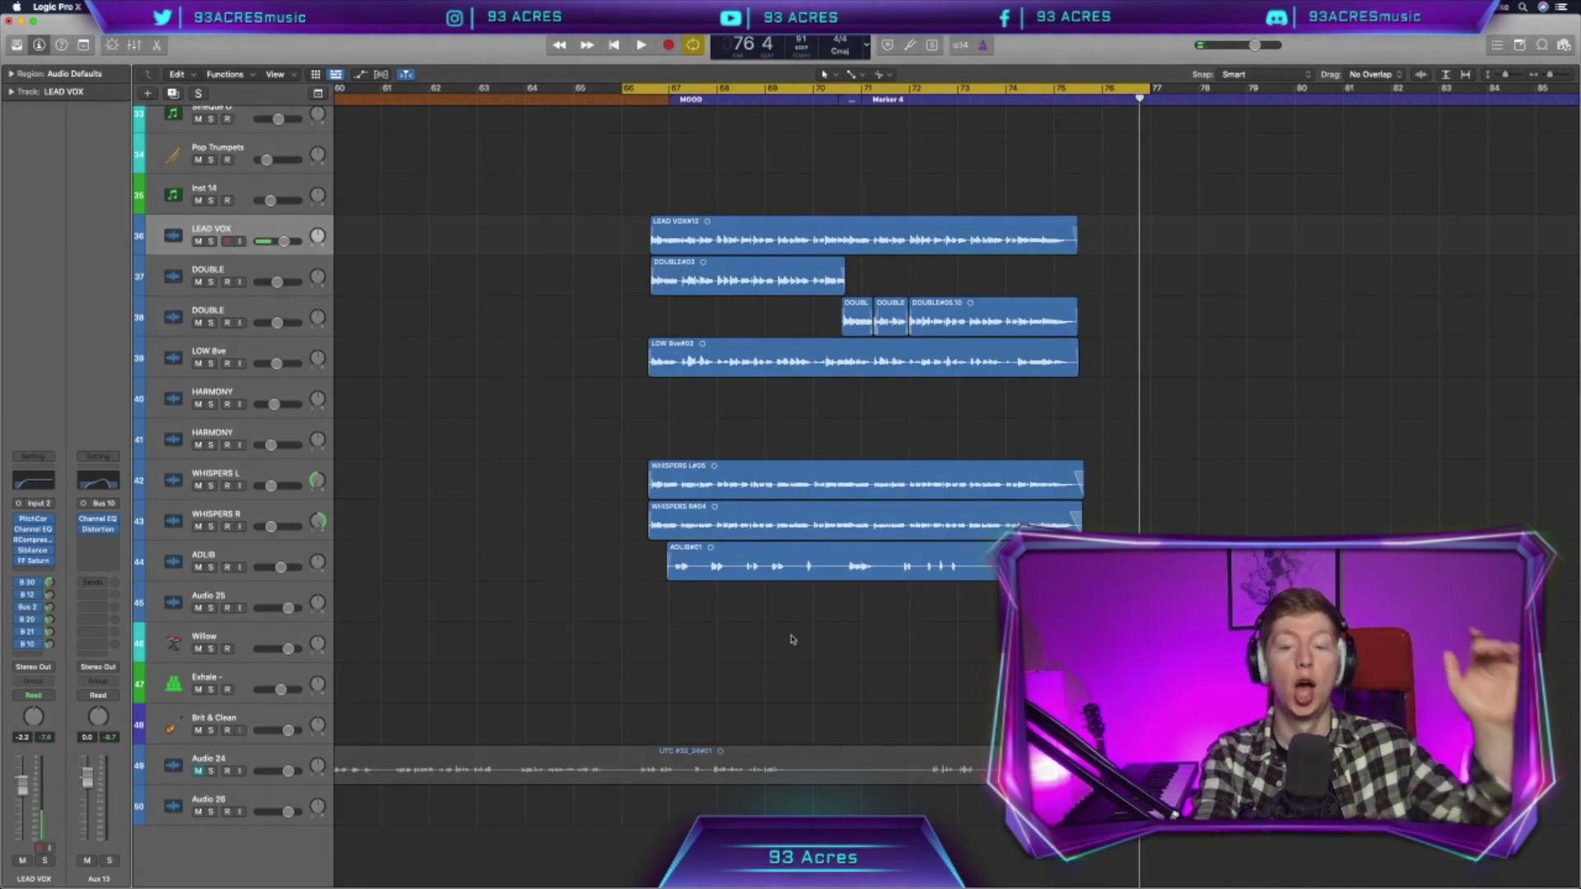